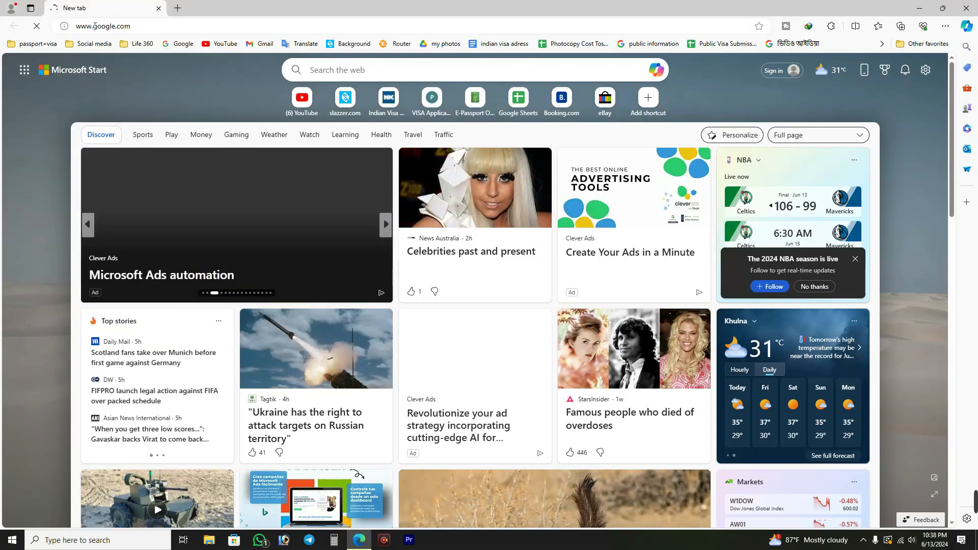
Search Google for "e passport" to reach the Bangladesh e-Passport portal.
{"action": "left_click", "coordinate": [47, 45]}
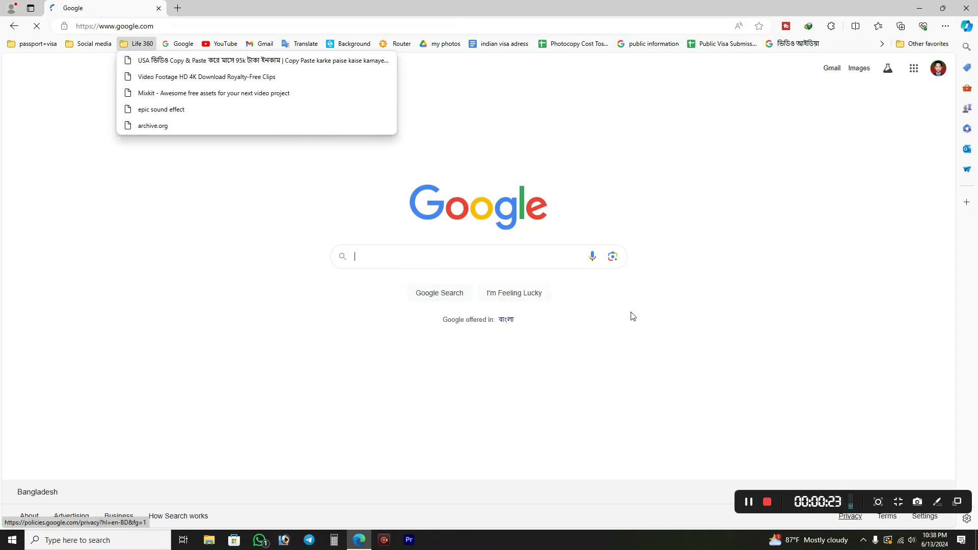
{"action": "left_click", "coordinate": [452, 262]}
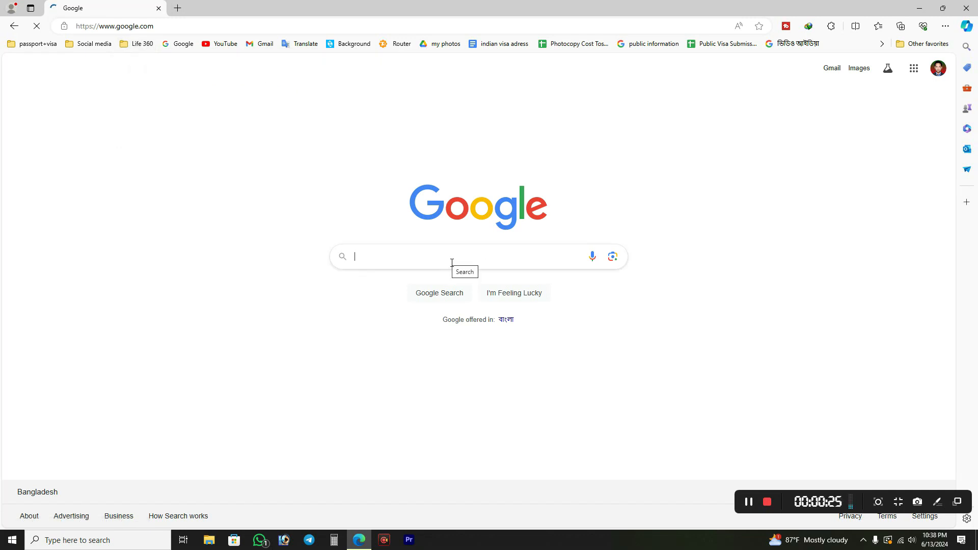
{"action": "type", "text": "e passport"}
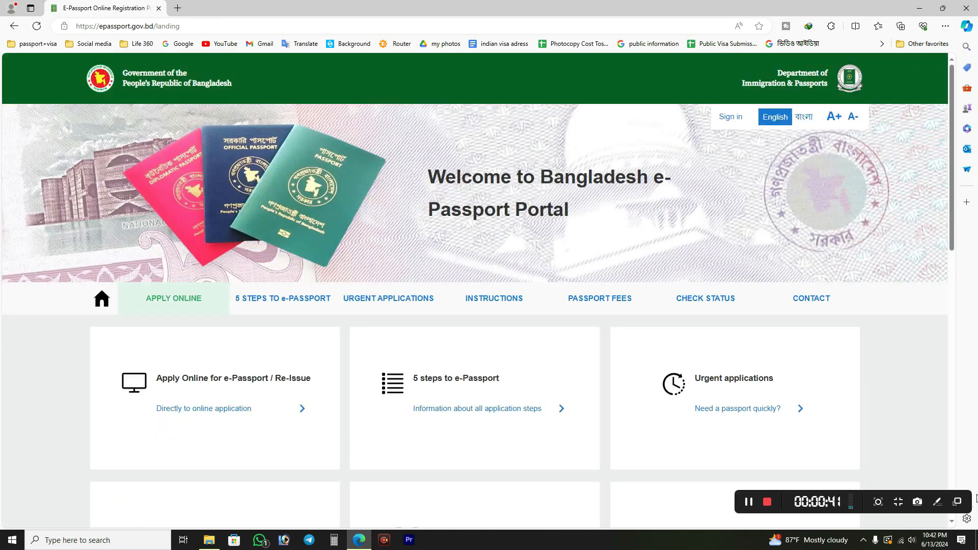
Open the online application page of the e-Passport portal.
{"action": "scroll", "coordinate": [183, 242], "scroll_direction": "down", "scroll_amount": 2}
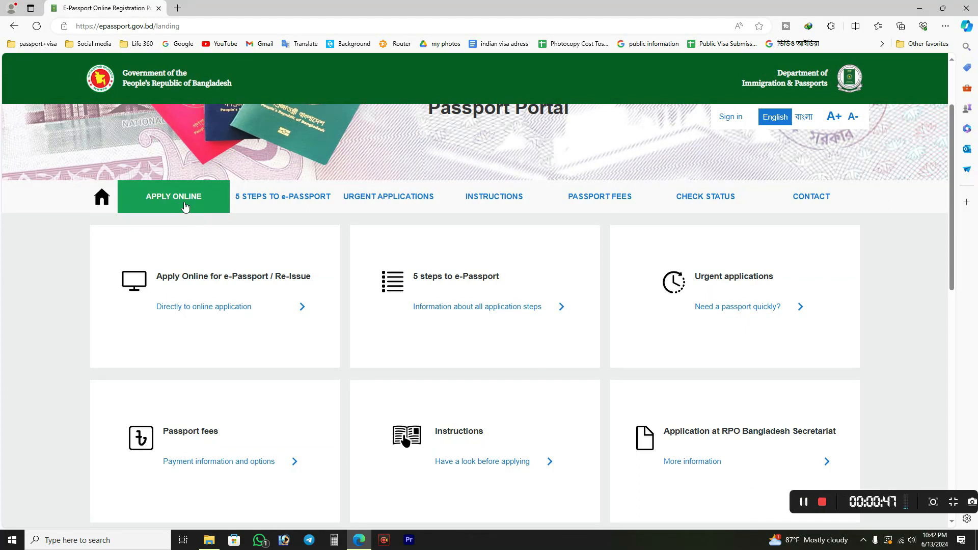
{"action": "scroll", "coordinate": [184, 207], "scroll_direction": "up", "scroll_amount": 1}
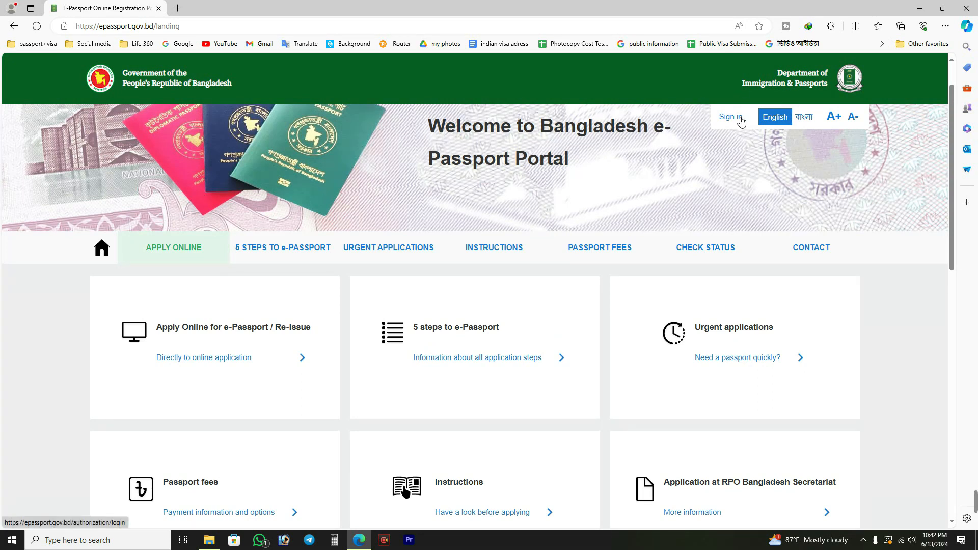
{"action": "left_click", "coordinate": [181, 239]}
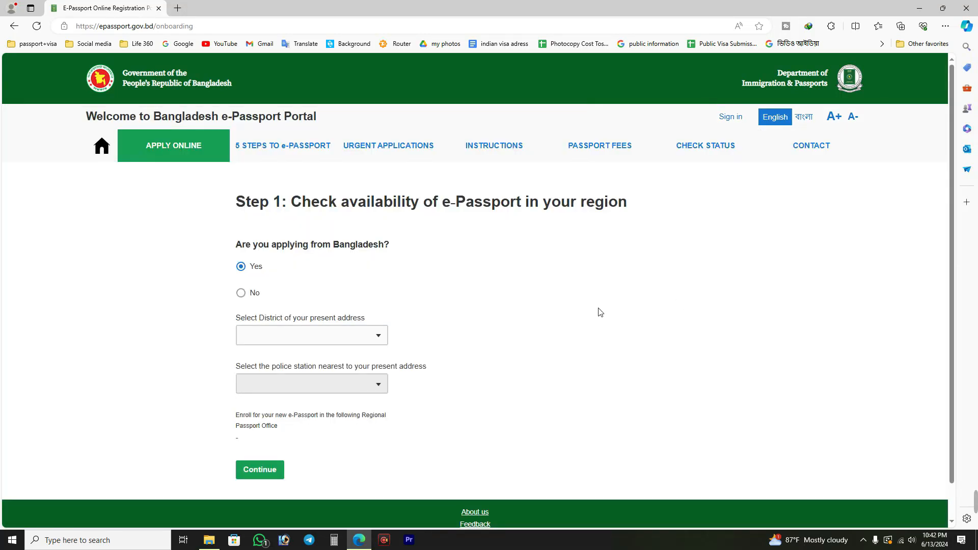
Look over the regional availability form and its list of districts for the present address.
{"action": "scroll", "coordinate": [611, 301], "scroll_direction": "down", "scroll_amount": 1}
{"action": "scroll", "coordinate": [459, 277], "scroll_direction": "up", "scroll_amount": 1}
{"action": "left_click", "coordinate": [286, 345]}
{"action": "left_click", "coordinate": [322, 342]}
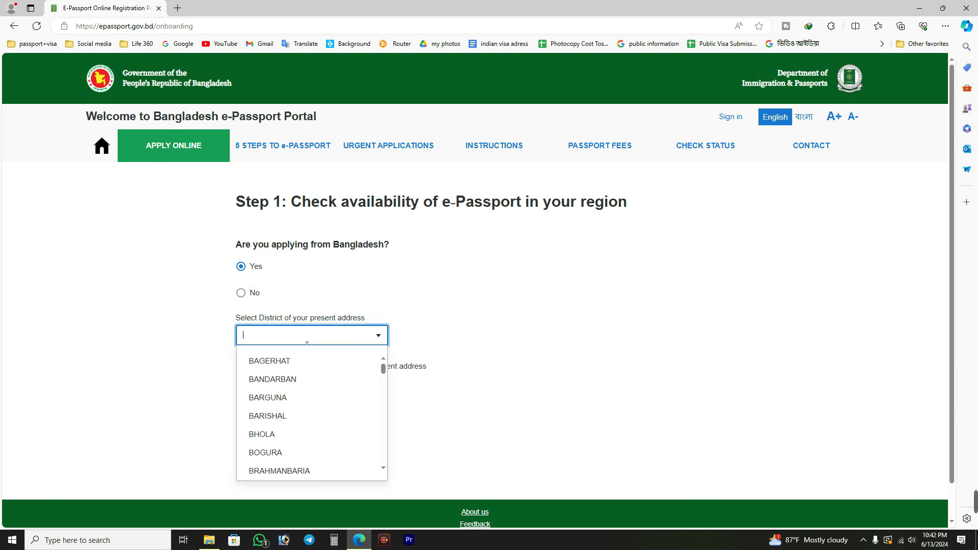
{"action": "left_click", "coordinate": [81, 279]}
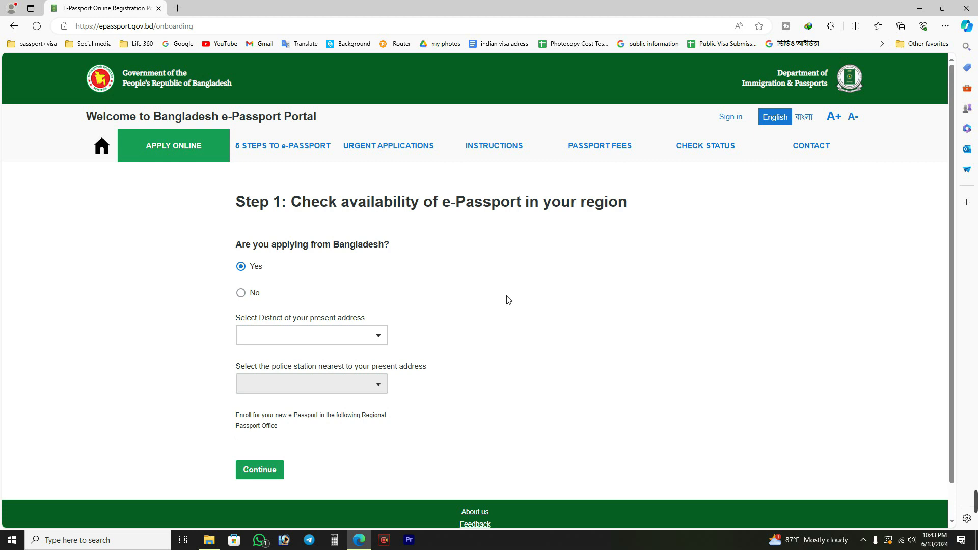
Open the portal's sign-in page and fill in the email address and password from a saved account.
{"action": "left_click", "coordinate": [731, 120]}
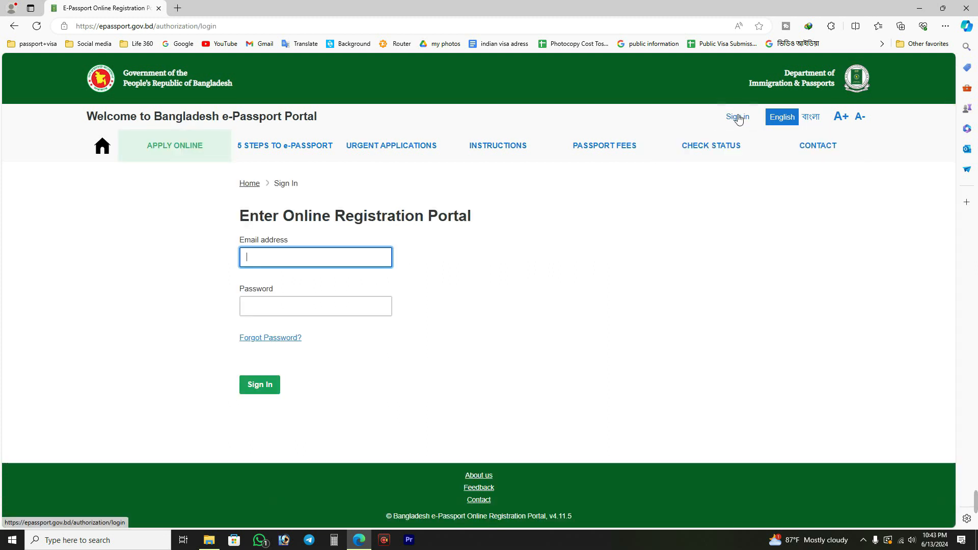
{"action": "left_click", "coordinate": [265, 256]}
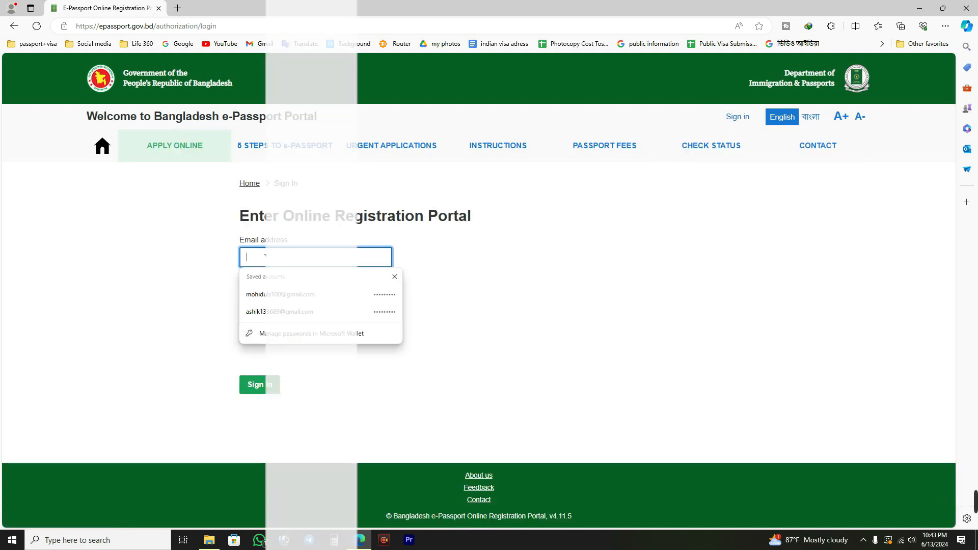
{"action": "left_click", "coordinate": [300, 295]}
{"action": "left_click", "coordinate": [324, 307]}
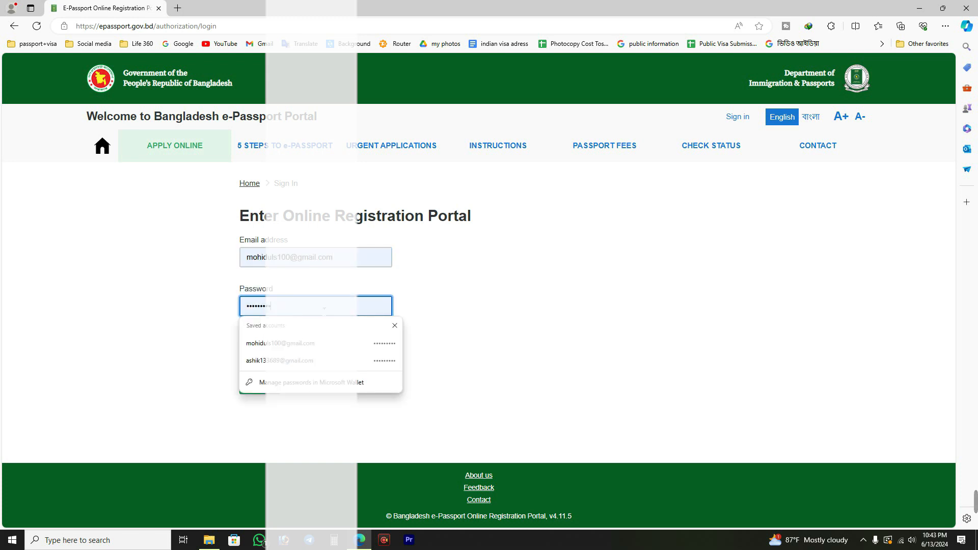
{"action": "left_click", "coordinate": [167, 287]}
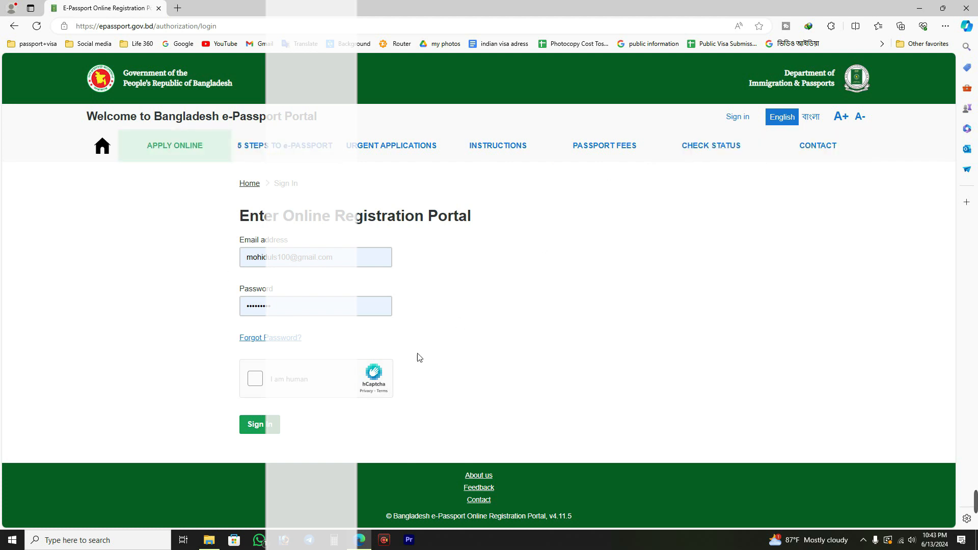
Complete the hCaptcha human check and sign in to the registration portal.
{"action": "left_click", "coordinate": [255, 378]}
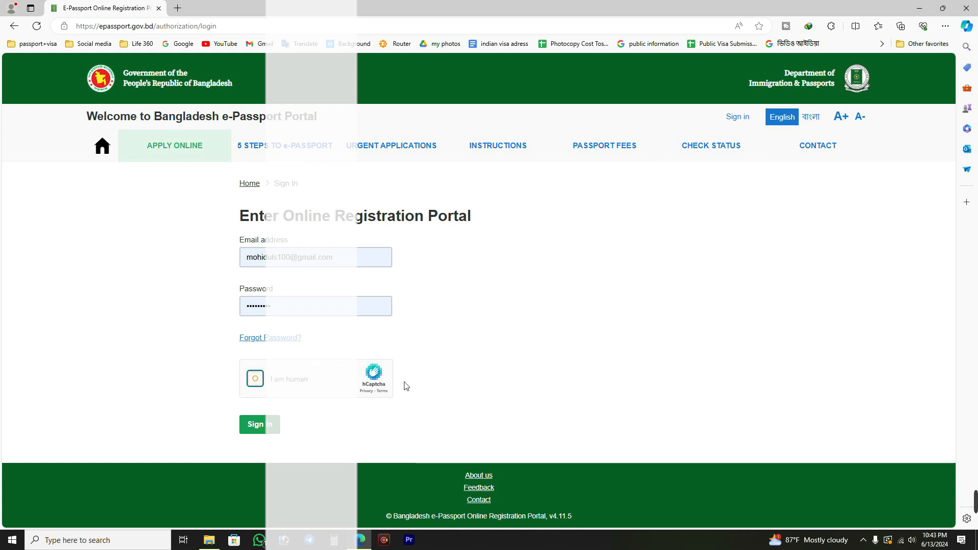
{"action": "left_click", "coordinate": [302, 267]}
{"action": "left_click", "coordinate": [303, 316]}
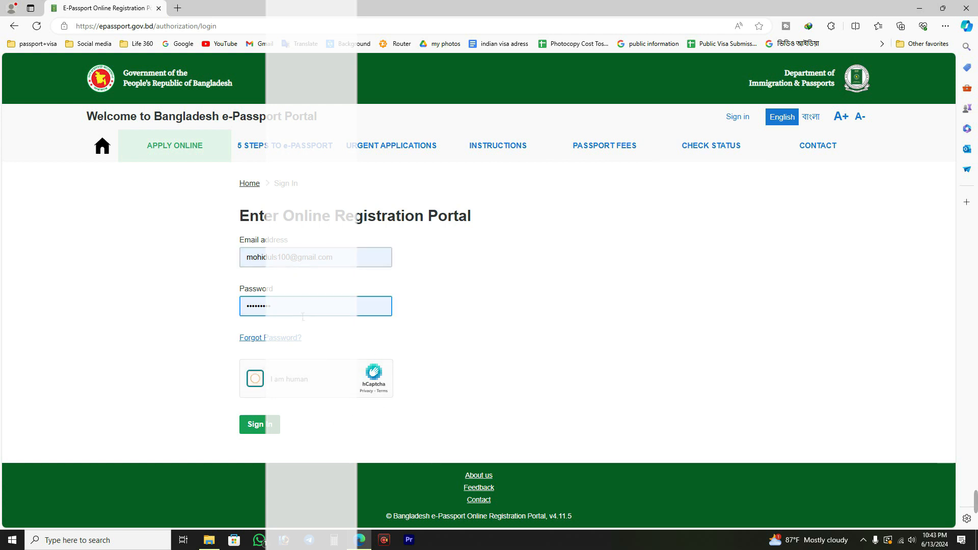
{"action": "left_click", "coordinate": [402, 325]}
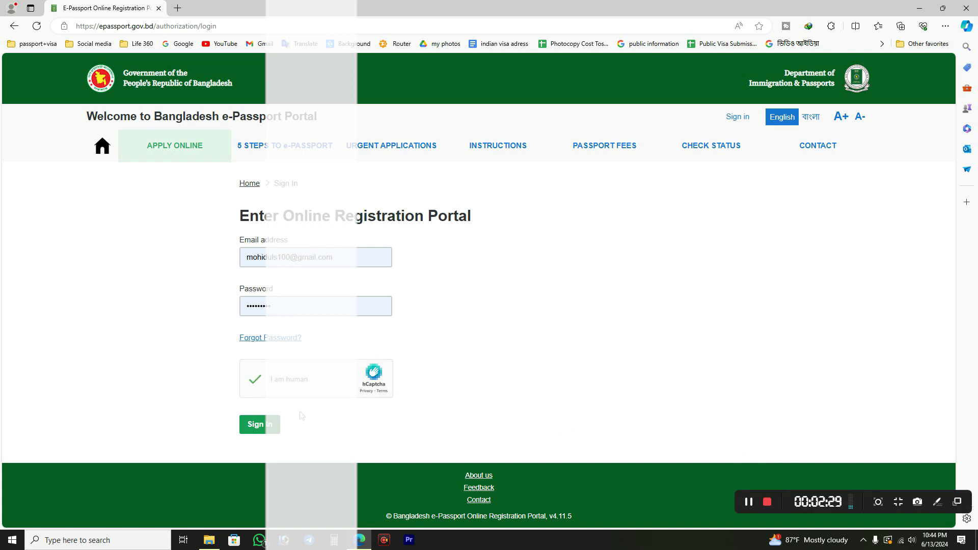
{"action": "left_click", "coordinate": [256, 431]}
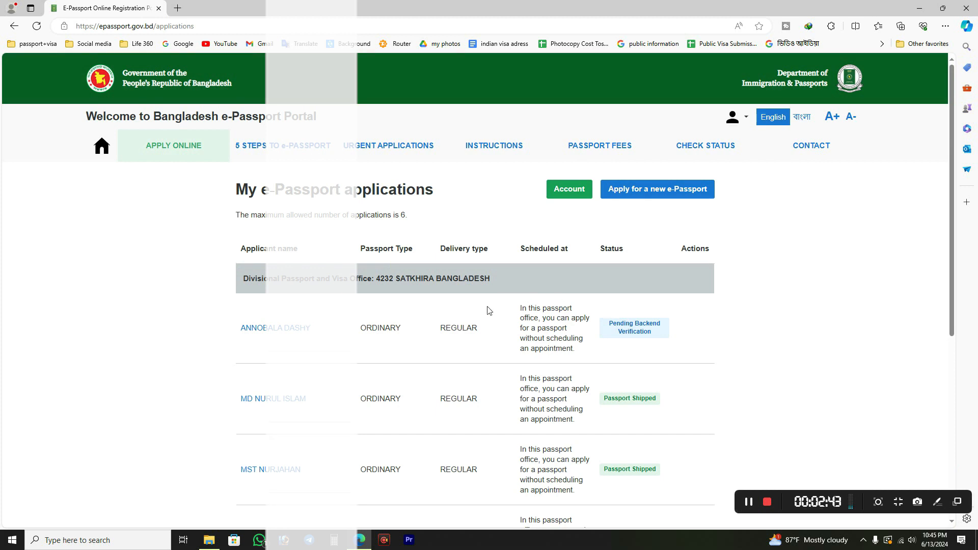
Review the account's existing e-Passport applications, including their applicants, passport types, delivery types and statuses.
{"action": "scroll", "coordinate": [306, 321], "scroll_direction": "down", "scroll_amount": 3}
{"action": "scroll", "coordinate": [295, 306], "scroll_direction": "up", "scroll_amount": 2}
{"action": "scroll", "coordinate": [286, 292], "scroll_direction": "up", "scroll_amount": 1}
{"action": "scroll", "coordinate": [127, 263], "scroll_direction": "down", "scroll_amount": 1}
{"action": "scroll", "coordinate": [131, 262], "scroll_direction": "down", "scroll_amount": 1}
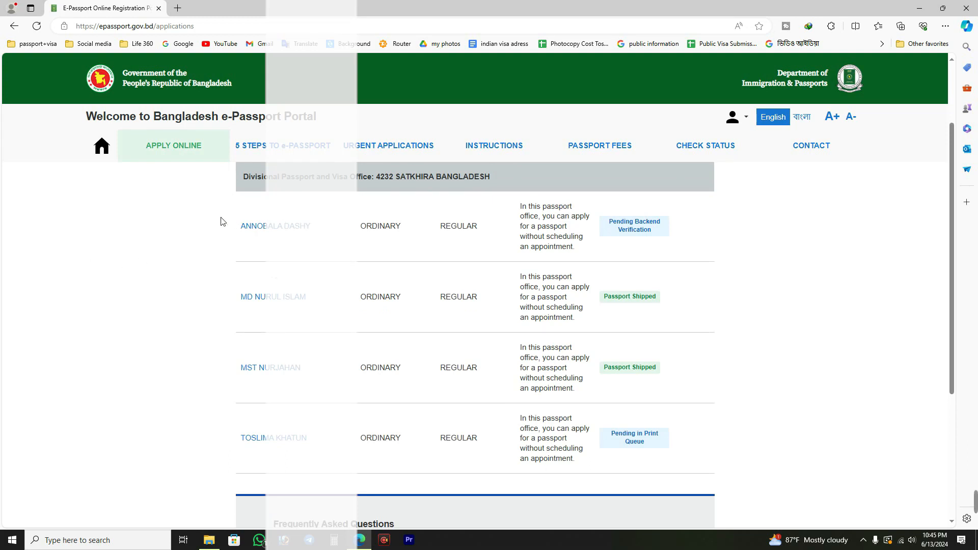
{"action": "left_click_drag", "start_coordinate": [223, 221], "coordinate": [359, 489]}
{"action": "left_click", "coordinate": [768, 353]}
{"action": "scroll", "coordinate": [781, 334], "scroll_direction": "up", "scroll_amount": 1}
{"action": "scroll", "coordinate": [507, 259], "scroll_direction": "up", "scroll_amount": 1}
{"action": "scroll", "coordinate": [485, 389], "scroll_direction": "down", "scroll_amount": 1}
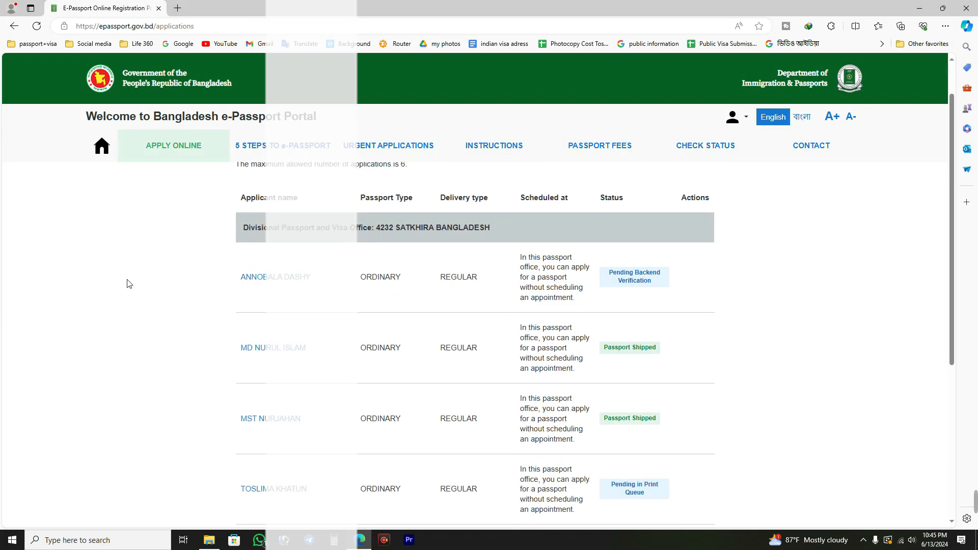
{"action": "scroll", "coordinate": [134, 285], "scroll_direction": "up", "scroll_amount": 1}
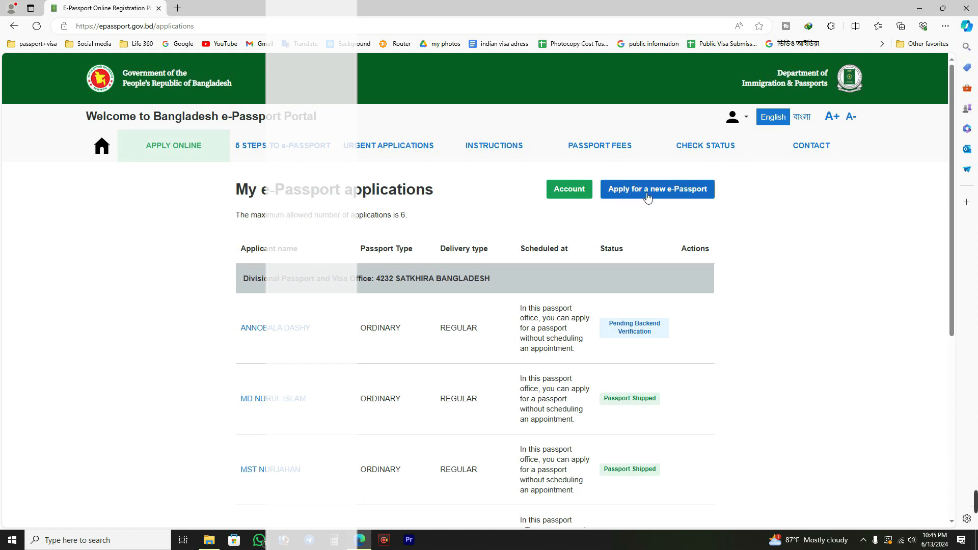
Start a new e-Passport application and save Ordinary Passport as its passport type.
{"action": "left_click", "coordinate": [681, 196]}
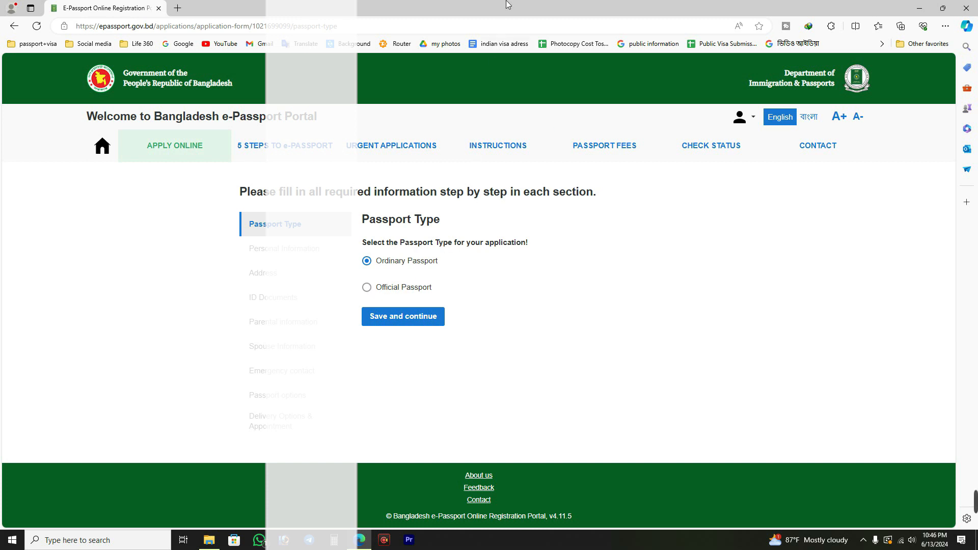
{"action": "left_click", "coordinate": [415, 321]}
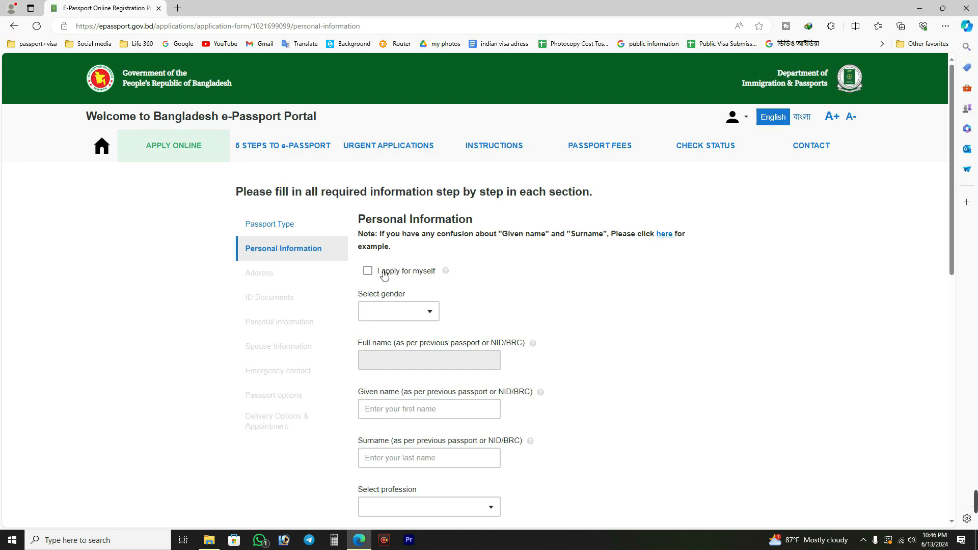
Set the applicant's gender to FEMALE in the personal information section.
{"action": "left_click", "coordinate": [409, 315]}
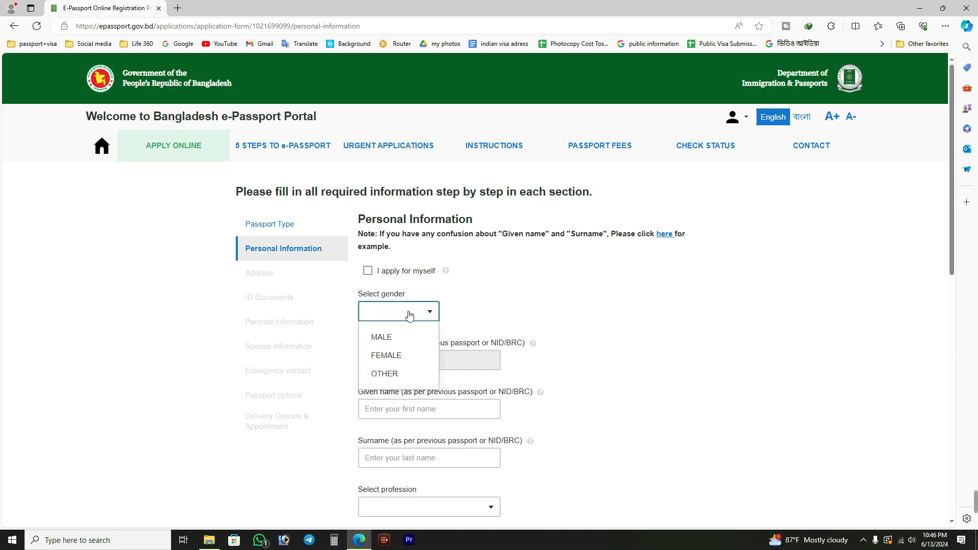
{"action": "left_click", "coordinate": [386, 355]}
{"action": "scroll", "coordinate": [390, 310], "scroll_direction": "down", "scroll_amount": 1}
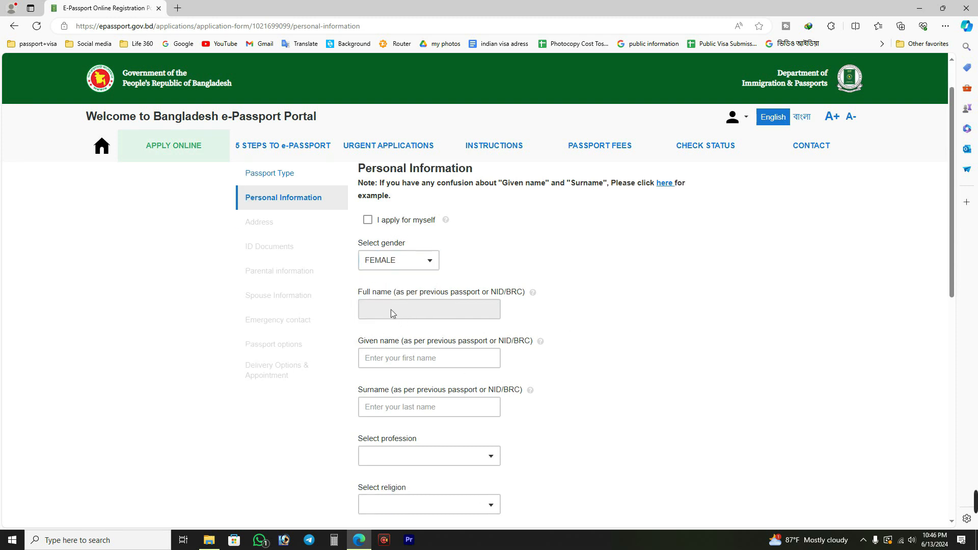
{"action": "left_click_drag", "start_coordinate": [353, 296], "coordinate": [408, 298]}
{"action": "left_click", "coordinate": [401, 314]}
{"action": "left_click", "coordinate": [365, 359]}
{"action": "left_click", "coordinate": [399, 405]}
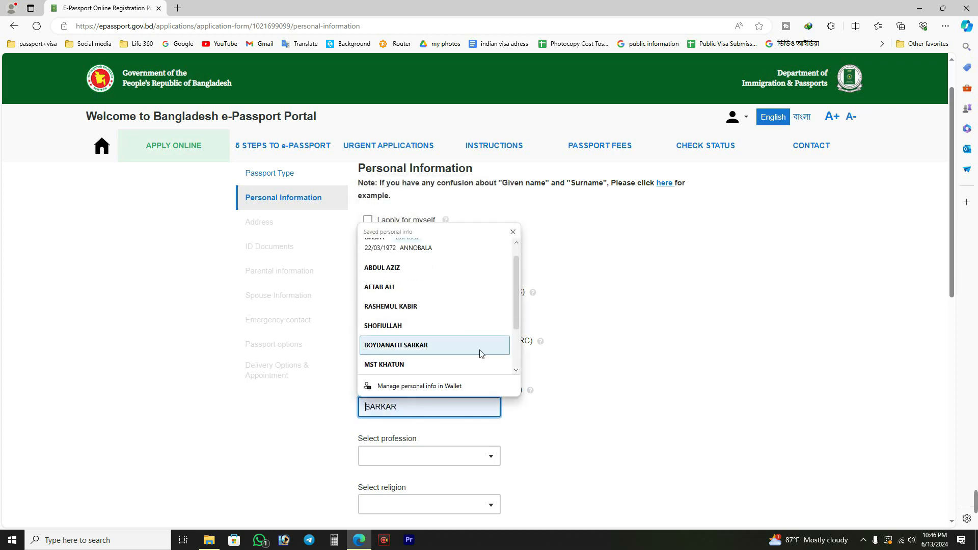
{"action": "left_click", "coordinate": [379, 366]}
{"action": "left_click", "coordinate": [601, 328]}
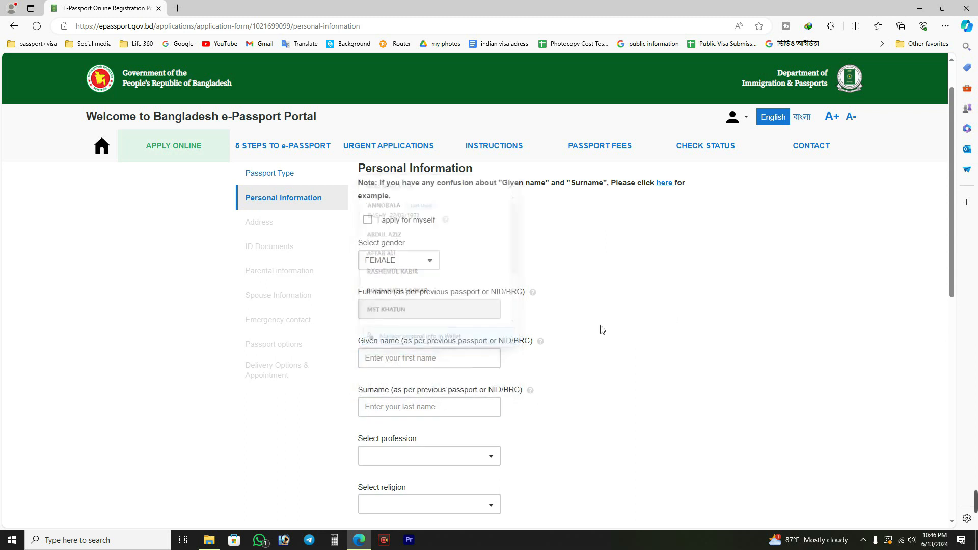
{"action": "left_click", "coordinate": [407, 358]}
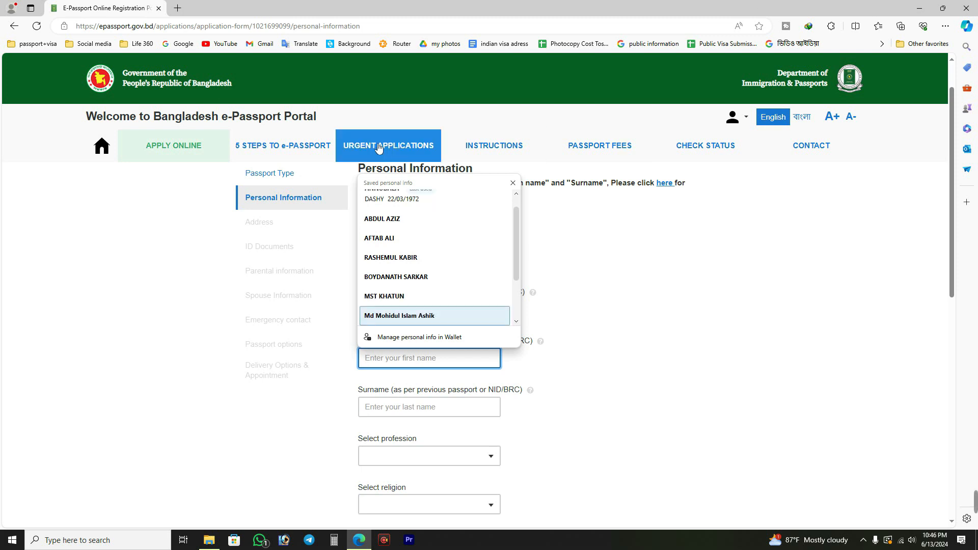
{"action": "left_click", "coordinate": [384, 76]}
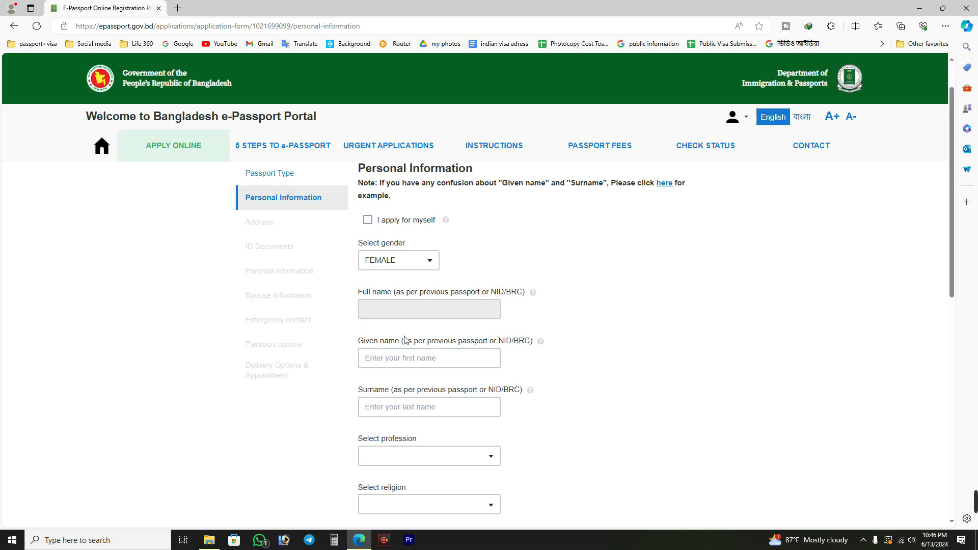
Enter the applicant's given name and surname in the personal information section.
{"action": "left_click", "coordinate": [405, 363]}
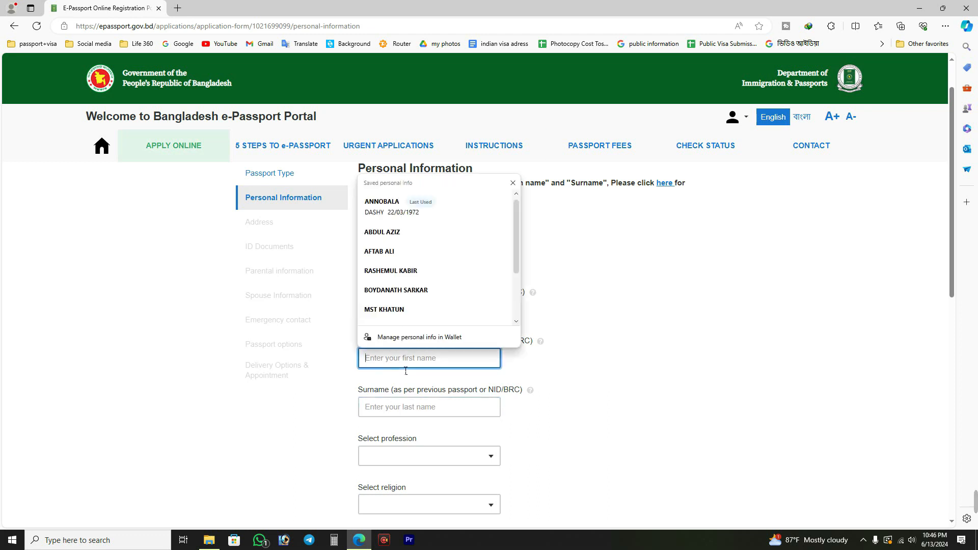
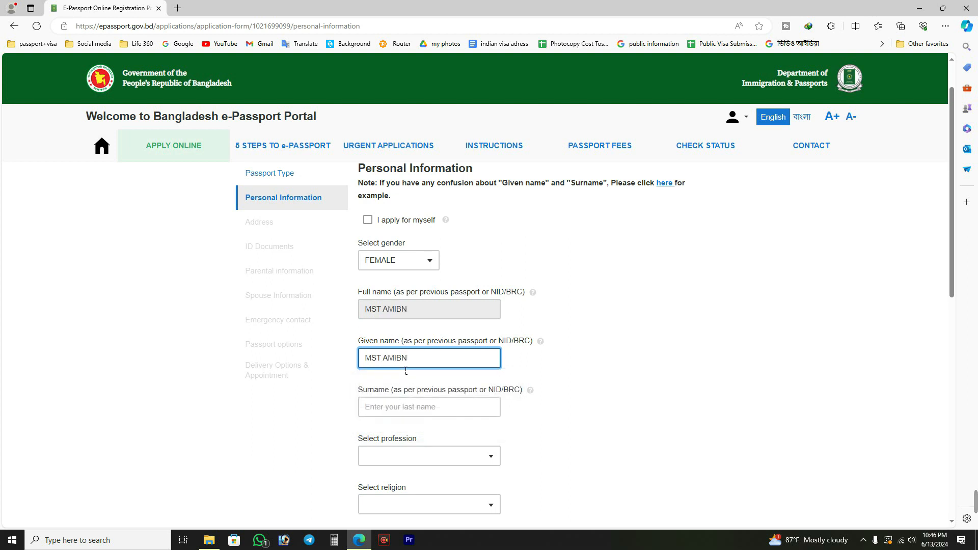
{"action": "key", "text": "Tab"}
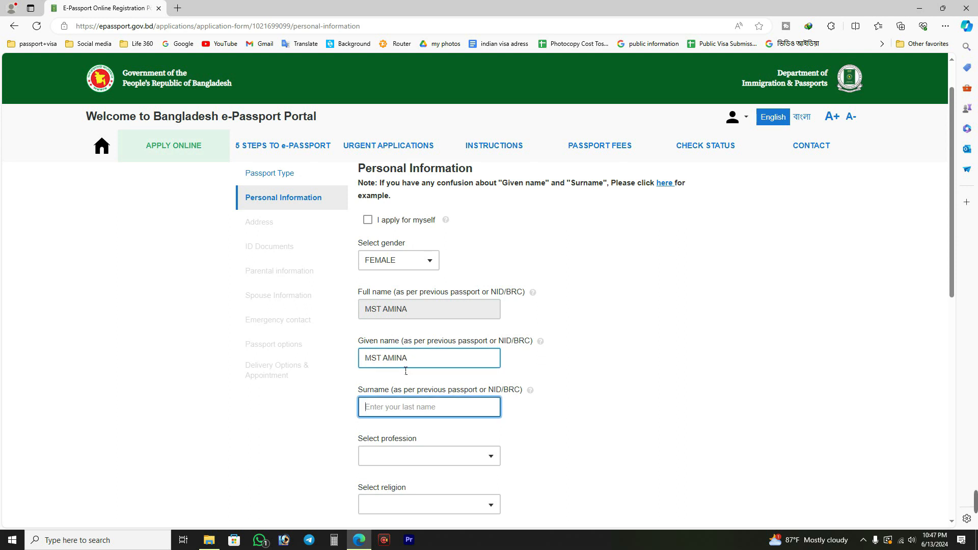
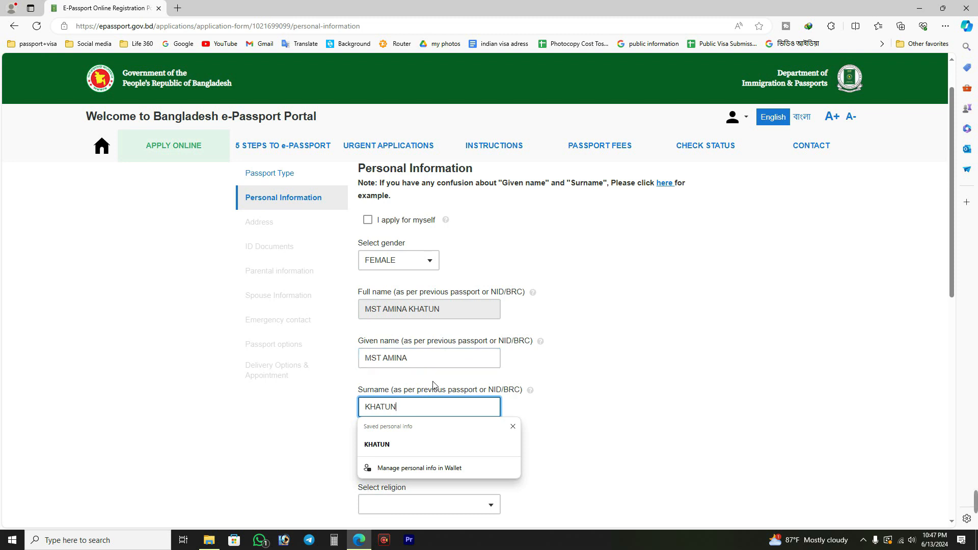
{"action": "left_click_drag", "start_coordinate": [359, 293], "coordinate": [419, 294]}
{"action": "left_click", "coordinate": [418, 334]}
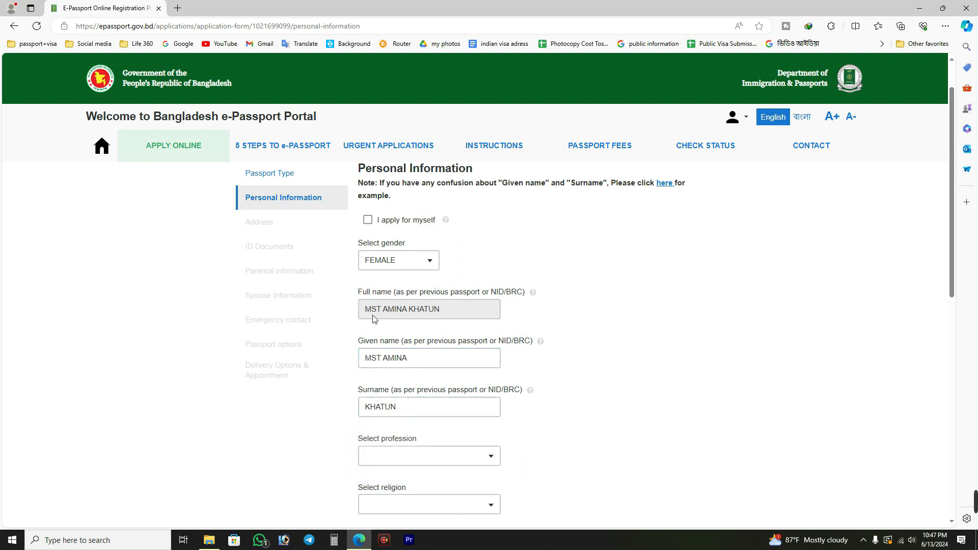
{"action": "scroll", "coordinate": [460, 310], "scroll_direction": "down", "scroll_amount": 1}
{"action": "left_click", "coordinate": [460, 314]}
{"action": "scroll", "coordinate": [459, 313], "scroll_direction": "down", "scroll_amount": 1}
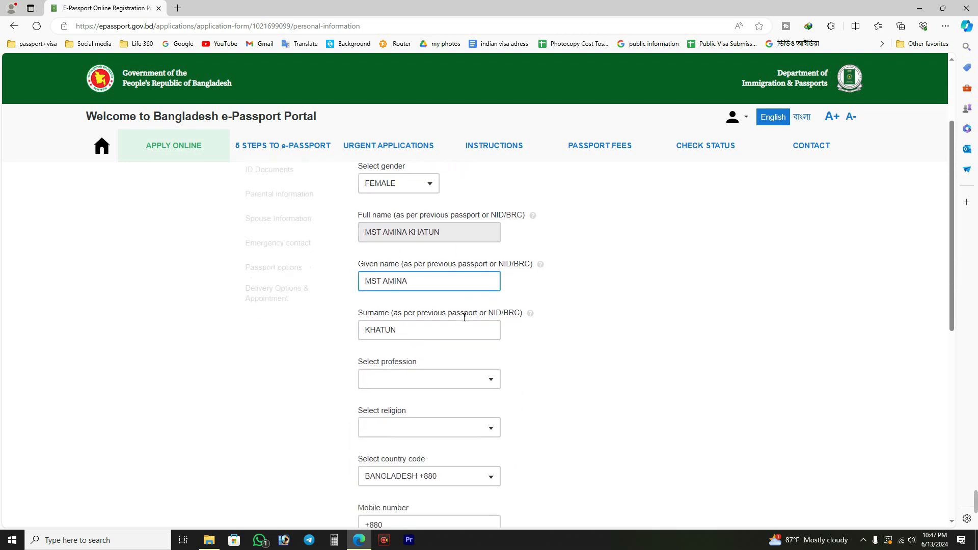
{"action": "left_click", "coordinate": [464, 316]}
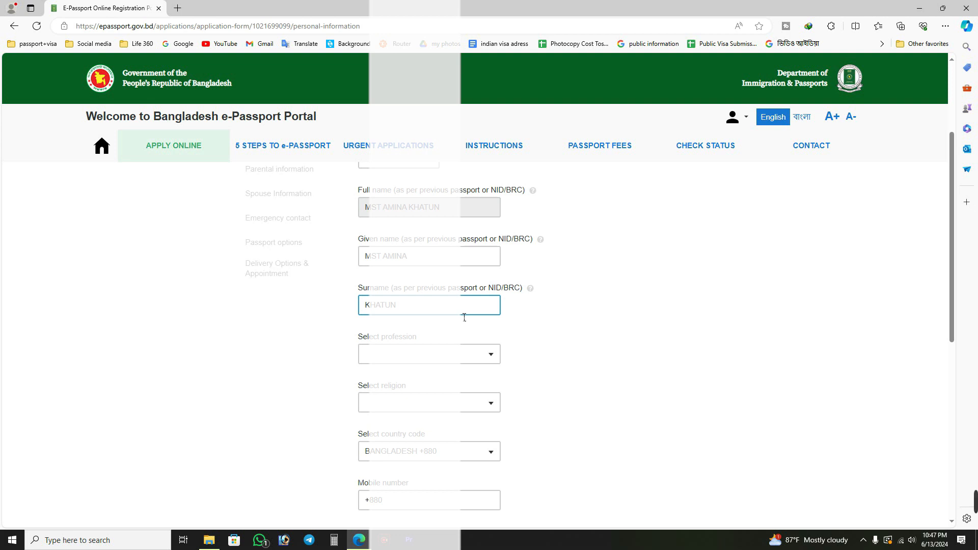
Set the applicant's profession to HOUSE WIFE in the personal information section.
{"action": "scroll", "coordinate": [487, 312], "scroll_direction": "up", "scroll_amount": 1}
{"action": "left_click", "coordinate": [487, 312]}
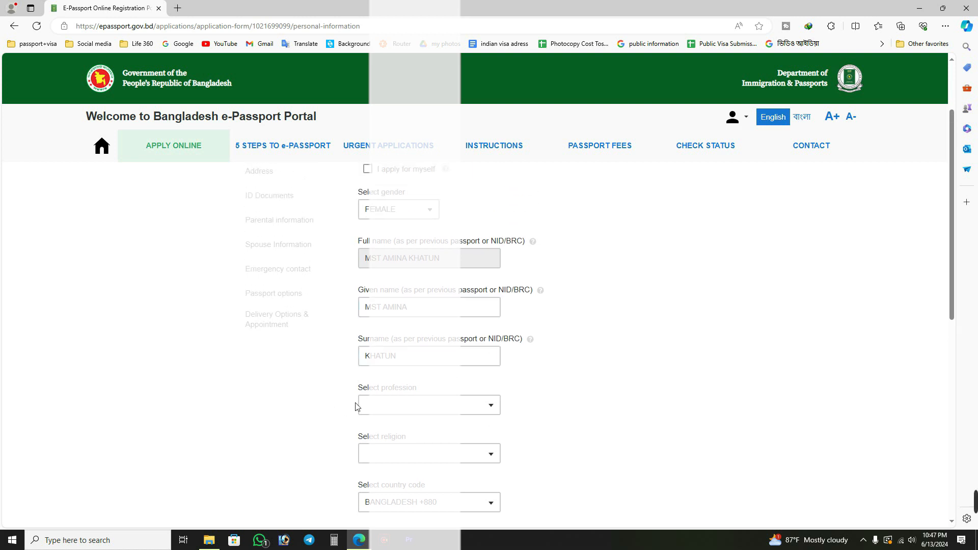
{"action": "scroll", "coordinate": [466, 364], "scroll_direction": "down", "scroll_amount": 1}
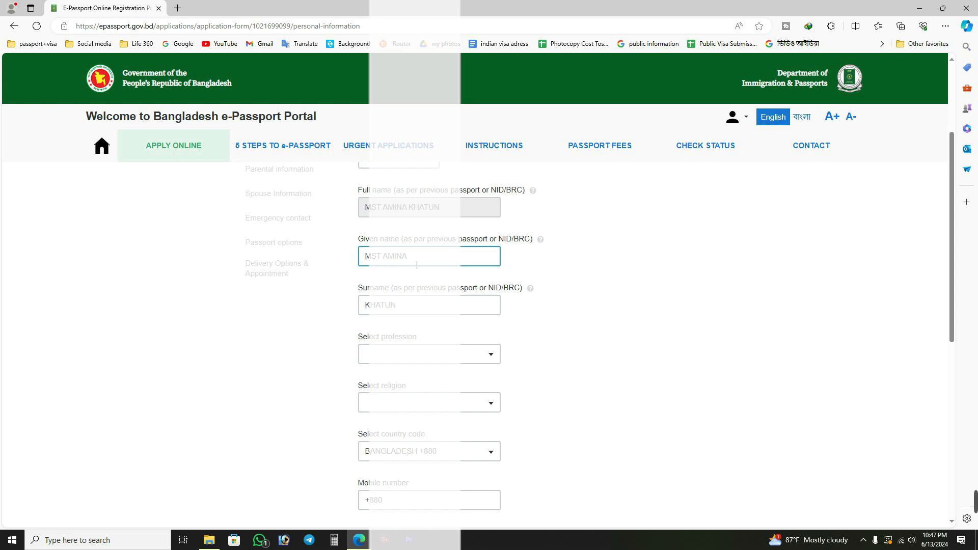
{"action": "scroll", "coordinate": [418, 265], "scroll_direction": "down", "scroll_amount": 1}
{"action": "left_click", "coordinate": [452, 305]}
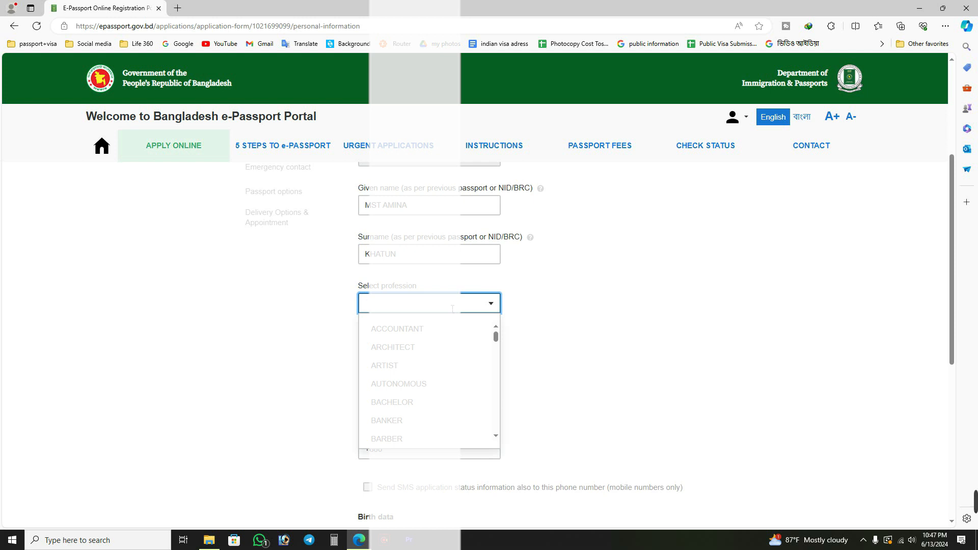
{"action": "type", "text": "H"}
{"action": "left_click", "coordinate": [419, 330]}
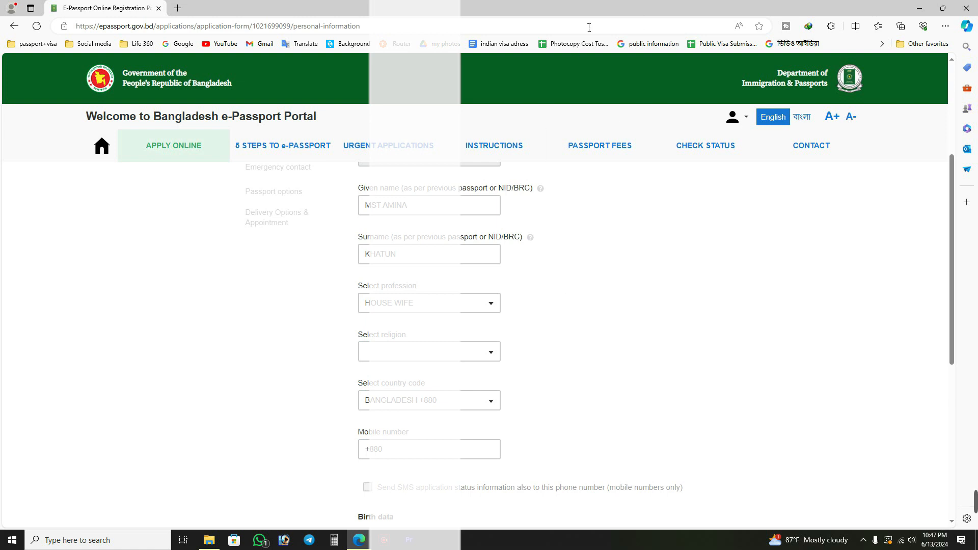
Set the applicant's religion to ISLAM in the personal information section.
{"action": "left_click", "coordinate": [416, 353]}
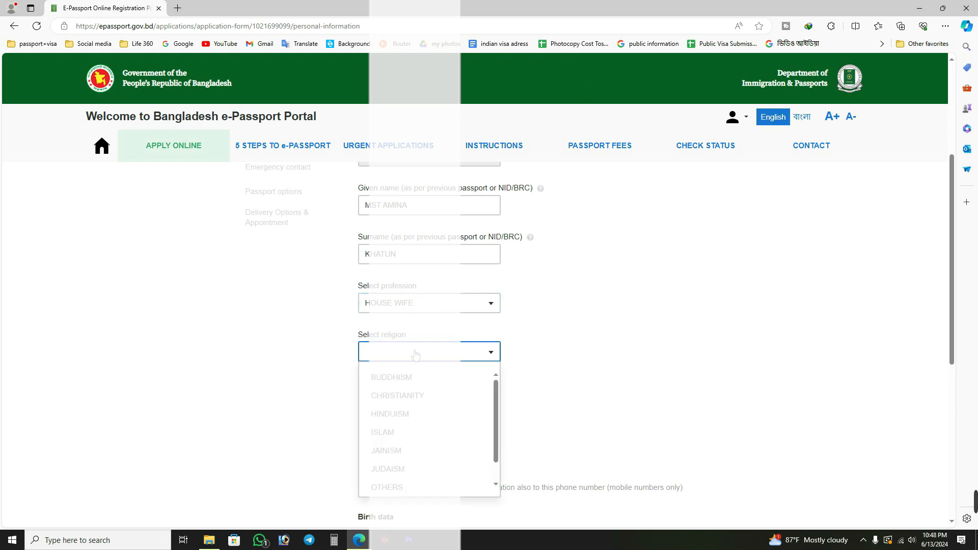
{"action": "left_click", "coordinate": [601, 308]}
{"action": "scroll", "coordinate": [635, 358], "scroll_direction": "down", "scroll_amount": 1}
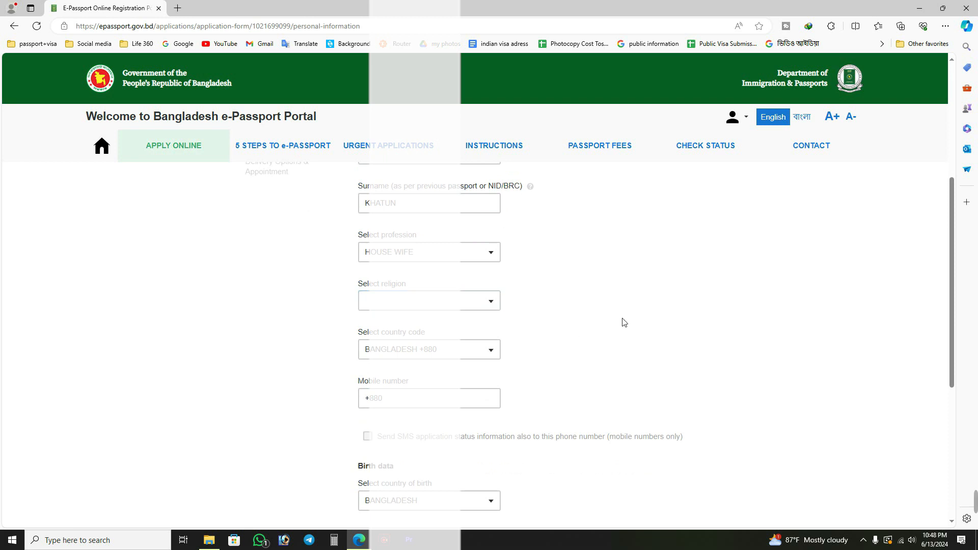
{"action": "left_click", "coordinate": [405, 301]}
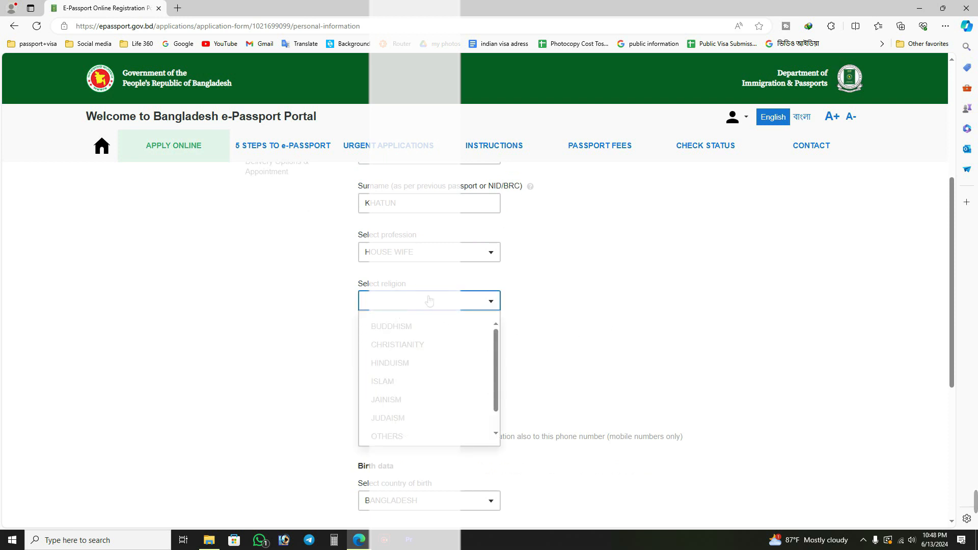
{"action": "left_click", "coordinate": [479, 382]}
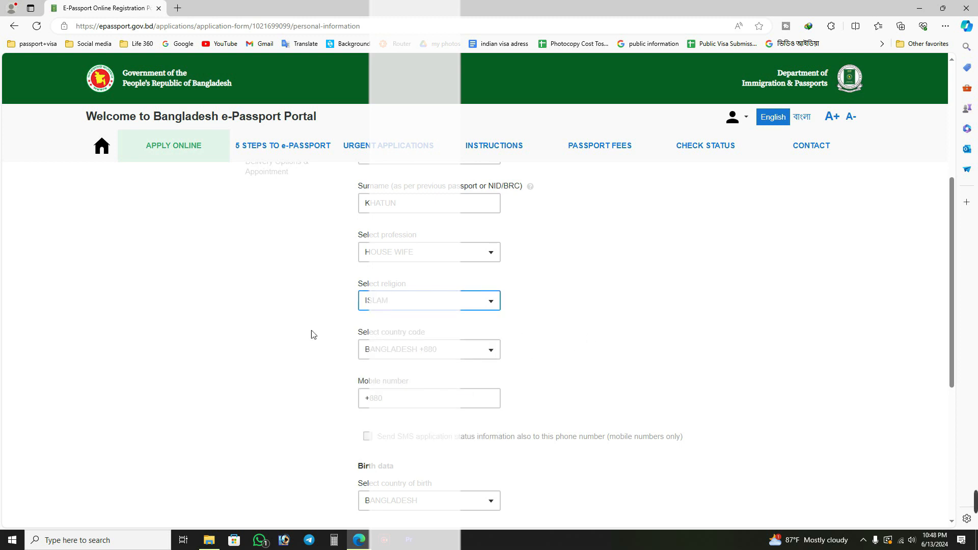
Enter the applicant's mobile number and enable SMS application status information for that number.
{"action": "scroll", "coordinate": [356, 326], "scroll_direction": "down", "scroll_amount": 2}
{"action": "left_click", "coordinate": [454, 297]}
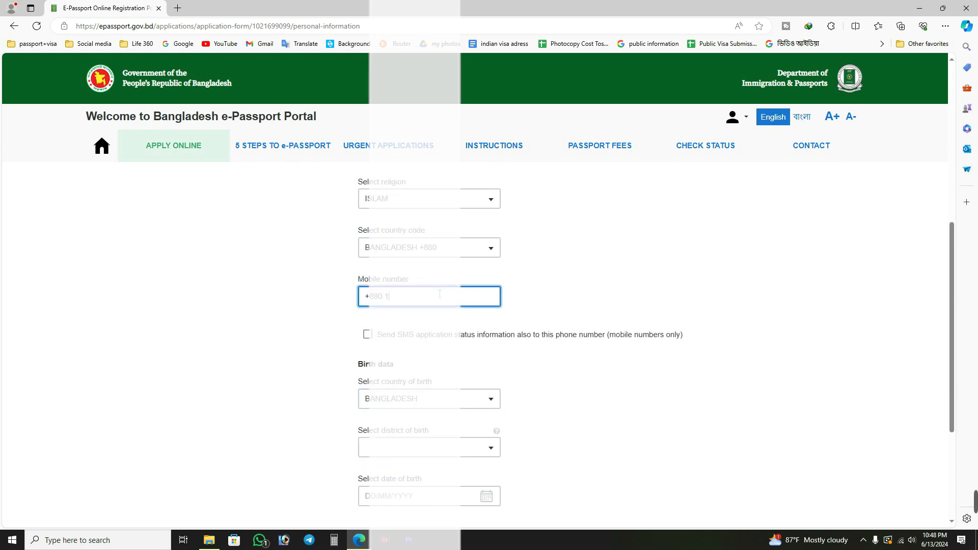
{"action": "double_click", "coordinate": [261, 341]}
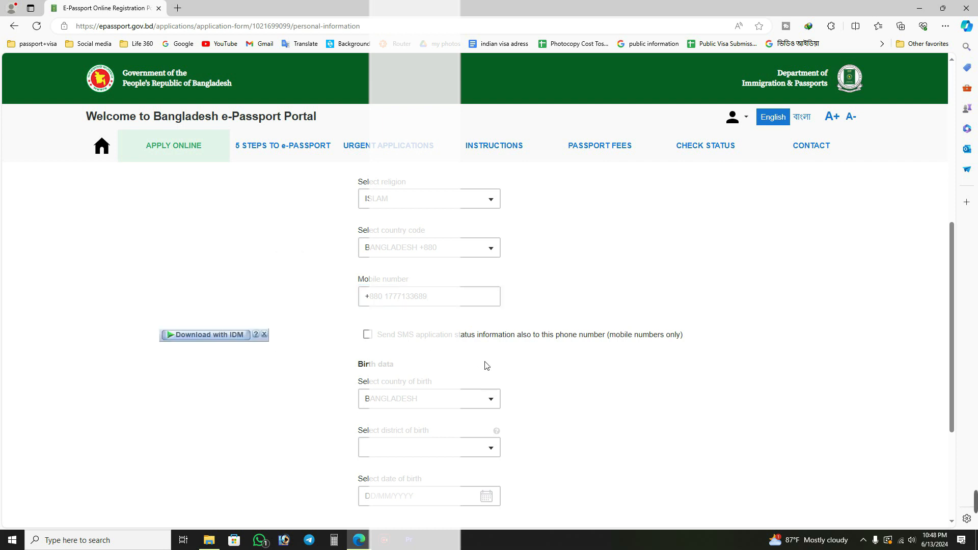
{"action": "left_click", "coordinate": [368, 336]}
Set the district of birth to SATKHIRA in the birth data.
{"action": "scroll", "coordinate": [306, 346], "scroll_direction": "down", "scroll_amount": 3}
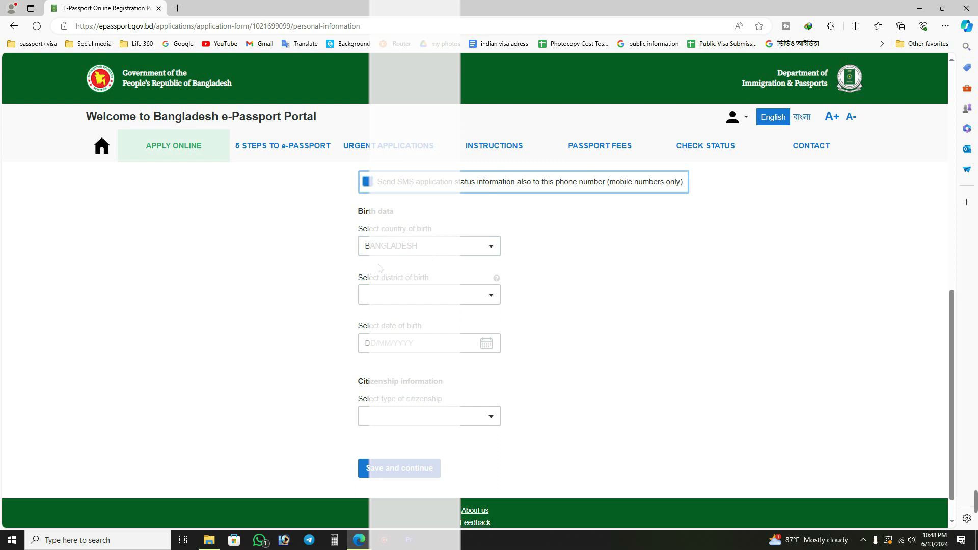
{"action": "left_click", "coordinate": [428, 298]}
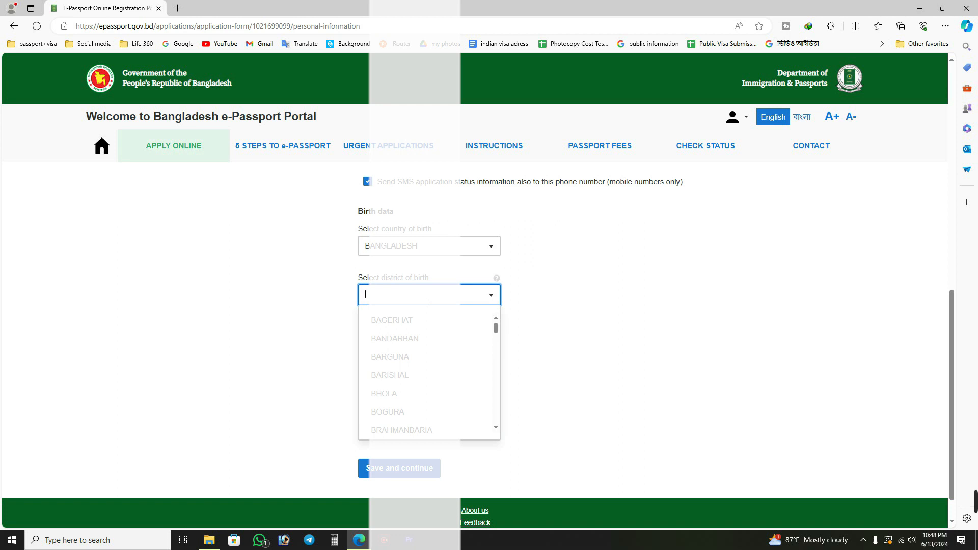
{"action": "type", "text": "V"}
{"action": "key", "text": "BackSpace"}
{"action": "type", "text": "AS"}
{"action": "key", "text": "BackSpace"}
{"action": "key", "text": "BackSpace"}
{"action": "type", "text": "SA"}
{"action": "left_click", "coordinate": [408, 325]}
{"action": "left_click", "coordinate": [622, 309]}
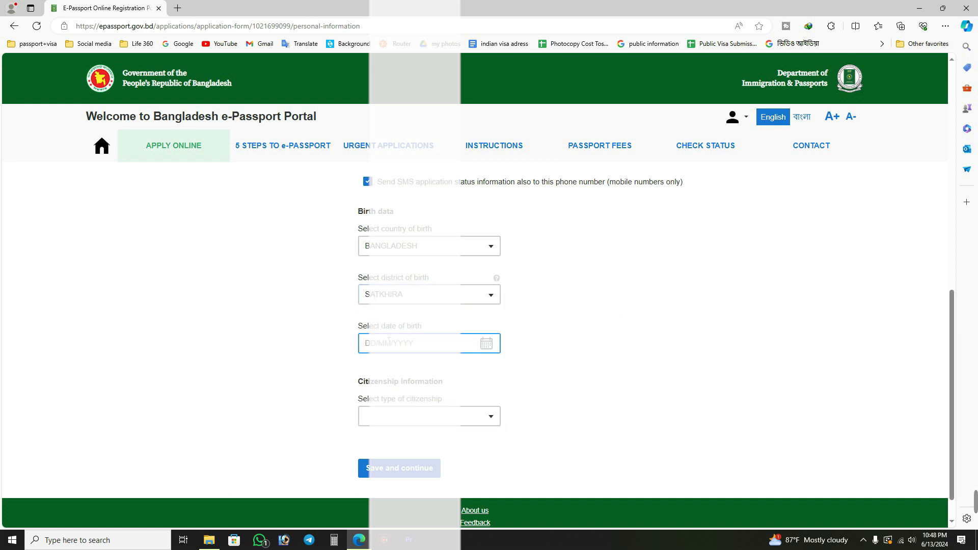
Enter the applicant's date of birth in the birth data.
{"action": "left_click", "coordinate": [389, 342]}
{"action": "left_click", "coordinate": [595, 327]}
{"action": "left_click", "coordinate": [406, 353]}
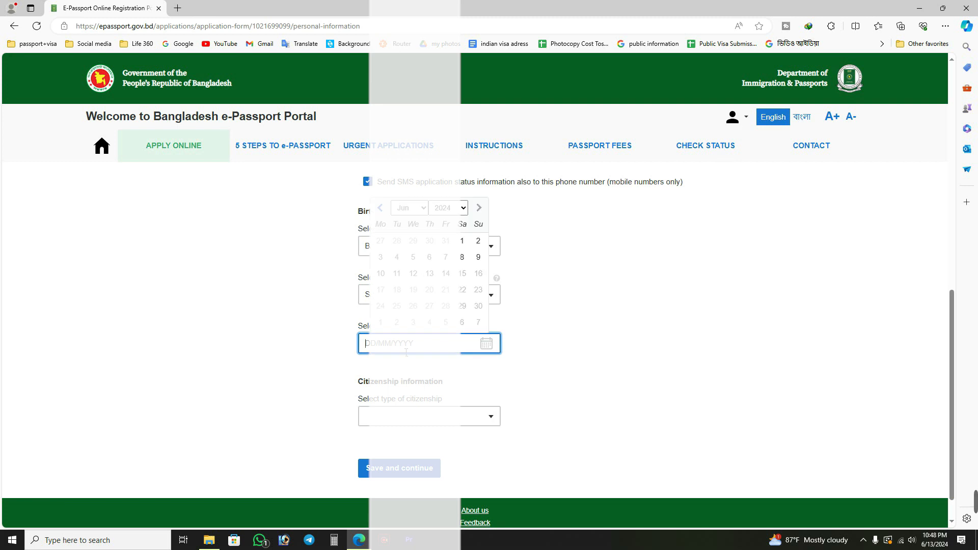
{"action": "left_click", "coordinate": [197, 300]}
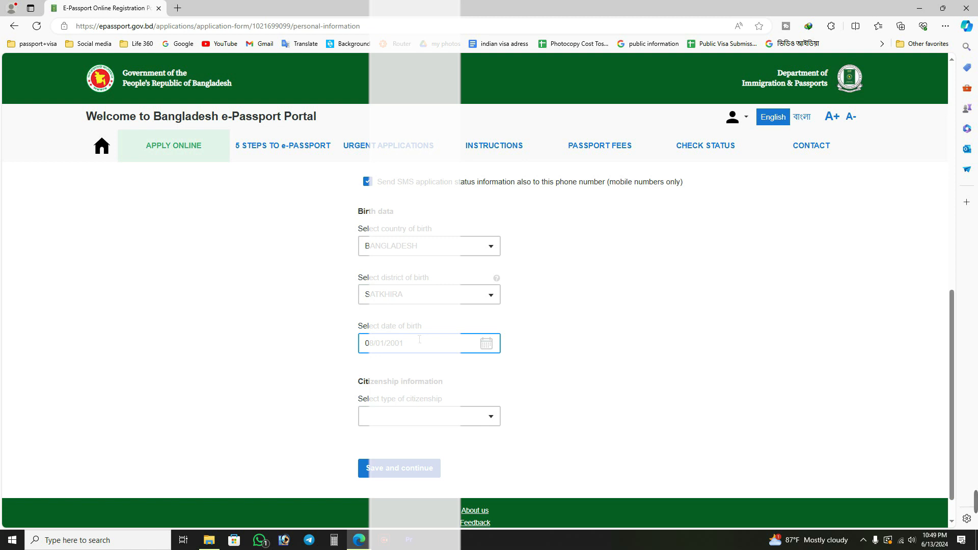
Set the type of citizenship to BY BIRTH and save the personal information section.
{"action": "scroll", "coordinate": [419, 343], "scroll_direction": "down", "scroll_amount": 1}
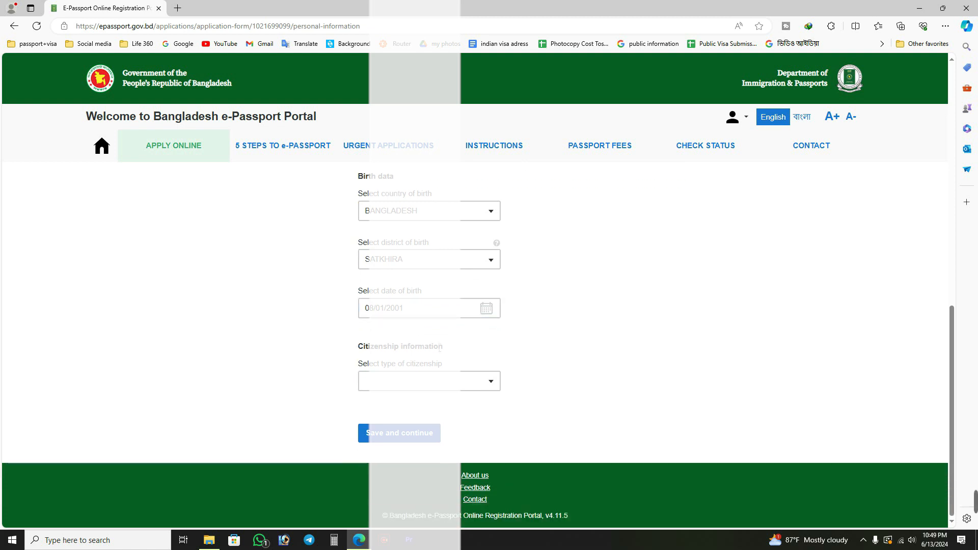
{"action": "left_click", "coordinate": [466, 385]}
{"action": "left_click", "coordinate": [183, 349]}
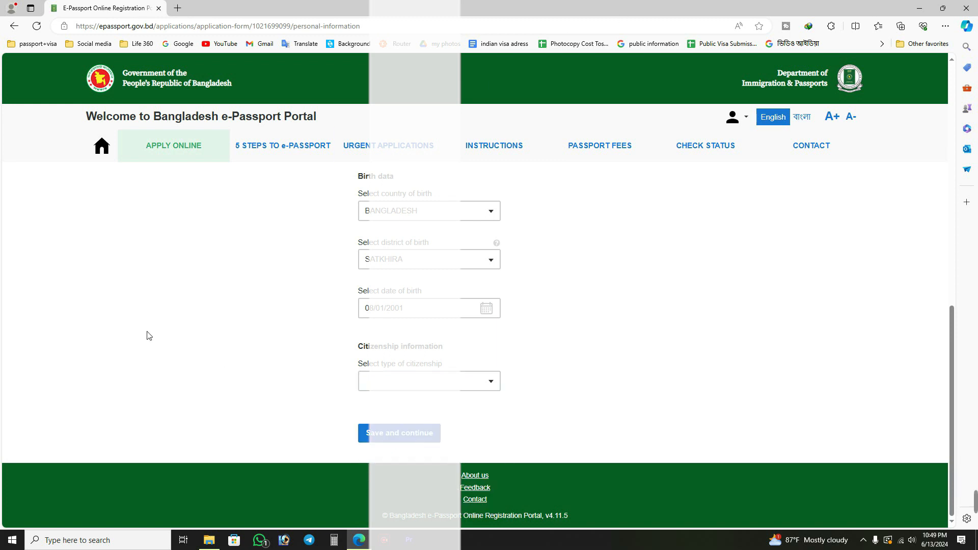
{"action": "left_click", "coordinate": [456, 391]}
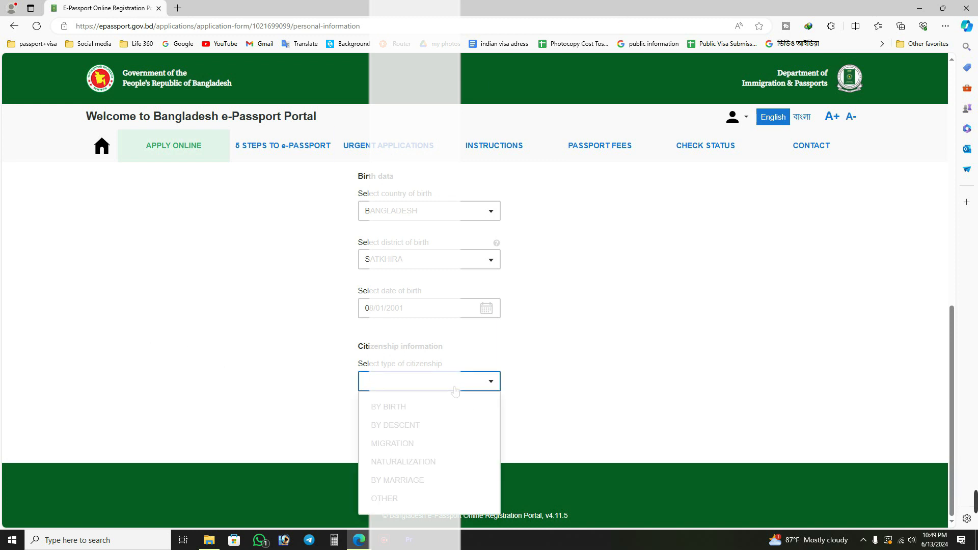
{"action": "left_click", "coordinate": [441, 407]}
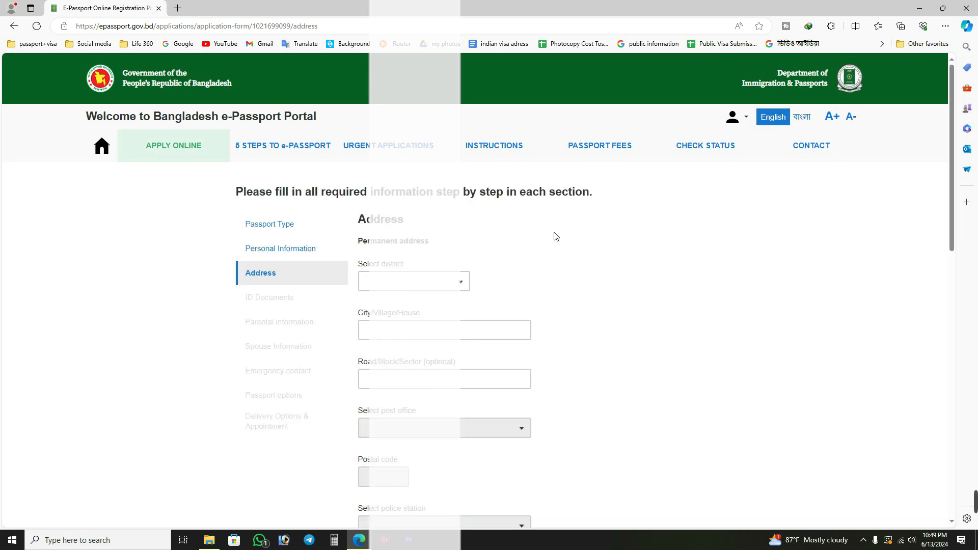
Select the applicant's home district for the permanent address.
{"action": "scroll", "coordinate": [557, 237], "scroll_direction": "down", "scroll_amount": 1}
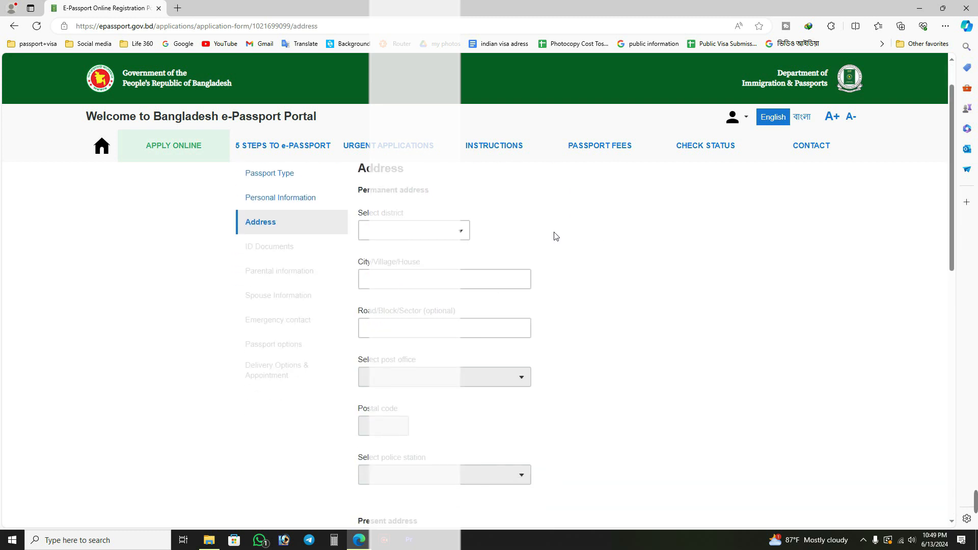
{"action": "left_click", "coordinate": [439, 244]}
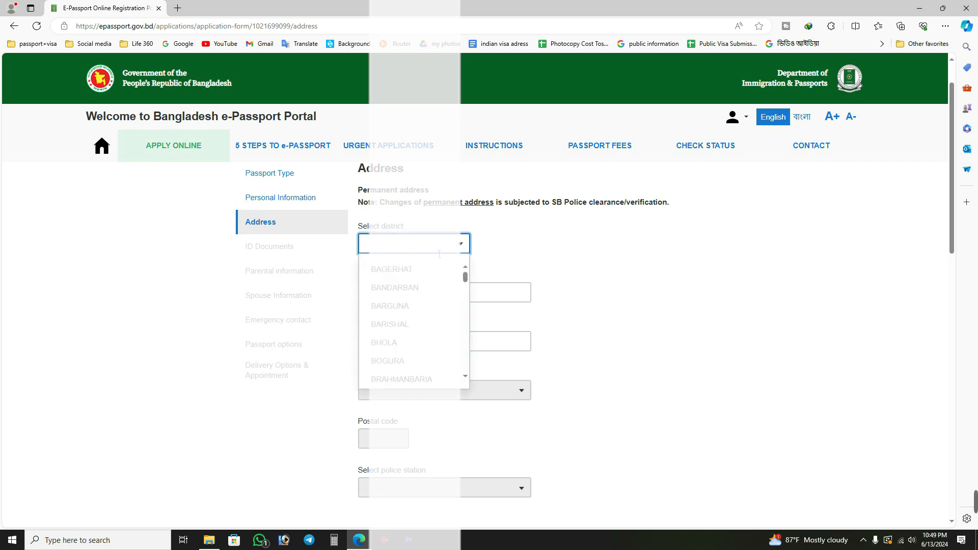
{"action": "type", "text": "sat"}
{"action": "left_click", "coordinate": [402, 270]}
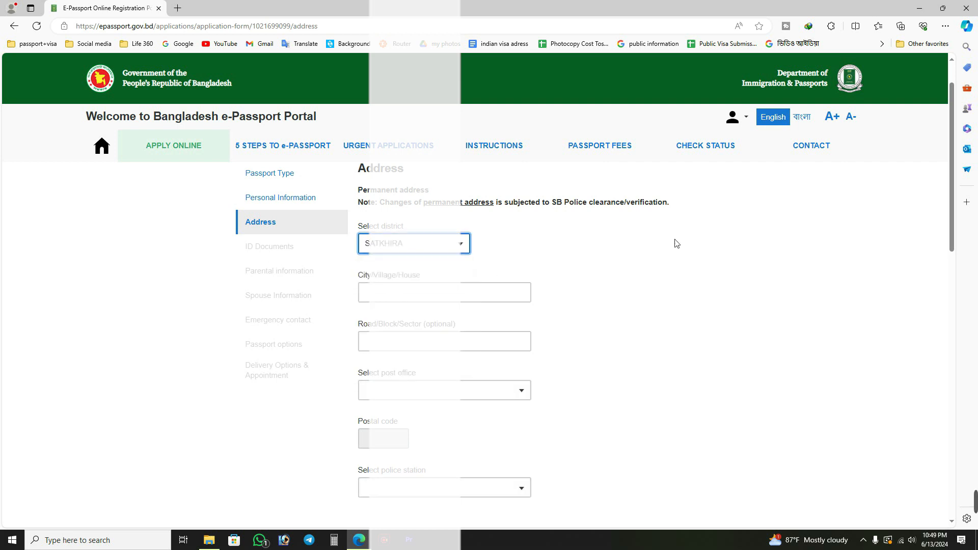
Enter the applicant's city, village or house in the permanent address, leaving the optional road, block or sector blank.
{"action": "left_click", "coordinate": [418, 294]}
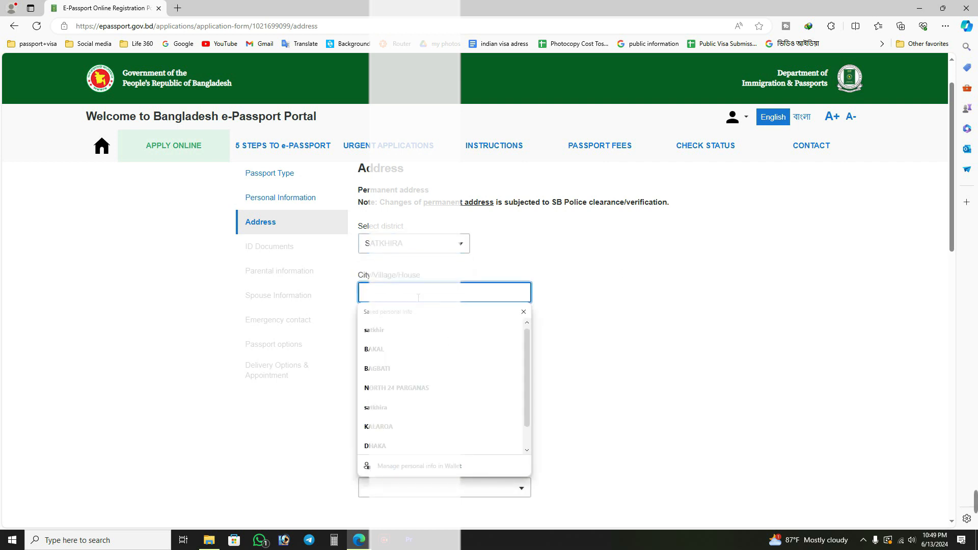
{"action": "type", "text": "ROI"}
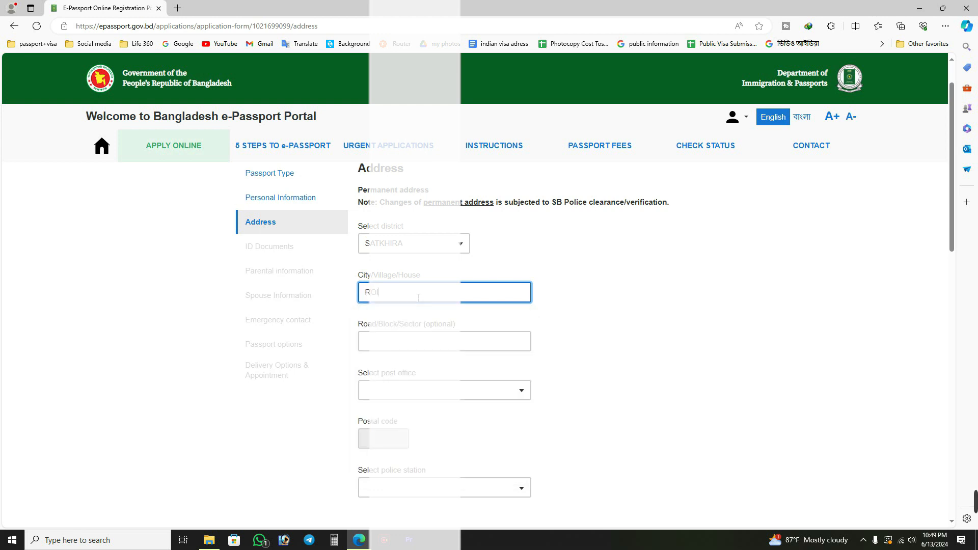
{"action": "type", "text": "SPUR"}
{"action": "left_click", "coordinate": [417, 342]}
{"action": "left_click", "coordinate": [738, 348]}
Find and select the applicant's post office for the permanent address.
{"action": "scroll", "coordinate": [447, 291], "scroll_direction": "down", "scroll_amount": 1}
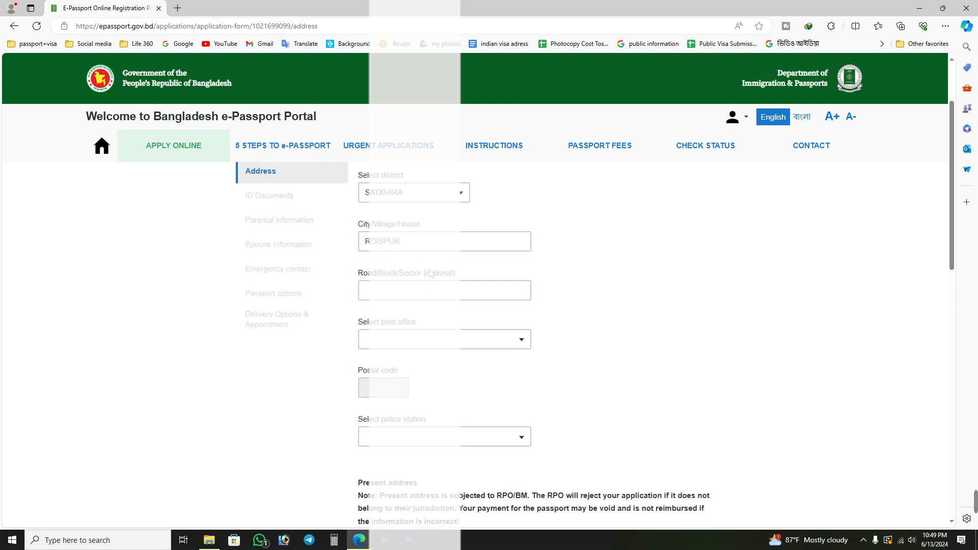
{"action": "left_click", "coordinate": [424, 342]}
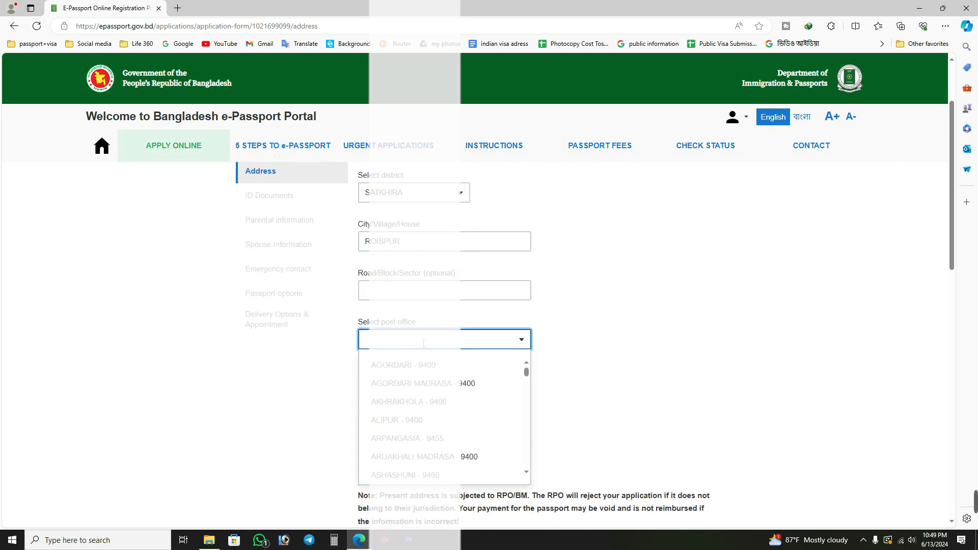
{"action": "type", "text": "KHA"}
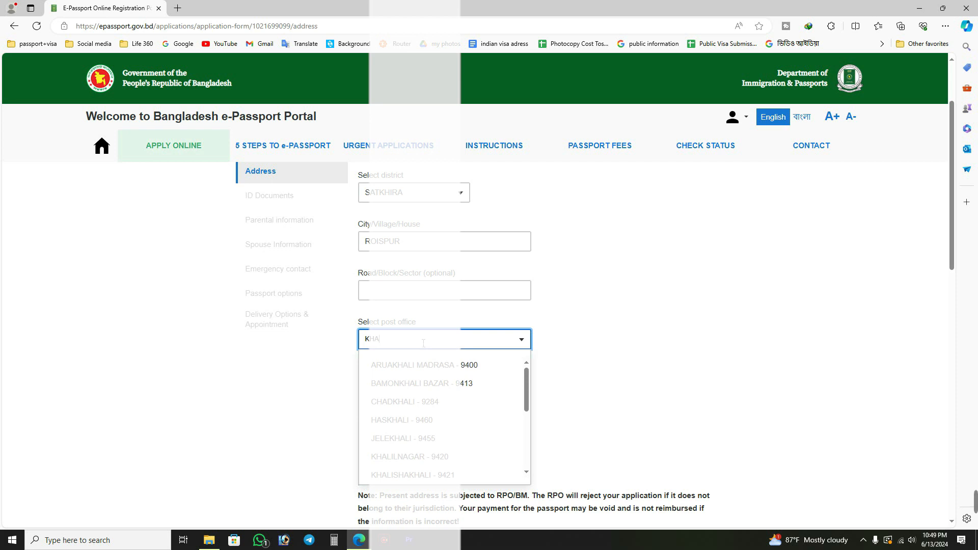
{"action": "type", "text": "N"}
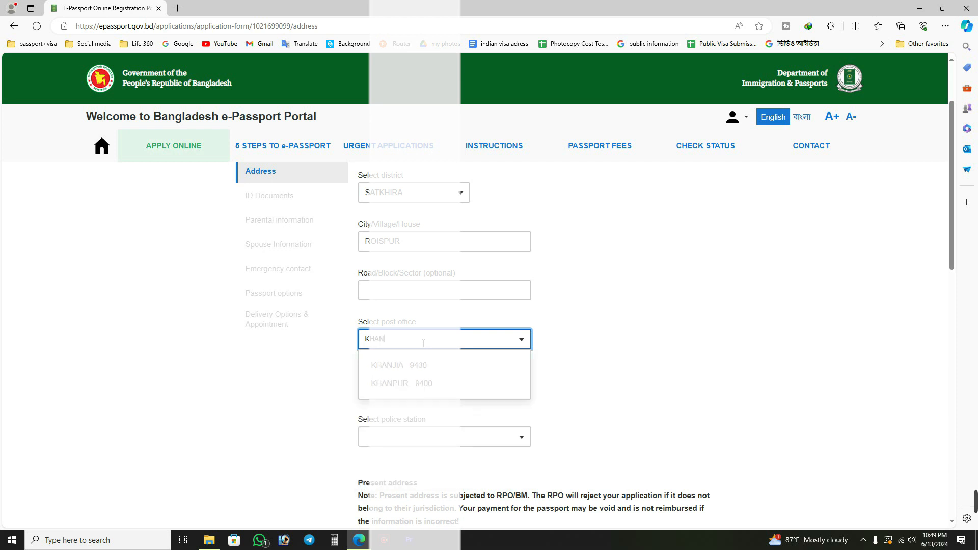
{"action": "left_click", "coordinate": [414, 385]}
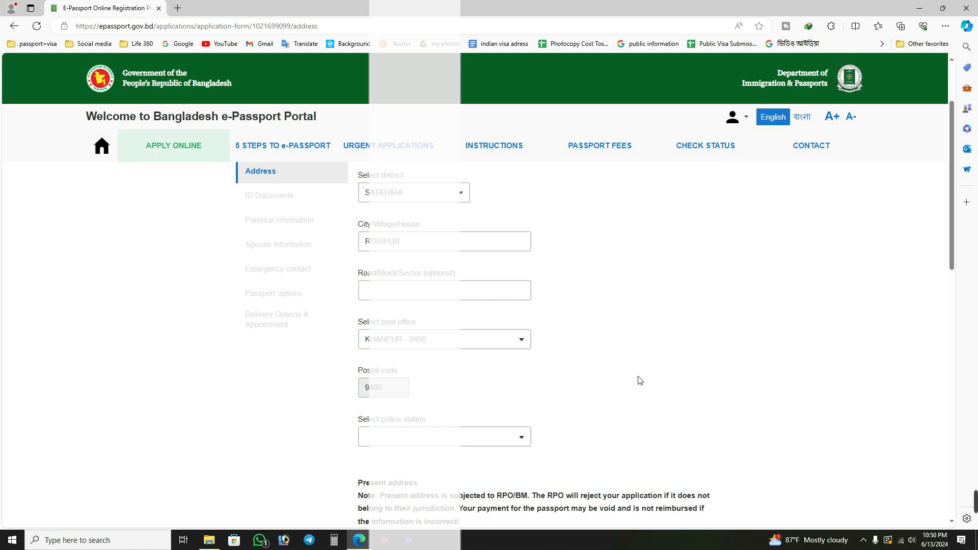
{"action": "left_click", "coordinate": [447, 340]}
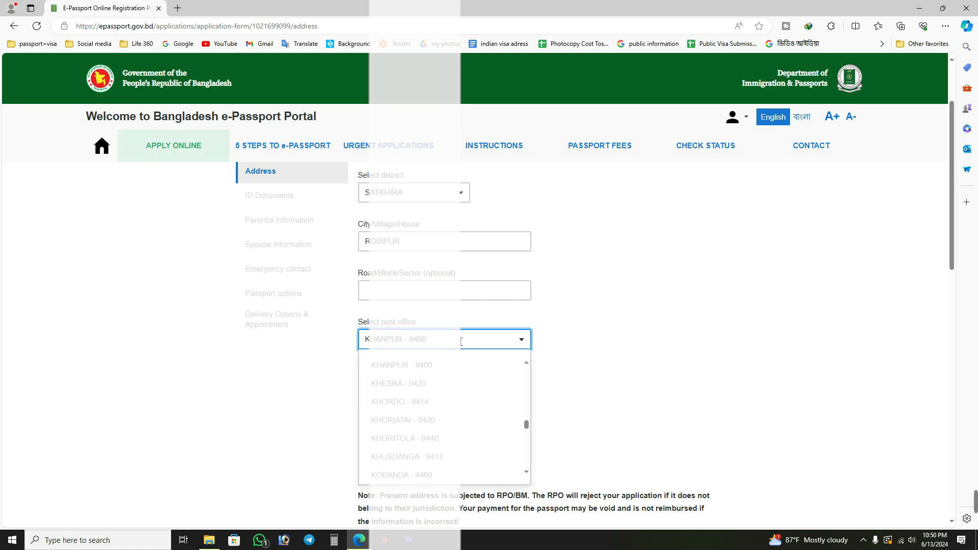
{"action": "left_click", "coordinate": [461, 342]}
Find and select the applicant's police station for the permanent address.
{"action": "scroll", "coordinate": [581, 336], "scroll_direction": "down", "scroll_amount": 1}
{"action": "left_click", "coordinate": [479, 389]}
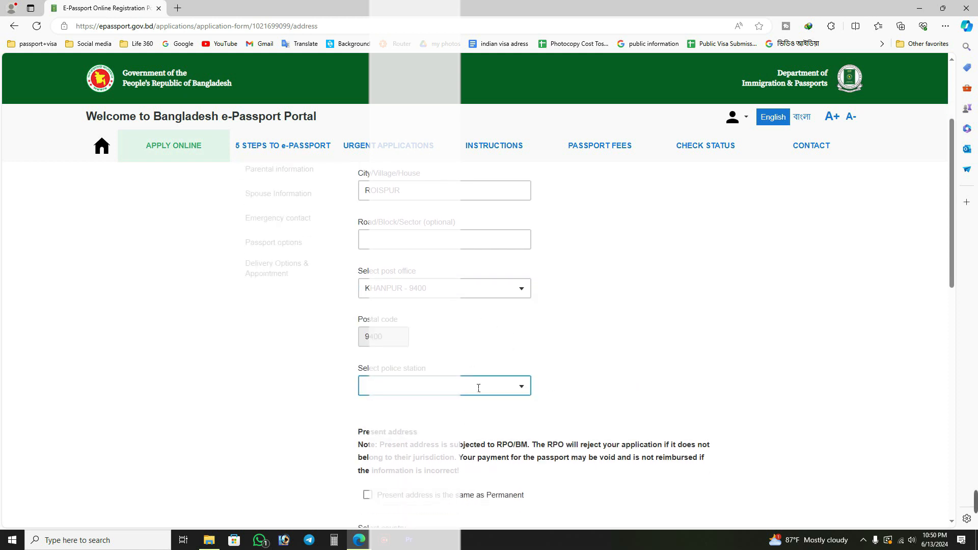
{"action": "left_click", "coordinate": [466, 391]}
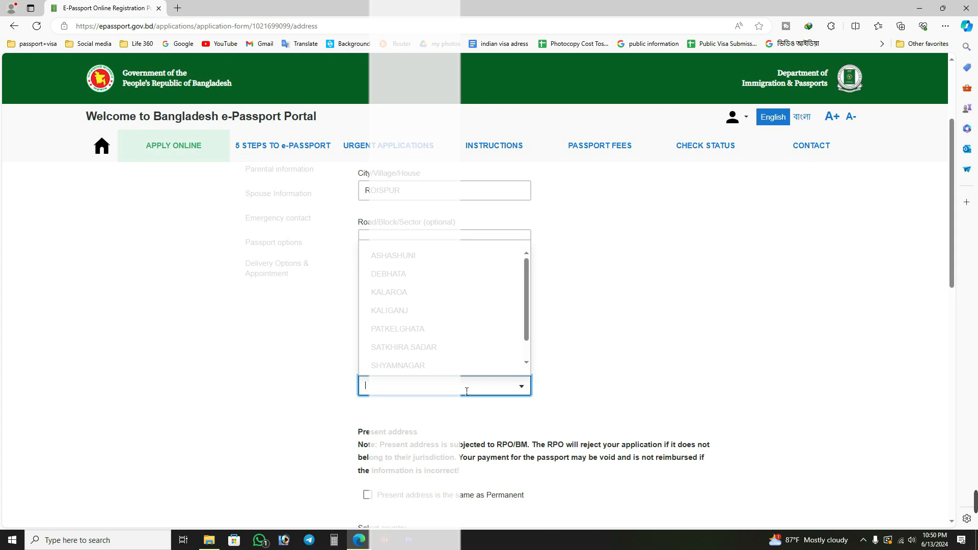
{"action": "left_click", "coordinate": [500, 386]}
{"action": "left_click", "coordinate": [500, 386]}
{"action": "left_click", "coordinate": [719, 372]}
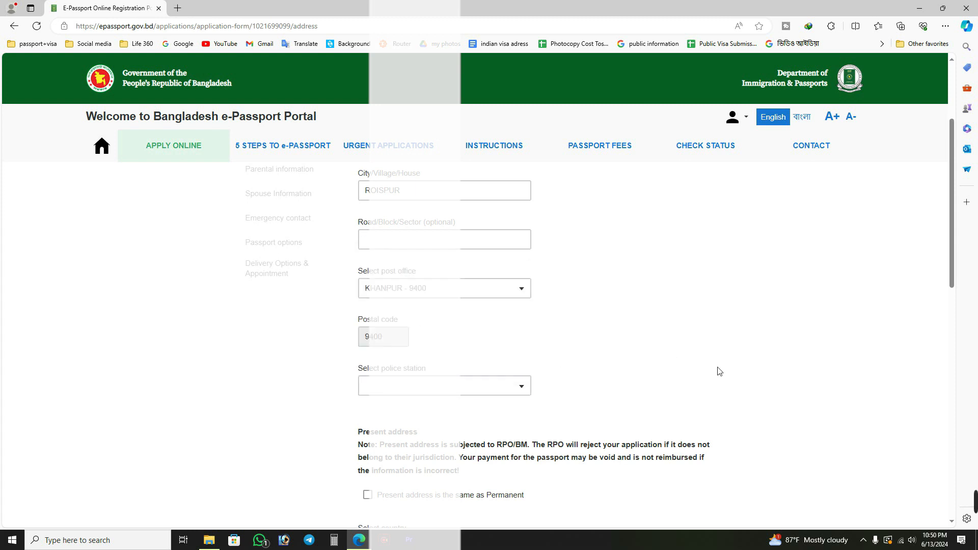
{"action": "left_click", "coordinate": [476, 387]}
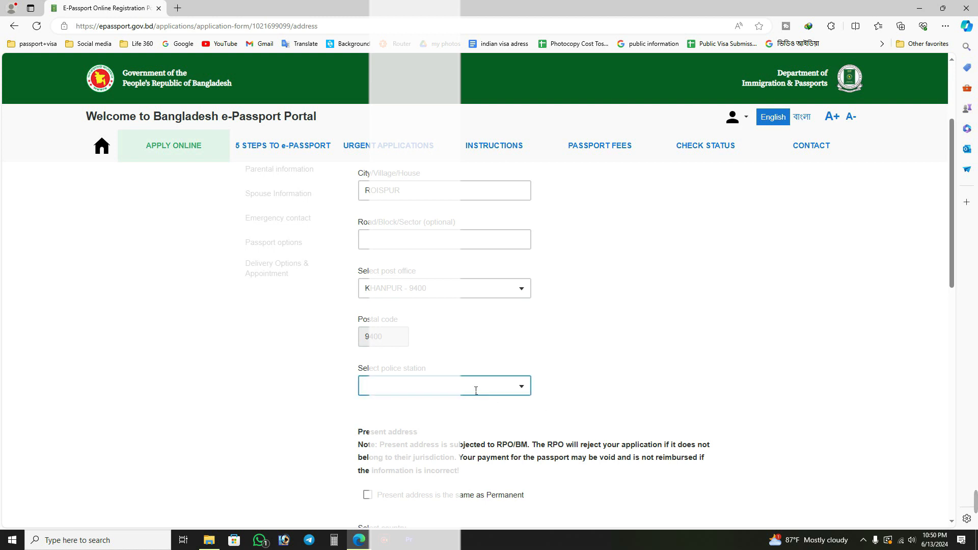
{"action": "left_click", "coordinate": [485, 380]}
{"action": "left_click", "coordinate": [484, 395]}
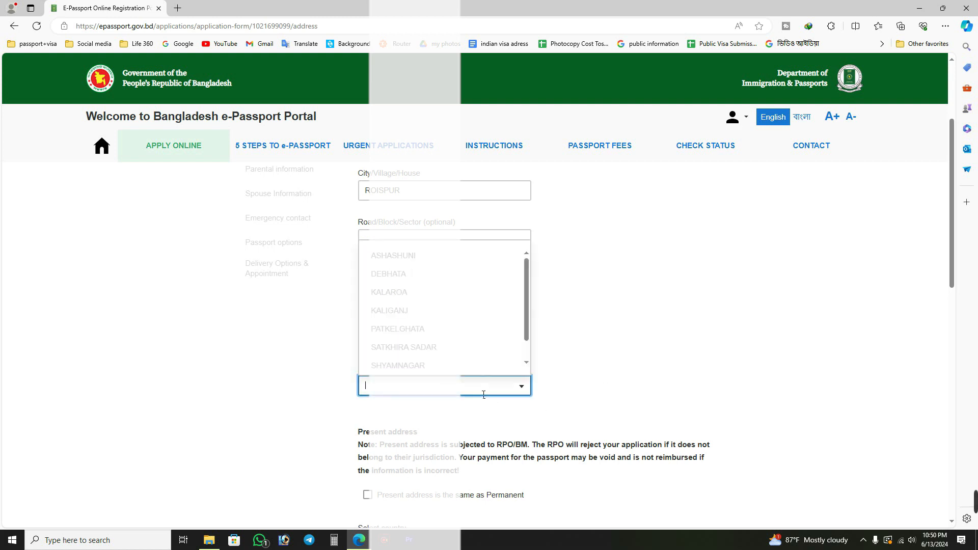
{"action": "type", "text": "S"}
{"action": "left_click", "coordinate": [442, 342]}
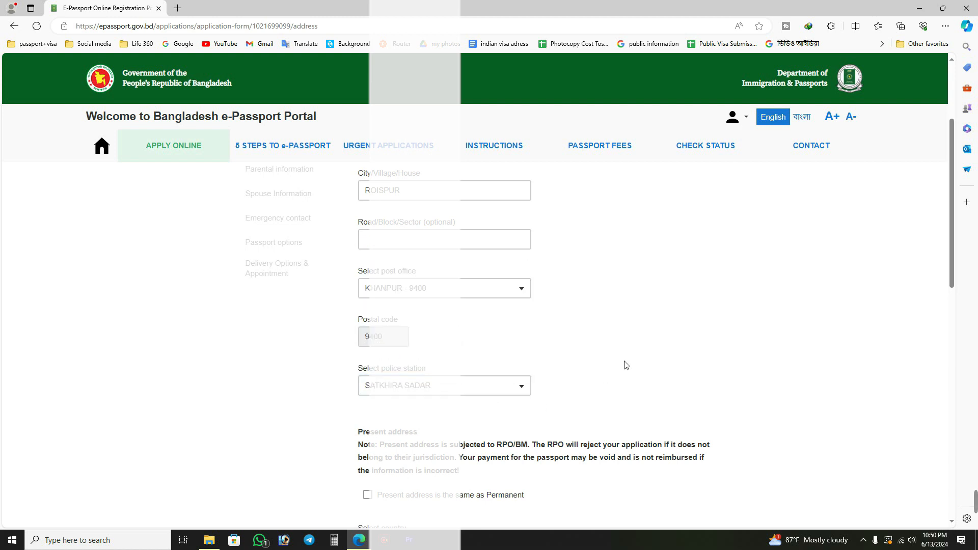
Mark the present address as the same as the permanent one, then save the address section and continue.
{"action": "scroll", "coordinate": [625, 365], "scroll_direction": "down", "scroll_amount": 1}
{"action": "scroll", "coordinate": [411, 452], "scroll_direction": "down", "scroll_amount": 2}
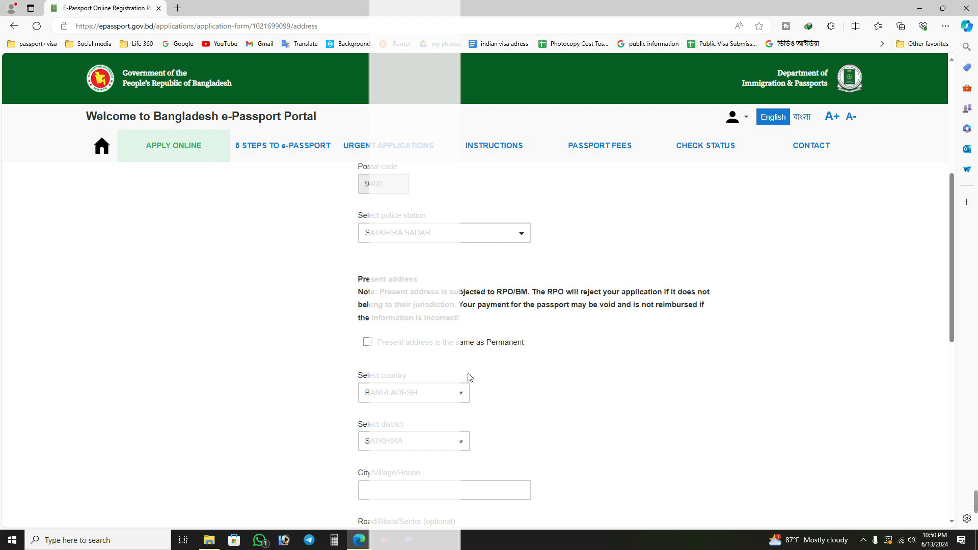
{"action": "left_click", "coordinate": [368, 343]}
{"action": "scroll", "coordinate": [542, 407], "scroll_direction": "down", "scroll_amount": 3}
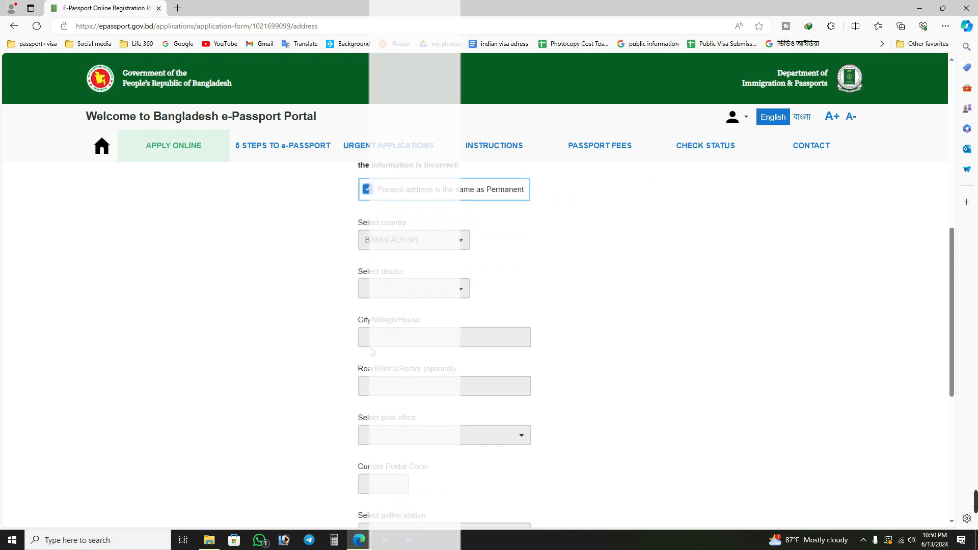
{"action": "scroll", "coordinate": [342, 348], "scroll_direction": "down", "scroll_amount": 2}
{"action": "scroll", "coordinate": [164, 323], "scroll_direction": "down", "scroll_amount": 4}
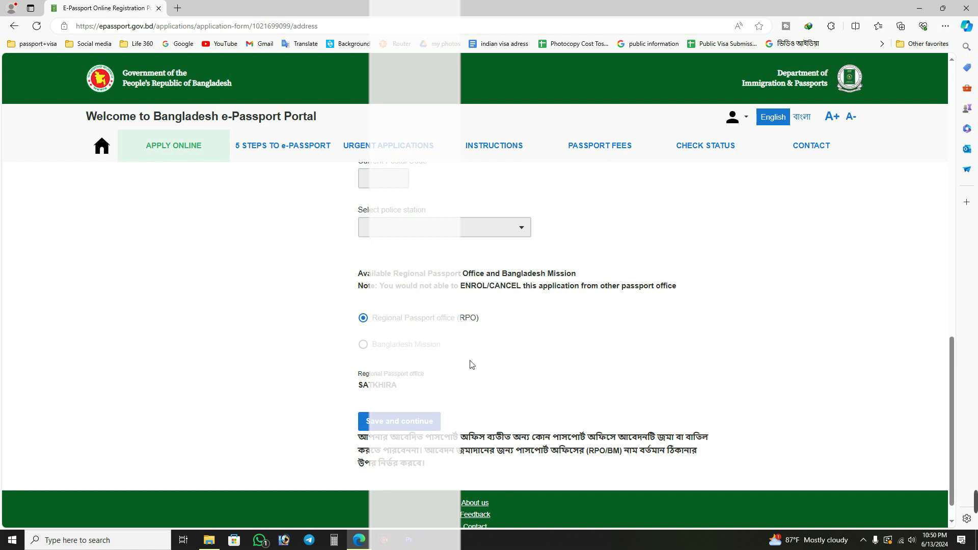
{"action": "left_click", "coordinate": [416, 424]}
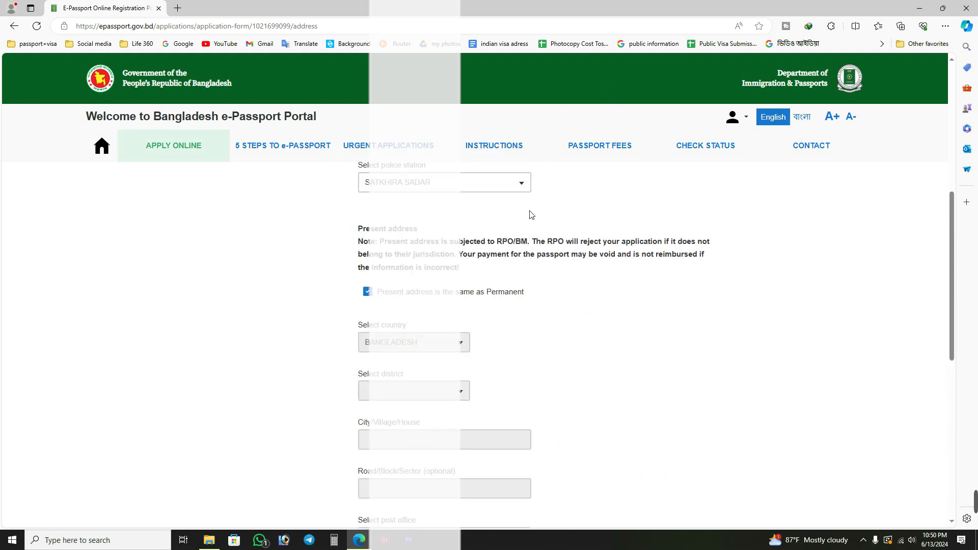
{"action": "scroll", "coordinate": [531, 215], "scroll_direction": "up", "scroll_amount": 2}
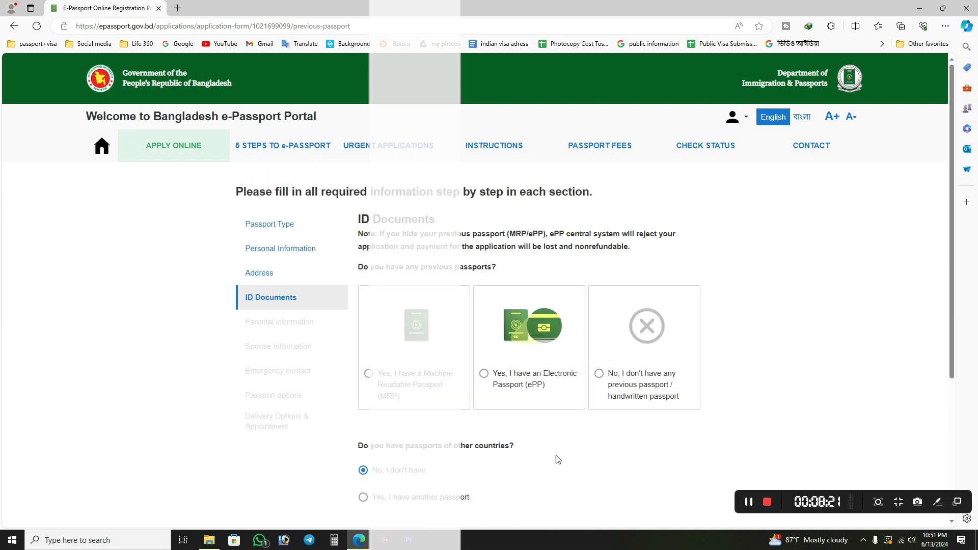
Choose the Machine Readable Passport (MRP) option for previous passports and look through the reissue reasons.
{"action": "scroll", "coordinate": [510, 327], "scroll_direction": "down", "scroll_amount": 1}
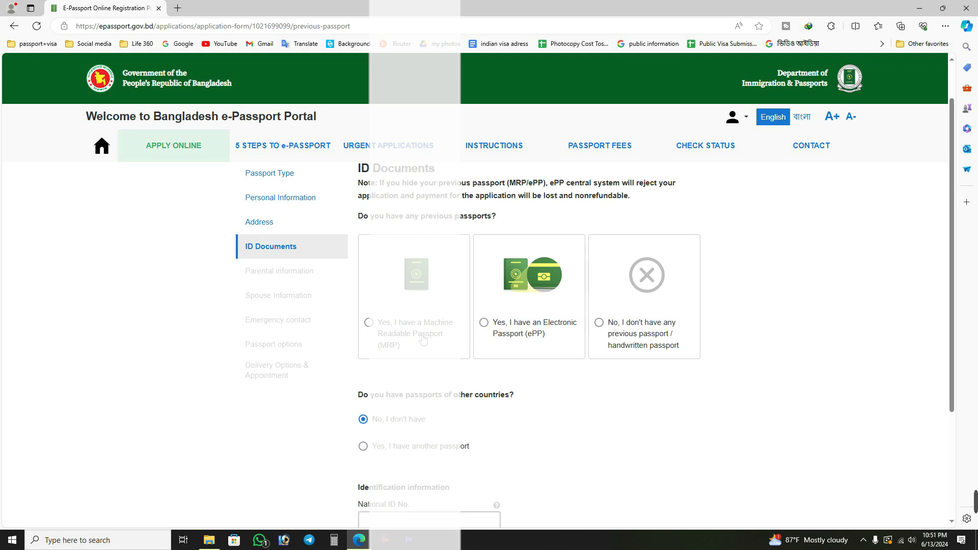
{"action": "left_click", "coordinate": [369, 322]}
{"action": "left_click", "coordinate": [466, 413]}
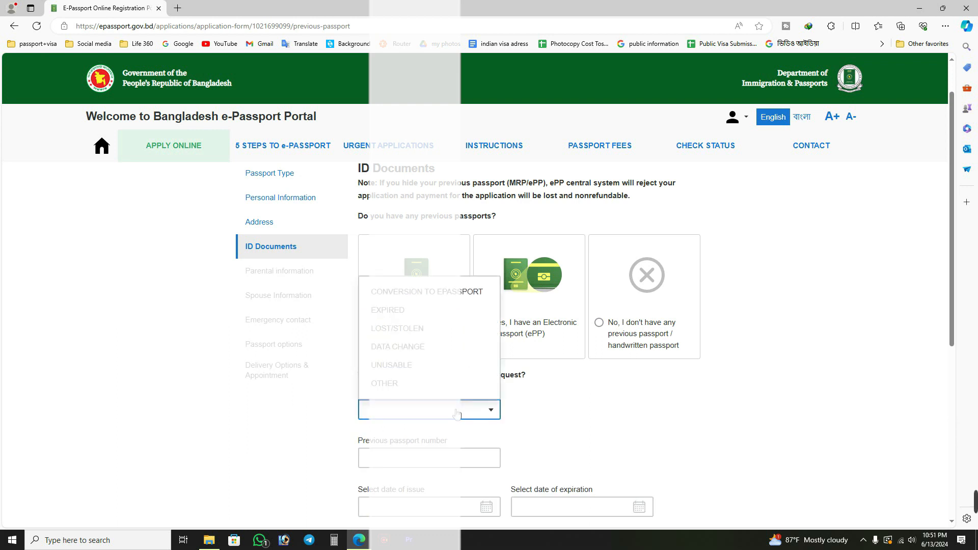
{"action": "left_click", "coordinate": [274, 393]}
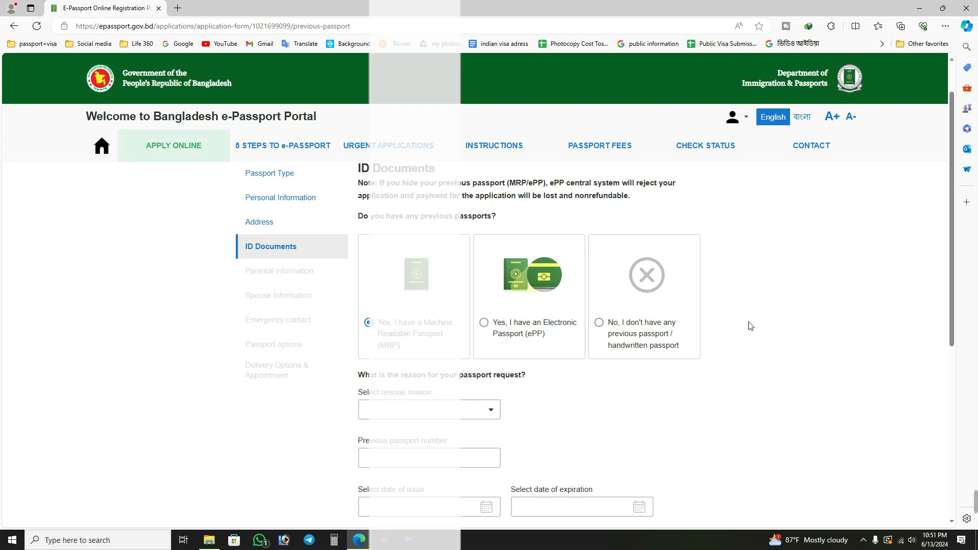
Declare that the applicant has no previous or handwritten passport, keeping "No, I don't have" for passports of other countries.
{"action": "left_click", "coordinate": [600, 323]}
{"action": "scroll", "coordinate": [723, 334], "scroll_direction": "down", "scroll_amount": 1}
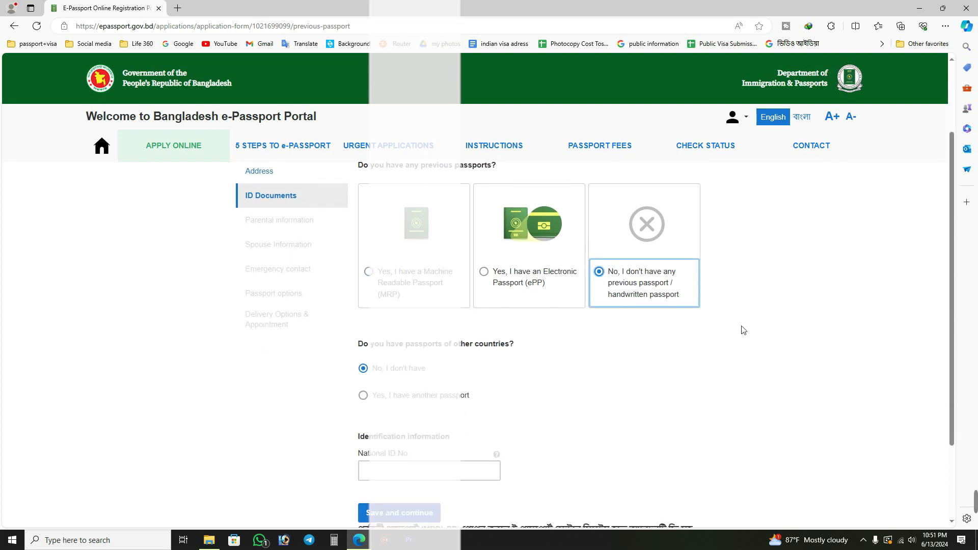
{"action": "scroll", "coordinate": [550, 313], "scroll_direction": "down", "scroll_amount": 1}
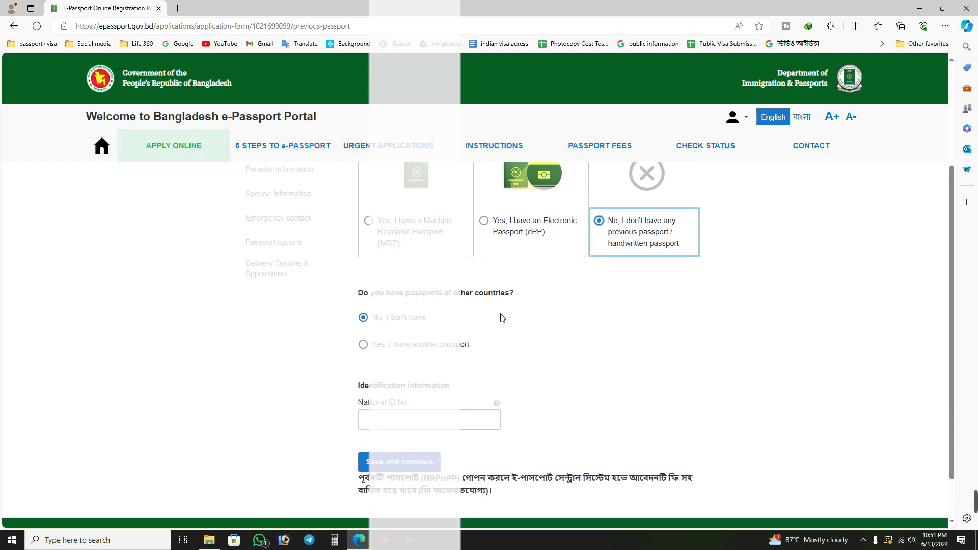
{"action": "scroll", "coordinate": [550, 312], "scroll_direction": "down", "scroll_amount": 1}
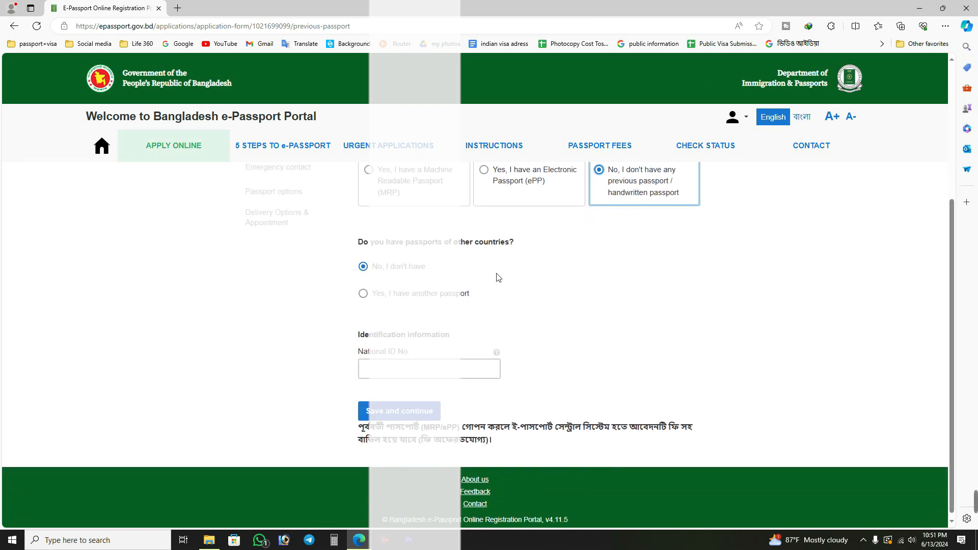
Enter the applicant's National ID number in the identification information and retype its last digit.
{"action": "left_click", "coordinate": [436, 369]}
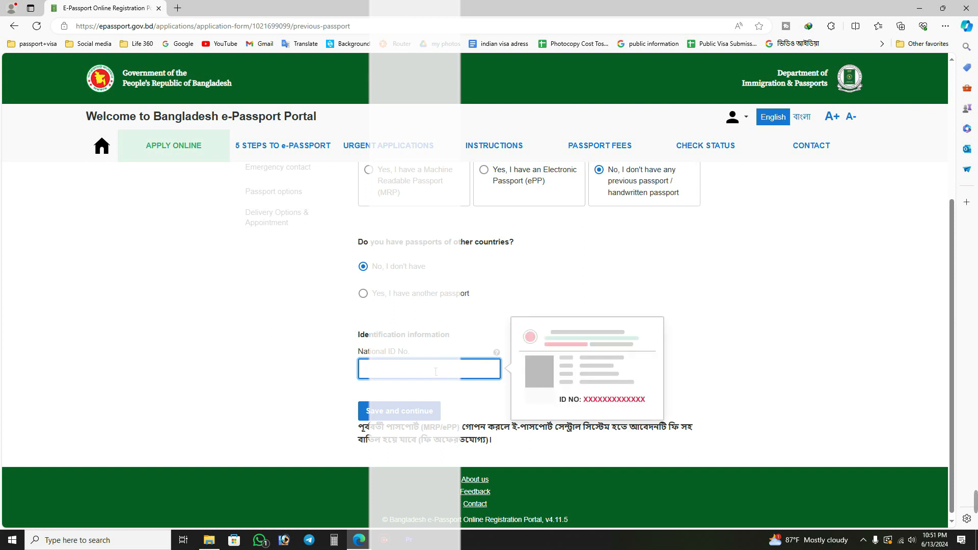
{"action": "left_click", "coordinate": [247, 373]}
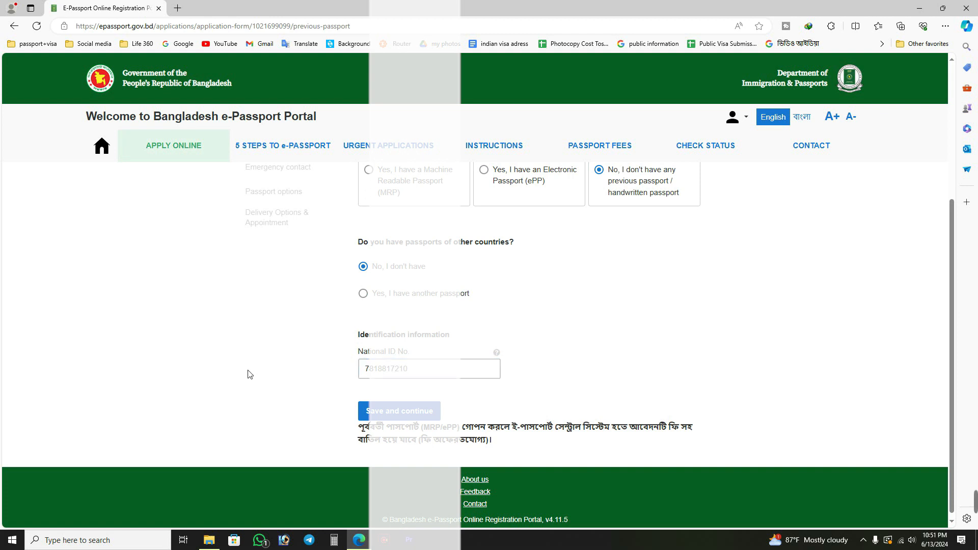
{"action": "left_click", "coordinate": [465, 372]}
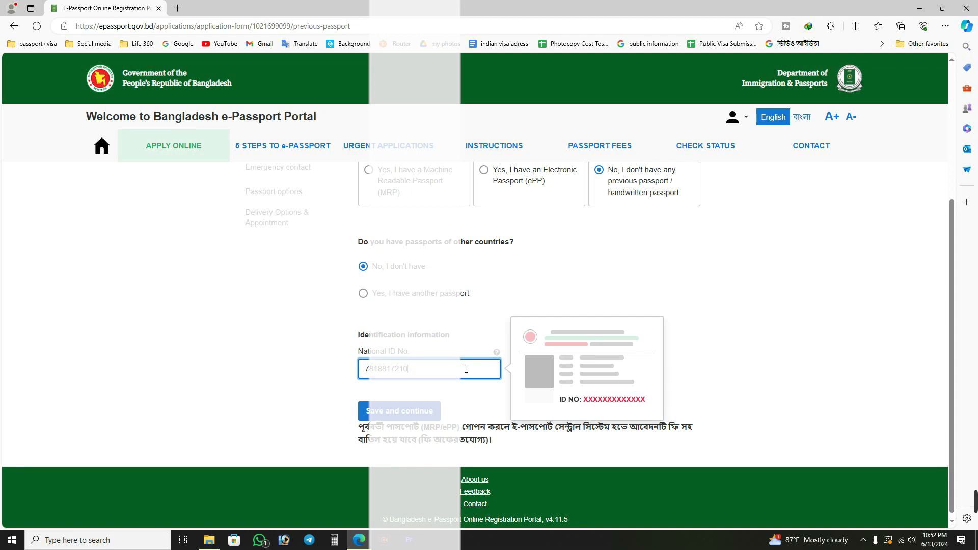
{"action": "left_click", "coordinate": [280, 369]}
{"action": "left_click", "coordinate": [440, 374]}
{"action": "left_click", "coordinate": [202, 400]}
{"action": "left_click", "coordinate": [433, 378]}
{"action": "key", "text": "BackSpace"}
{"action": "type", "text": "0"}
{"action": "left_click", "coordinate": [271, 329]}
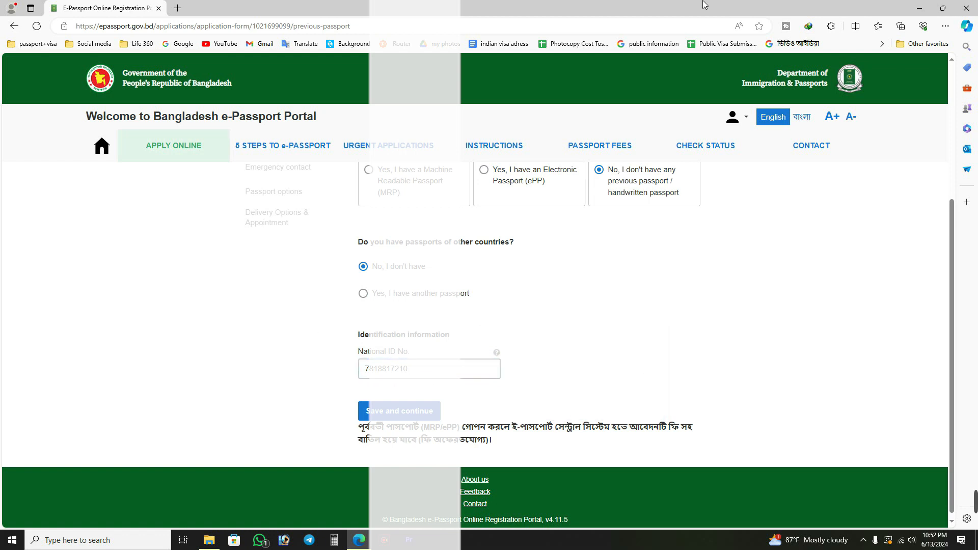
Save the ID documents section and continue to the parental information.
{"action": "scroll", "coordinate": [570, 193], "scroll_direction": "down", "scroll_amount": 1}
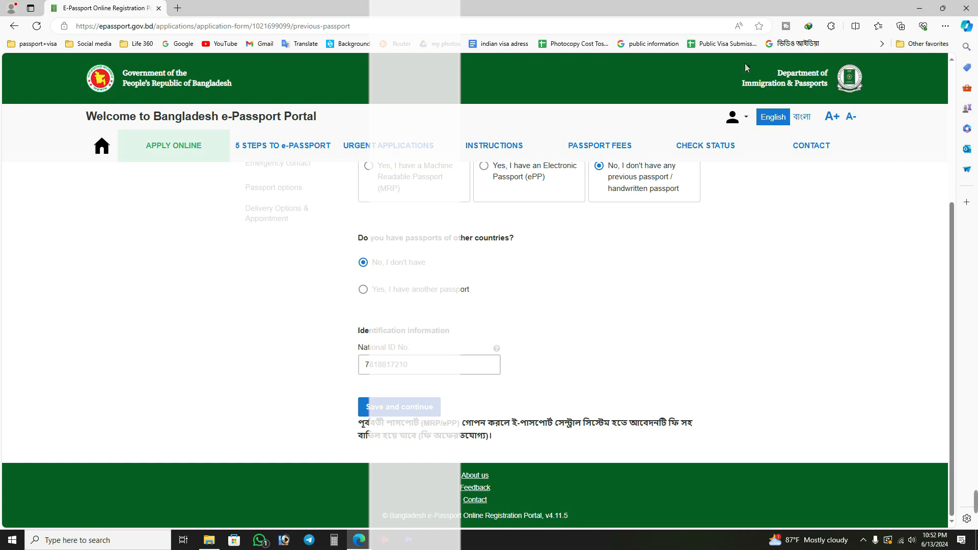
{"action": "left_click", "coordinate": [427, 365]}
{"action": "left_click", "coordinate": [747, 312]}
{"action": "left_click", "coordinate": [401, 412]}
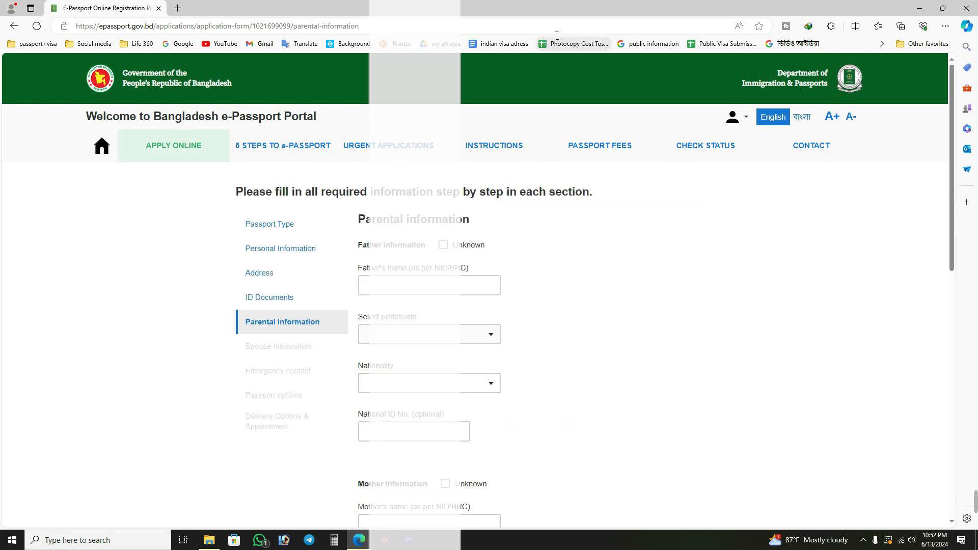
Enter the father's full name as per NID/BRC in the parental information.
{"action": "mouse_move", "coordinate": [977, 493]}
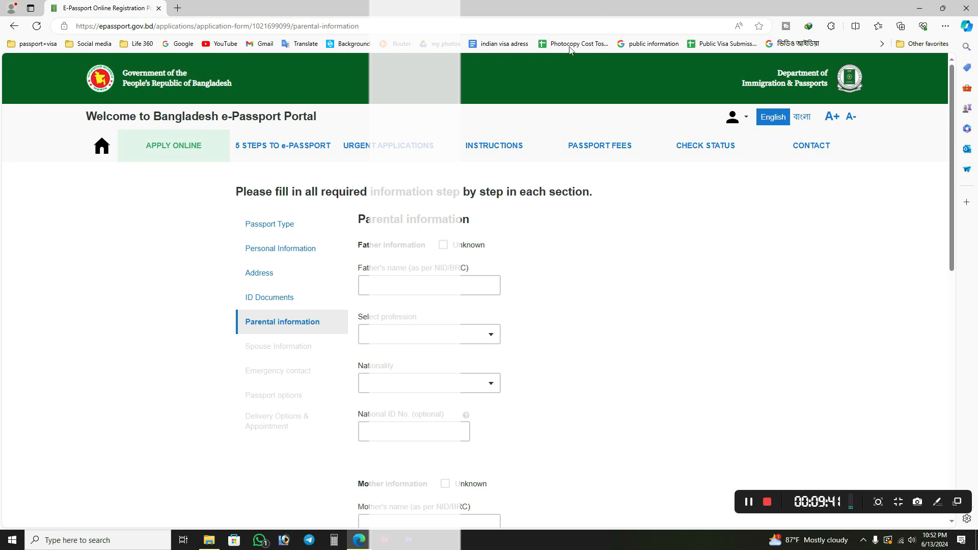
{"action": "left_click", "coordinate": [416, 282]}
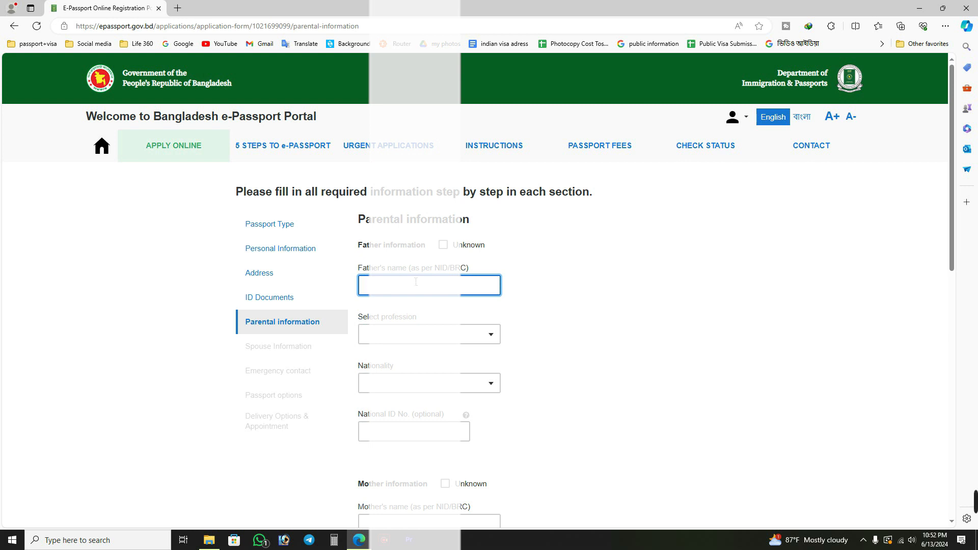
Set the father's profession to FARMER.
{"action": "left_click", "coordinate": [416, 335]}
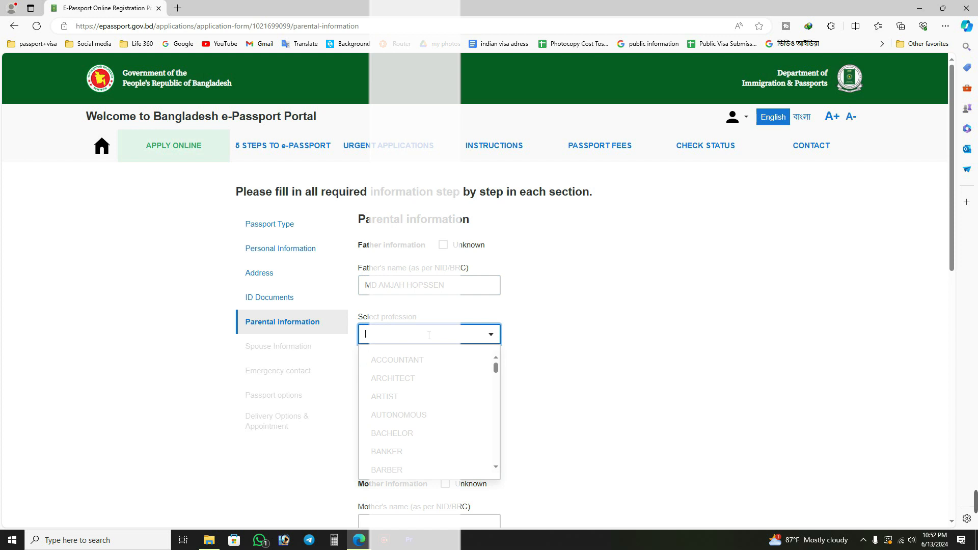
{"action": "left_click", "coordinate": [429, 335]}
{"action": "left_click", "coordinate": [430, 343]}
{"action": "type", "text": "F"}
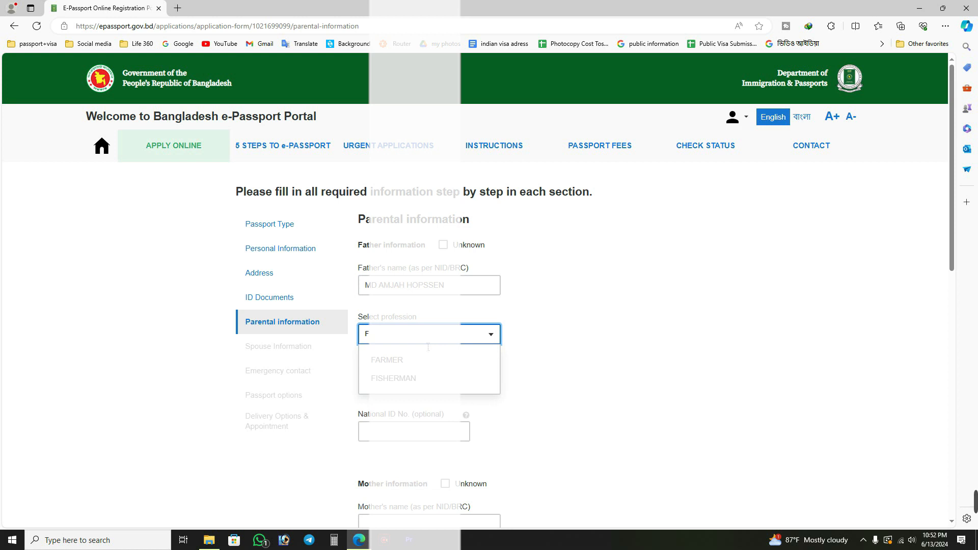
{"action": "left_click", "coordinate": [394, 360]}
Set the father's nationality to BANGLADESHI.
{"action": "scroll", "coordinate": [530, 390], "scroll_direction": "down", "scroll_amount": 1}
{"action": "left_click", "coordinate": [393, 336]}
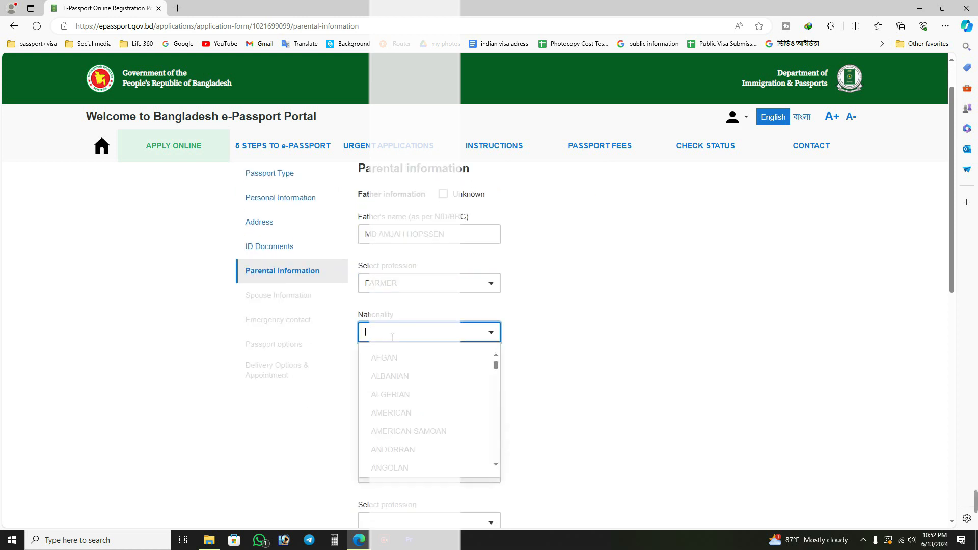
{"action": "type", "text": "N"}
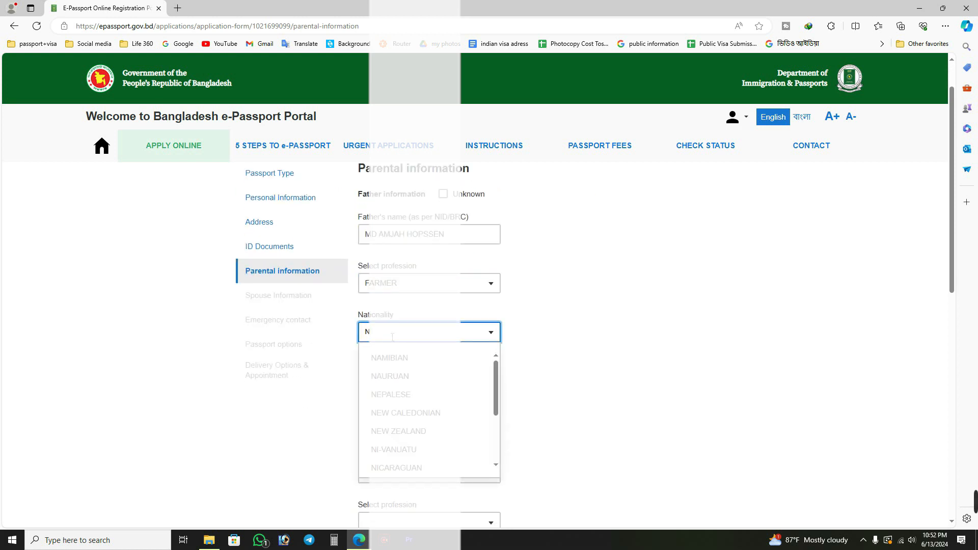
{"action": "key", "text": "BackSpace"}
{"action": "type", "text": "BAN"}
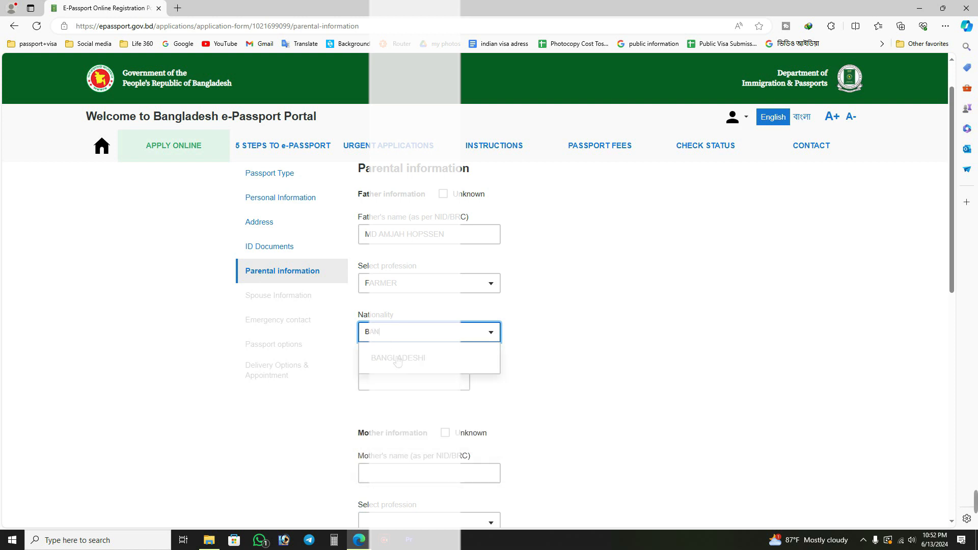
{"action": "left_click", "coordinate": [397, 362]}
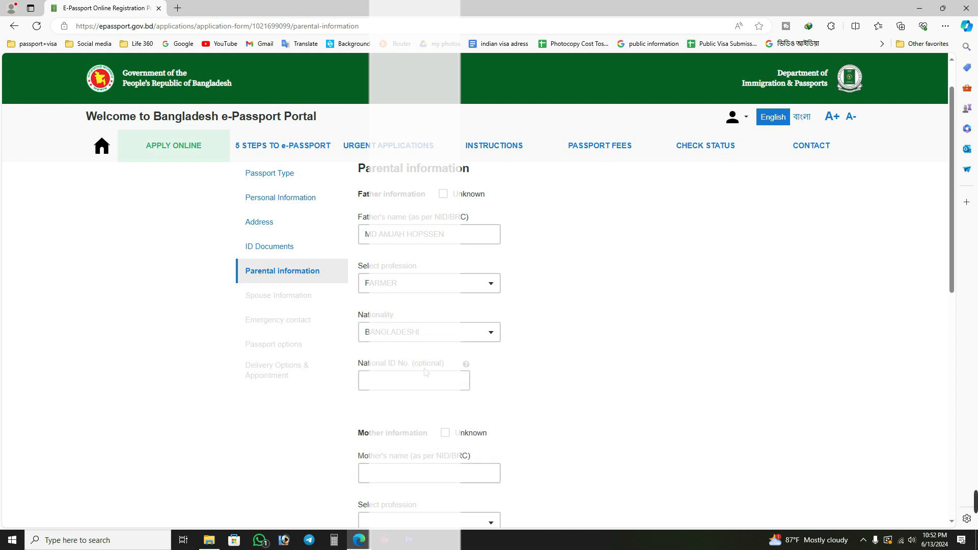
Leave the father's optional National ID number blank and enter the mother's full name as per NID/BRC.
{"action": "scroll", "coordinate": [489, 353], "scroll_direction": "down", "scroll_amount": 3}
{"action": "left_click", "coordinate": [401, 324]}
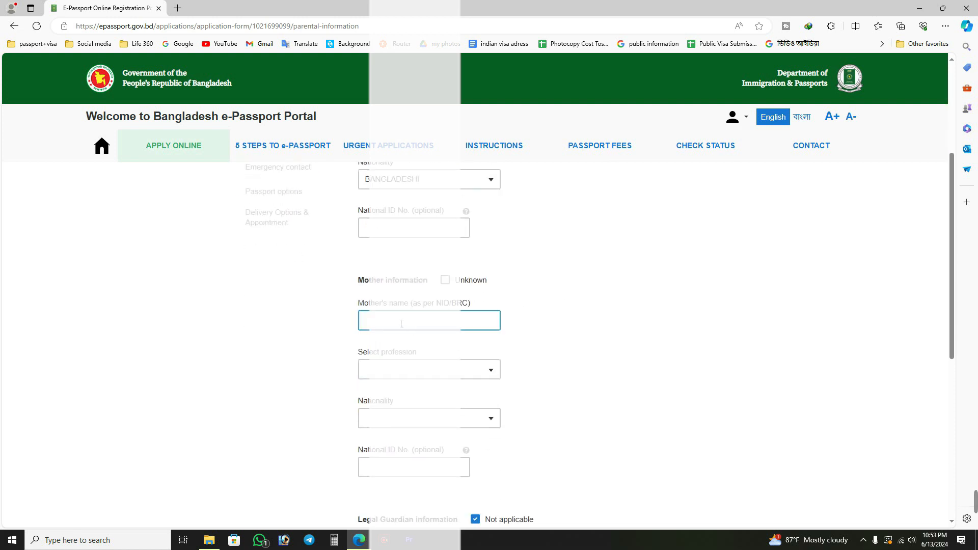
{"action": "left_click", "coordinate": [634, 295]}
{"action": "scroll", "coordinate": [327, 236], "scroll_direction": "up", "scroll_amount": 1}
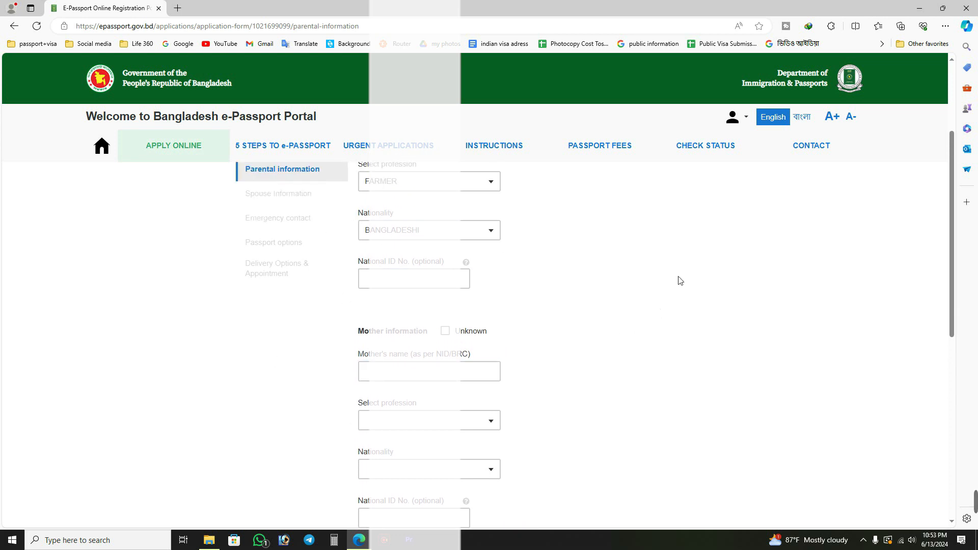
{"action": "left_click", "coordinate": [424, 278]}
{"action": "left_click", "coordinate": [751, 314]}
{"action": "scroll", "coordinate": [541, 312], "scroll_direction": "down", "scroll_amount": 1}
{"action": "left_click", "coordinate": [403, 326]}
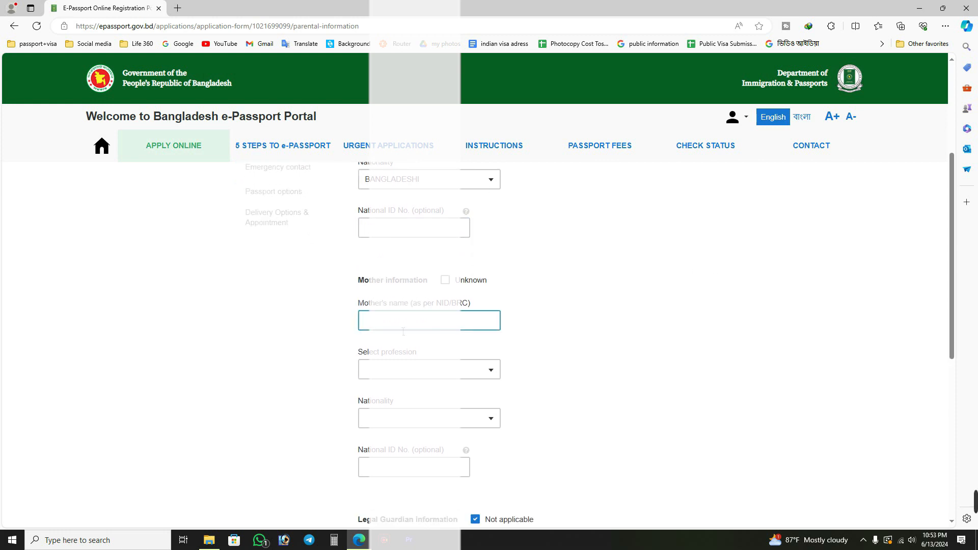
{"action": "left_click", "coordinate": [670, 330]}
{"action": "left_click", "coordinate": [490, 324]}
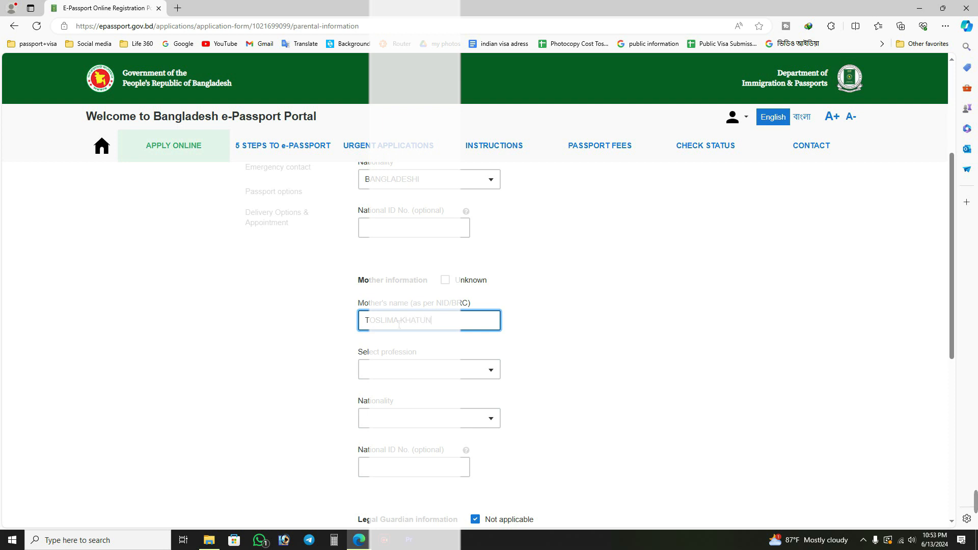
Set the mother's profession to HOUSE WIFE in the parental information.
{"action": "left_click", "coordinate": [432, 370]}
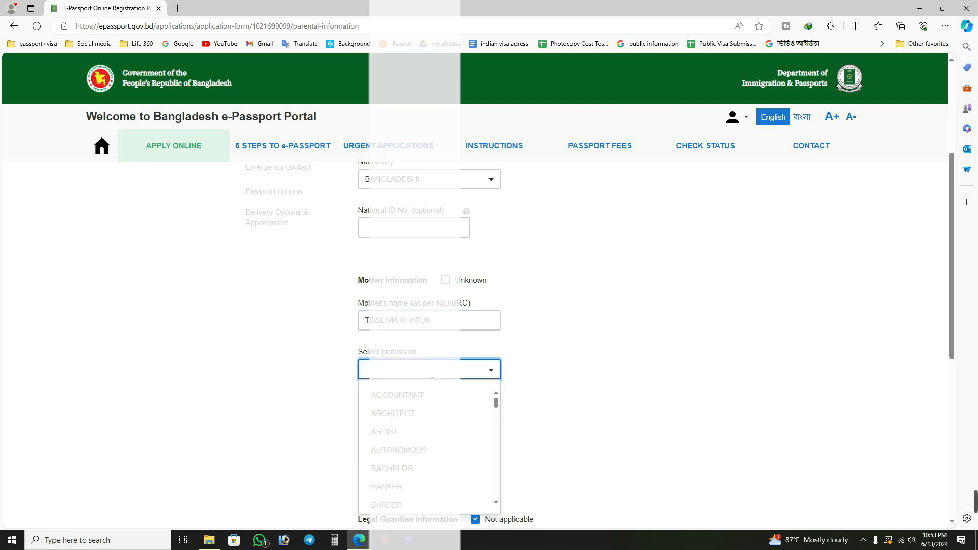
{"action": "type", "text": "h"}
{"action": "left_click", "coordinate": [422, 401]}
{"action": "left_click", "coordinate": [682, 369]}
Set the mother's nationality to BANGLADESHI, then save the parental information with legal guardian left as not applicable.
{"action": "scroll", "coordinate": [682, 369], "scroll_direction": "down", "scroll_amount": 2}
{"action": "left_click", "coordinate": [418, 362]}
{"action": "left_click", "coordinate": [424, 323]}
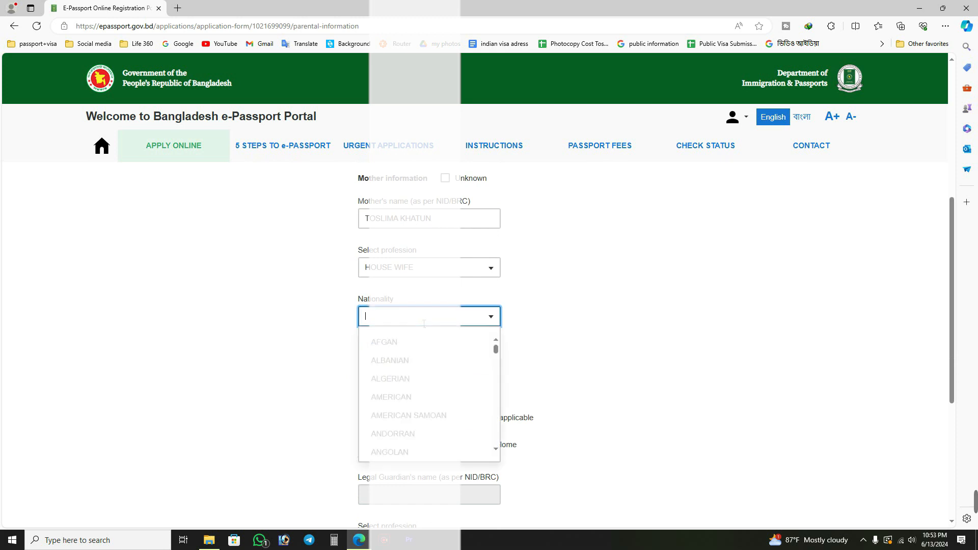
{"action": "type", "text": "bang"}
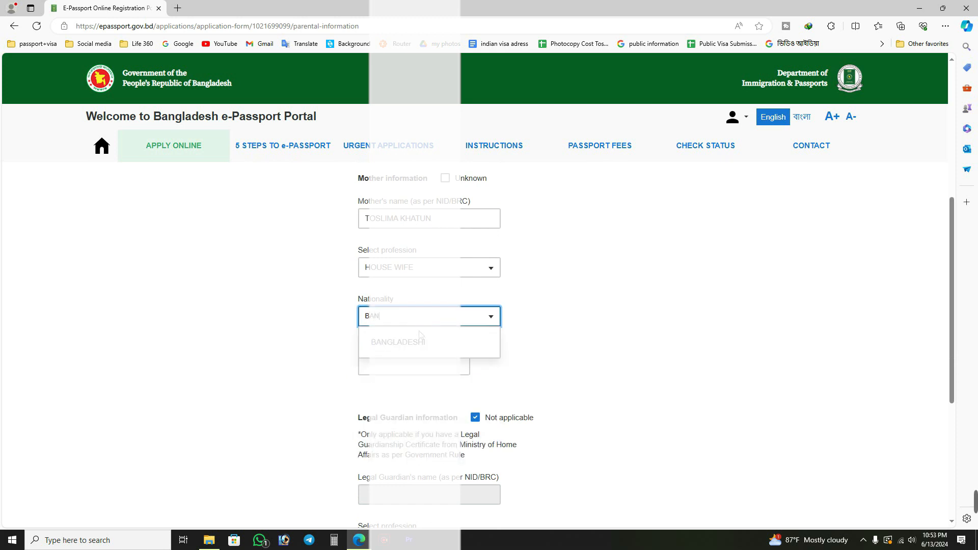
{"action": "left_click", "coordinate": [421, 349]}
{"action": "scroll", "coordinate": [504, 406], "scroll_direction": "down", "scroll_amount": 5}
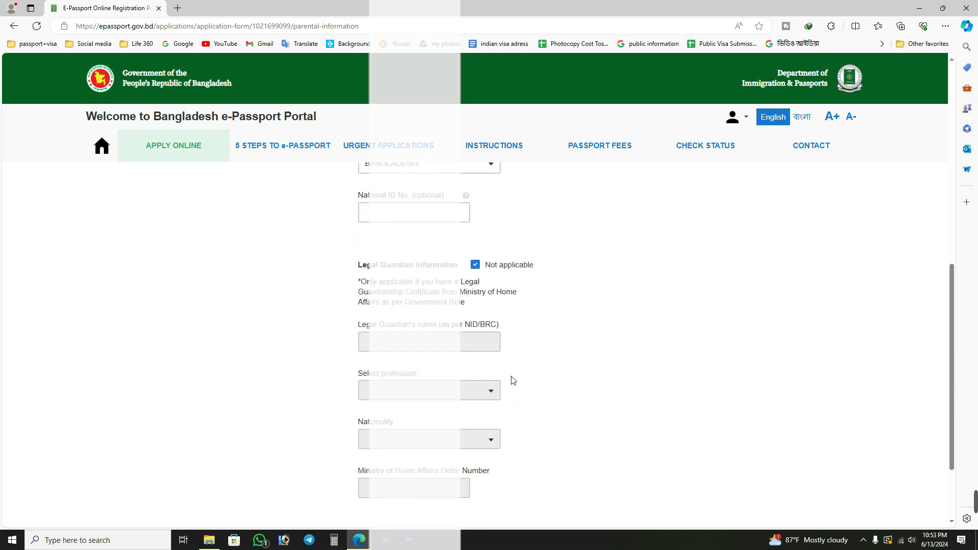
{"action": "left_click", "coordinate": [388, 441]}
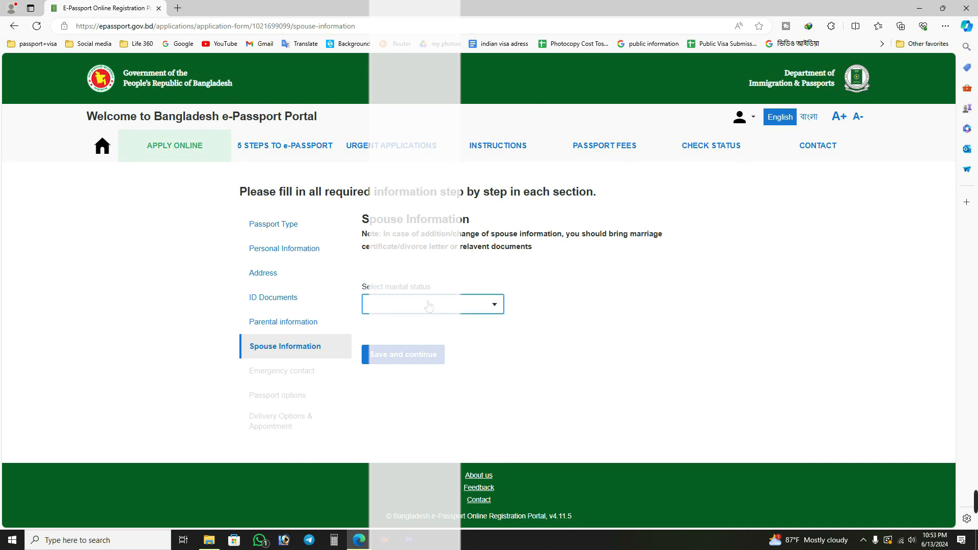
Set the marital status to MARRIED and enter the spouse's name as per NID/BRC.
{"action": "left_click", "coordinate": [429, 306]}
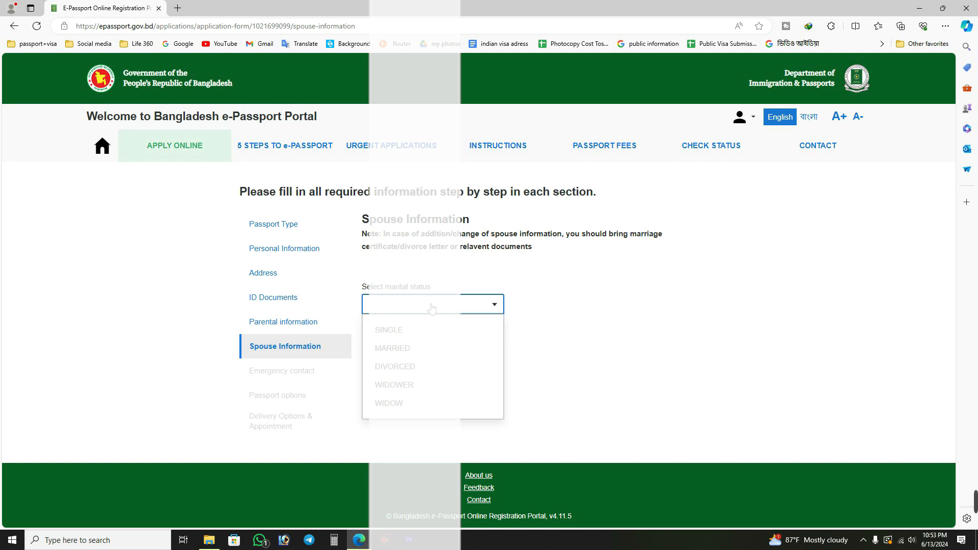
{"action": "left_click", "coordinate": [433, 349]}
{"action": "scroll", "coordinate": [570, 421], "scroll_direction": "down", "scroll_amount": 2}
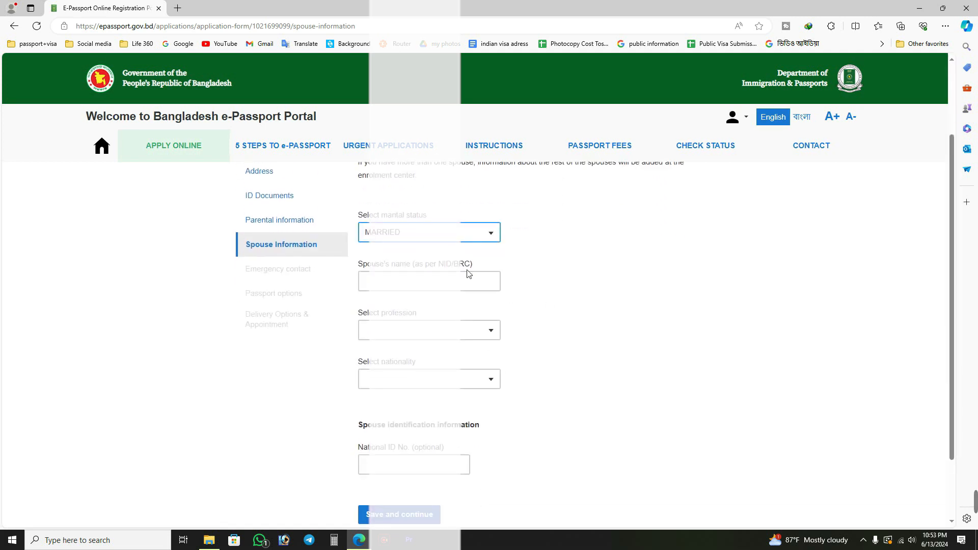
{"action": "left_click", "coordinate": [405, 283]}
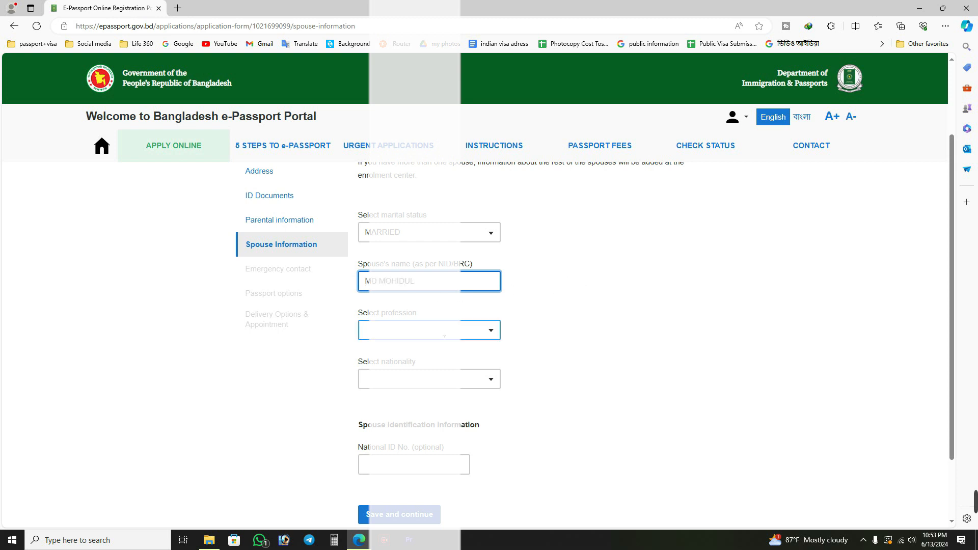
Set the spouse's profession to PRIVATE SERVICE.
{"action": "left_click", "coordinate": [441, 324]}
{"action": "type", "text": "P"}
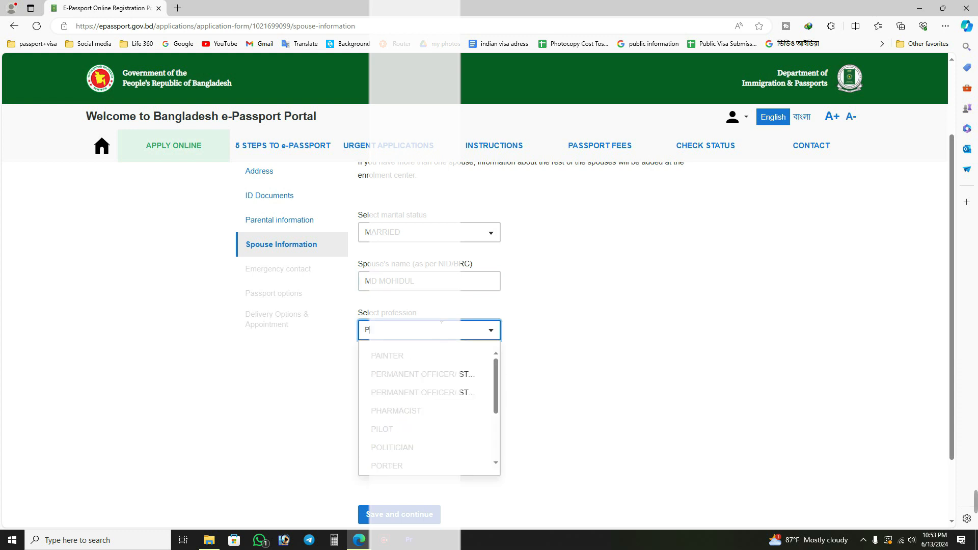
{"action": "type", "text": "R"}
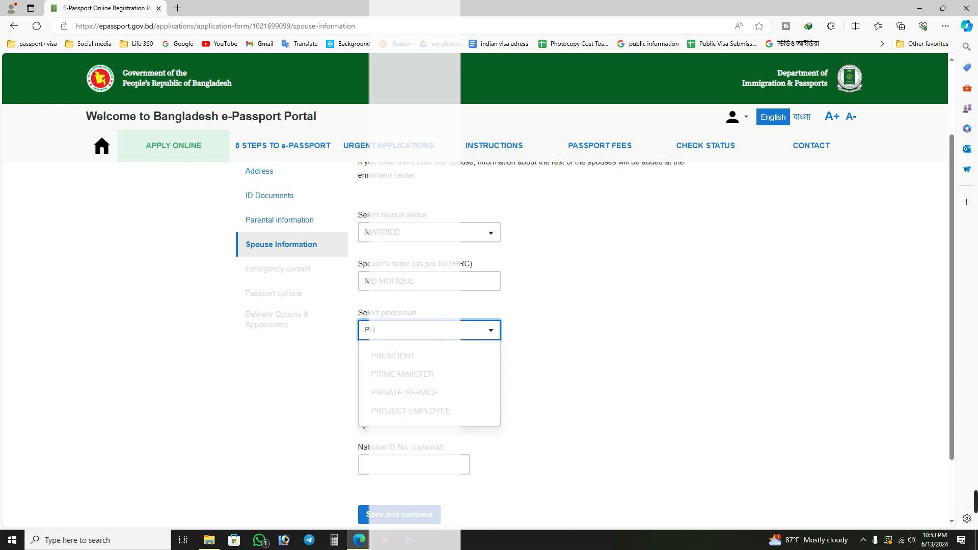
{"action": "left_click", "coordinate": [428, 393]}
Set the spouse's nationality to BANGLADESHI.
{"action": "scroll", "coordinate": [418, 356], "scroll_direction": "down", "scroll_amount": 1}
{"action": "left_click", "coordinate": [412, 332]}
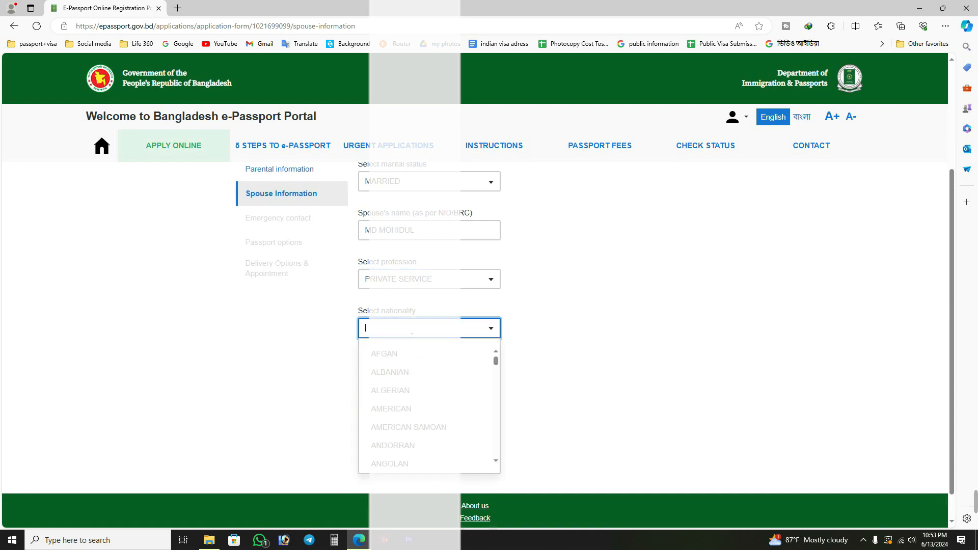
{"action": "type", "text": "BAN"}
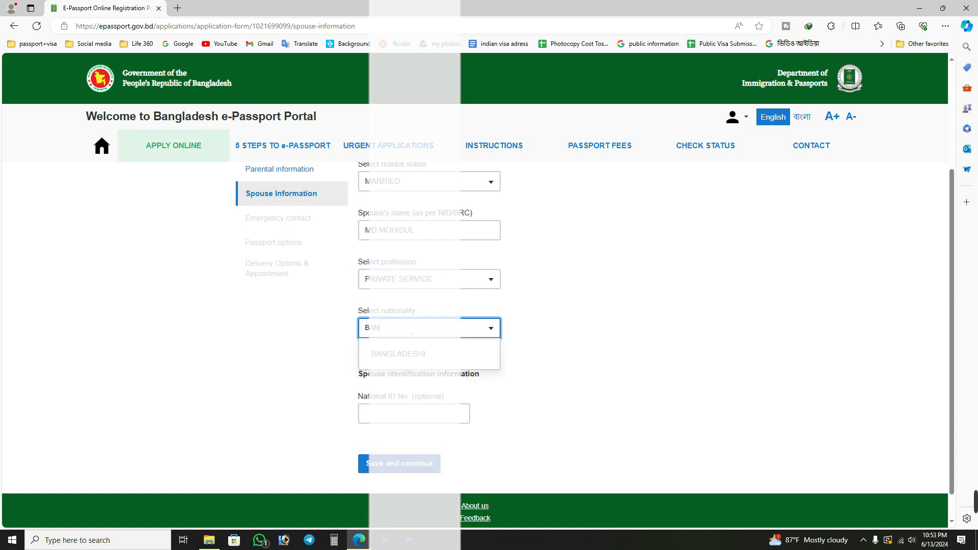
{"action": "left_click", "coordinate": [408, 354]}
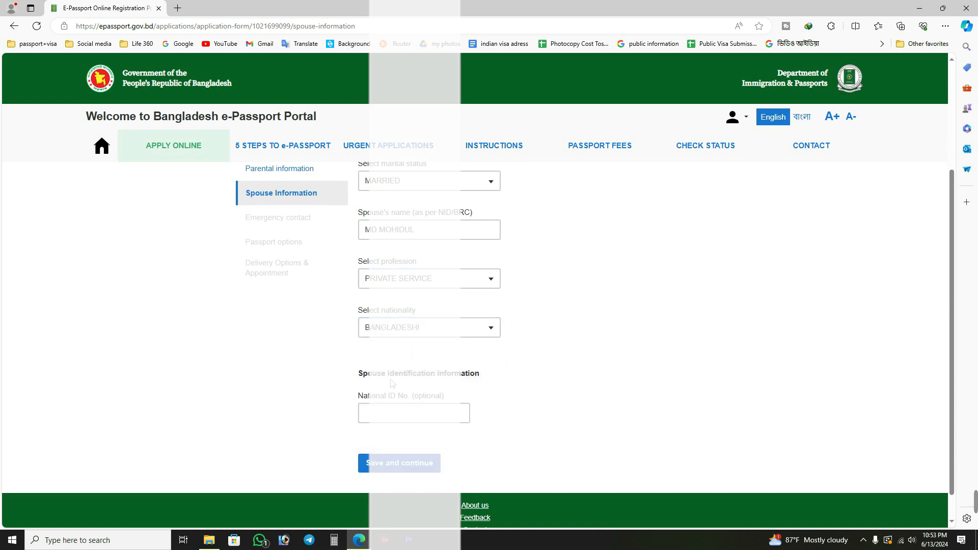
Leave the spouse's optional National ID number blank and save the spouse information to continue to the emergency contact section.
{"action": "scroll", "coordinate": [401, 455], "scroll_direction": "down", "scroll_amount": 1}
{"action": "left_click", "coordinate": [422, 375]}
{"action": "key", "text": "Tab"}
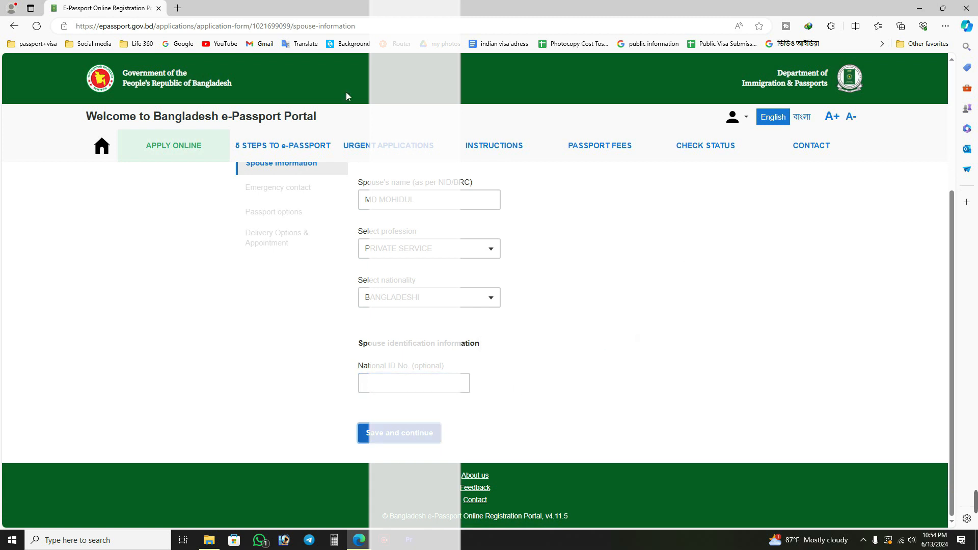
{"action": "key", "text": "Return"}
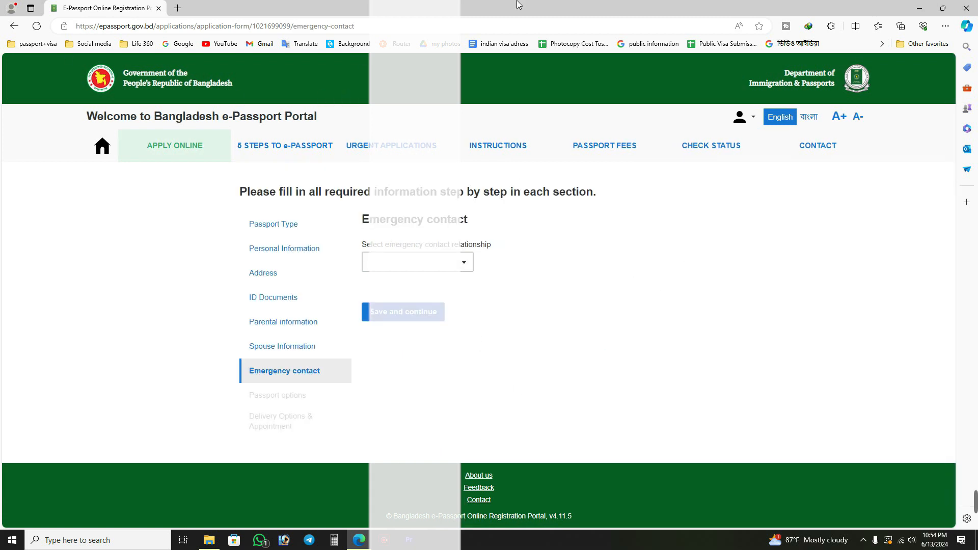
Set the emergency contact relationship to SPOUSE.
{"action": "left_click_drag", "start_coordinate": [370, 223], "coordinate": [472, 225]}
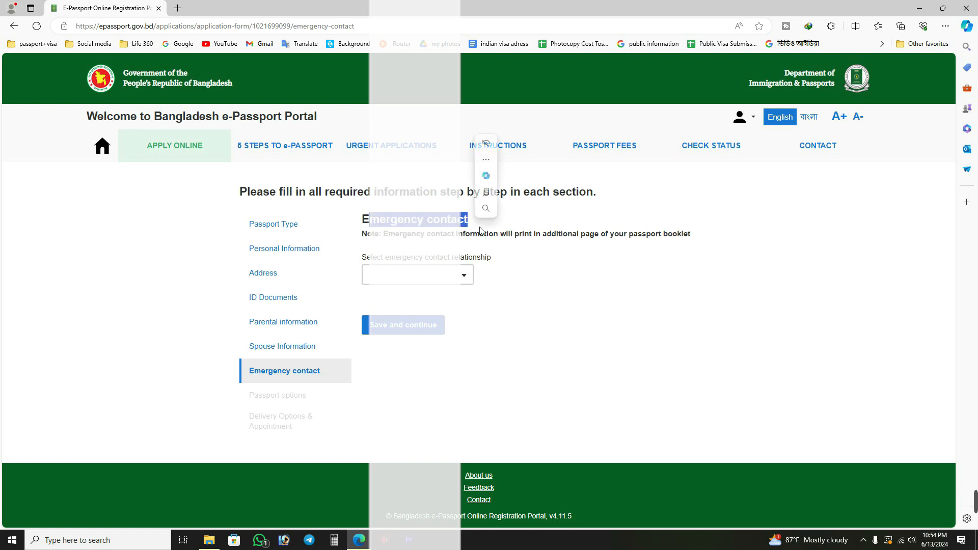
{"action": "left_click", "coordinate": [511, 228]}
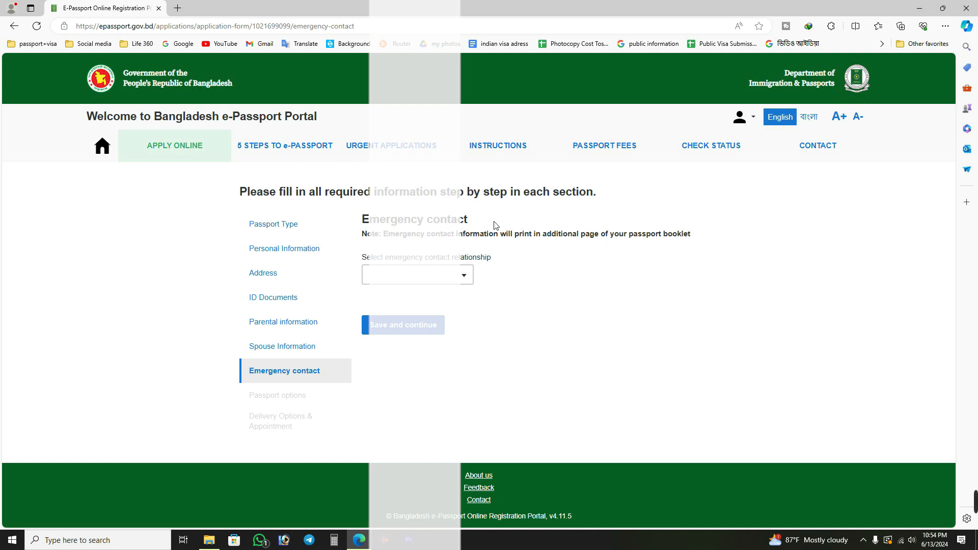
{"action": "left_click", "coordinate": [448, 276]}
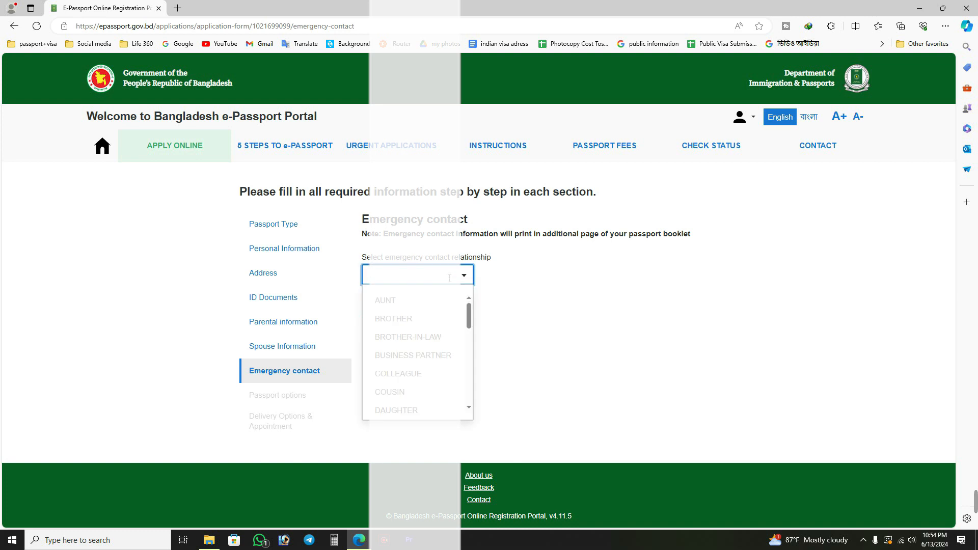
{"action": "type", "text": "S"}
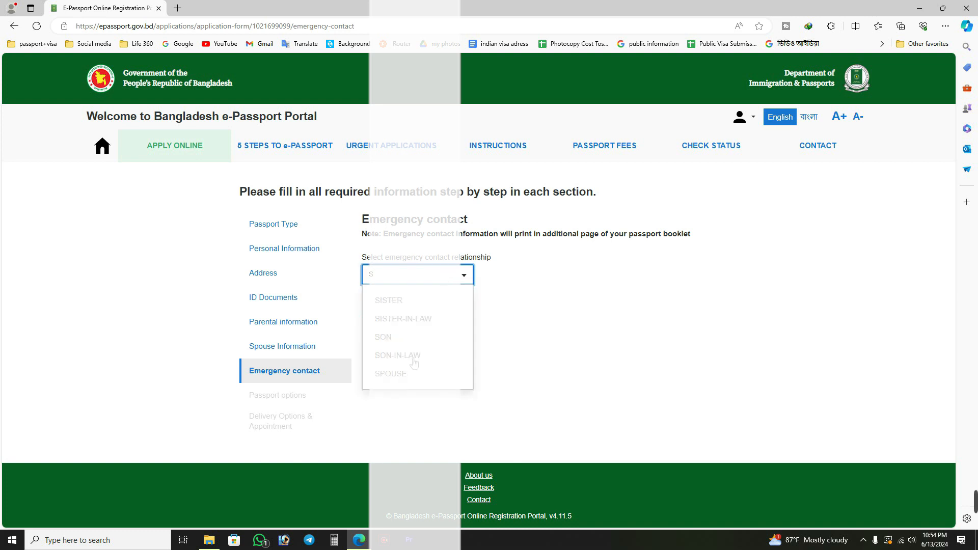
{"action": "left_click", "coordinate": [402, 375]}
Select the district for the emergency contact's address, keeping BANGLADESH as the country.
{"action": "scroll", "coordinate": [635, 278], "scroll_direction": "down", "scroll_amount": 2}
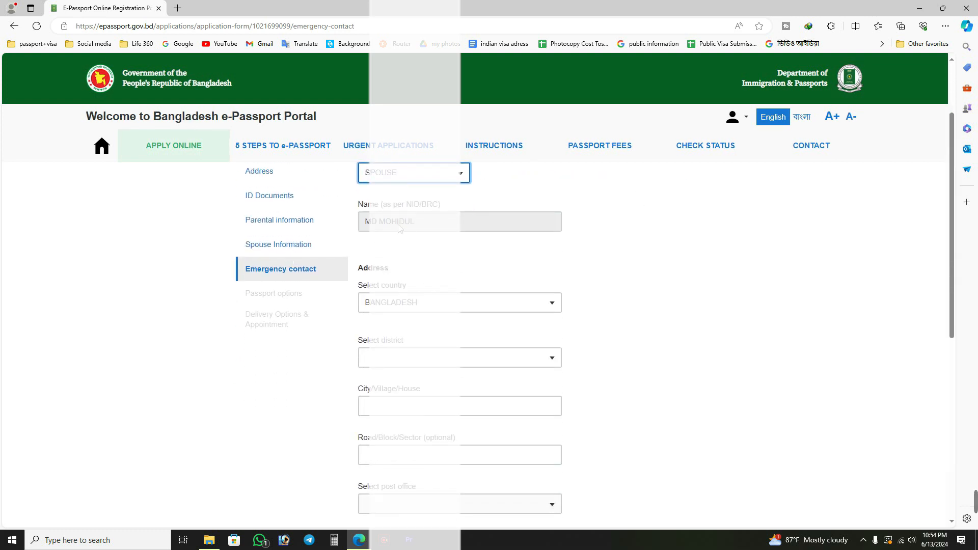
{"action": "scroll", "coordinate": [646, 316], "scroll_direction": "down", "scroll_amount": 1}
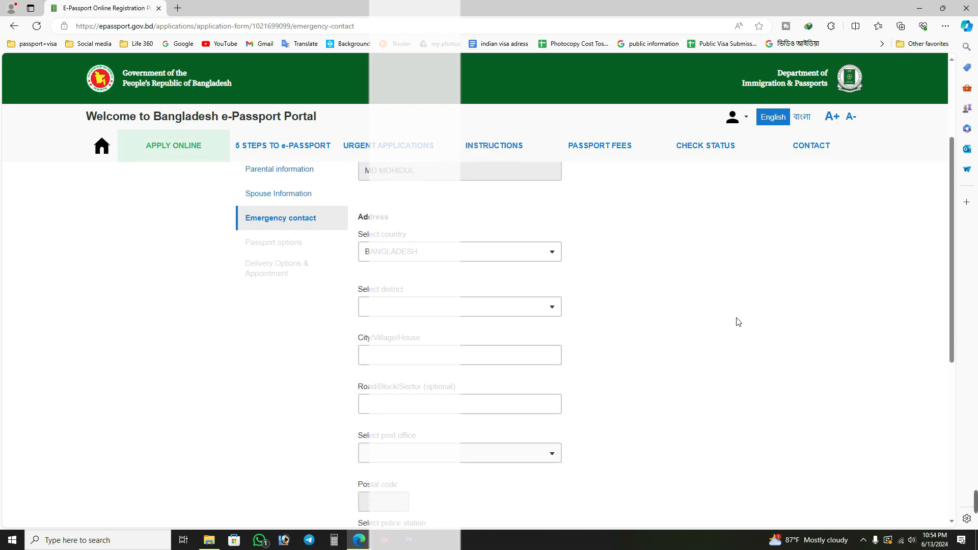
{"action": "left_click", "coordinate": [451, 308]}
{"action": "left_click", "coordinate": [447, 310]}
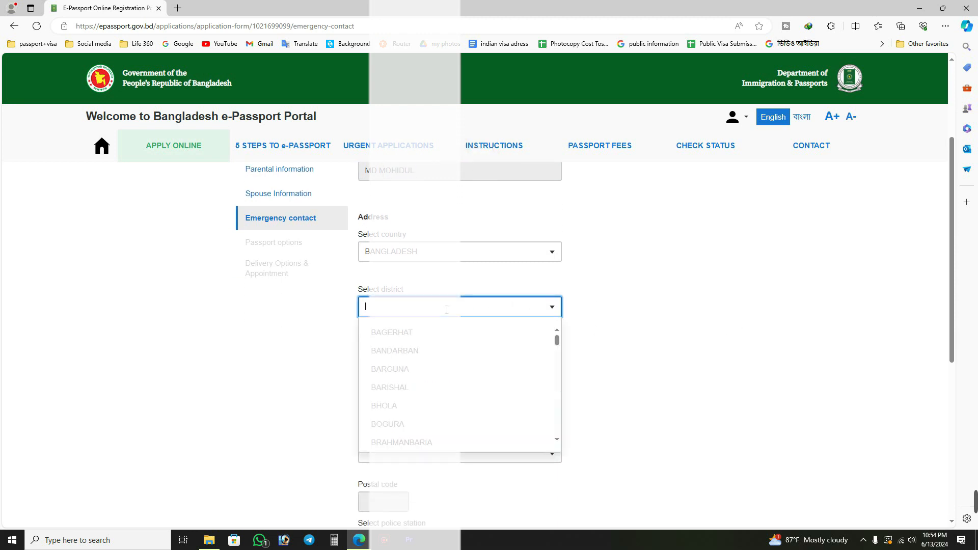
{"action": "type", "text": "SAT"}
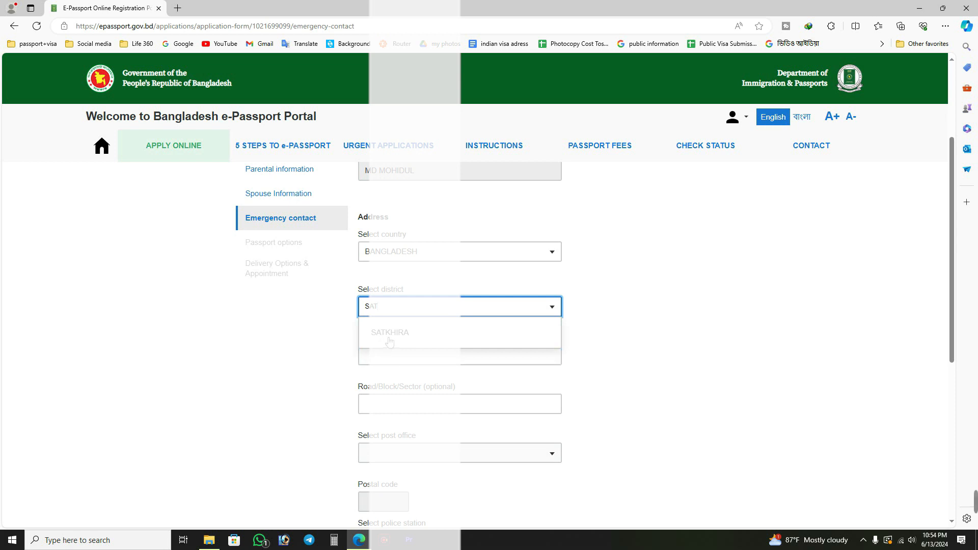
{"action": "left_click", "coordinate": [389, 339]}
Enter the city or village of the emergency contact's address without using the browser's saved personal info.
{"action": "left_click", "coordinate": [494, 354]}
{"action": "left_click", "coordinate": [445, 362]}
{"action": "left_click", "coordinate": [786, 345]}
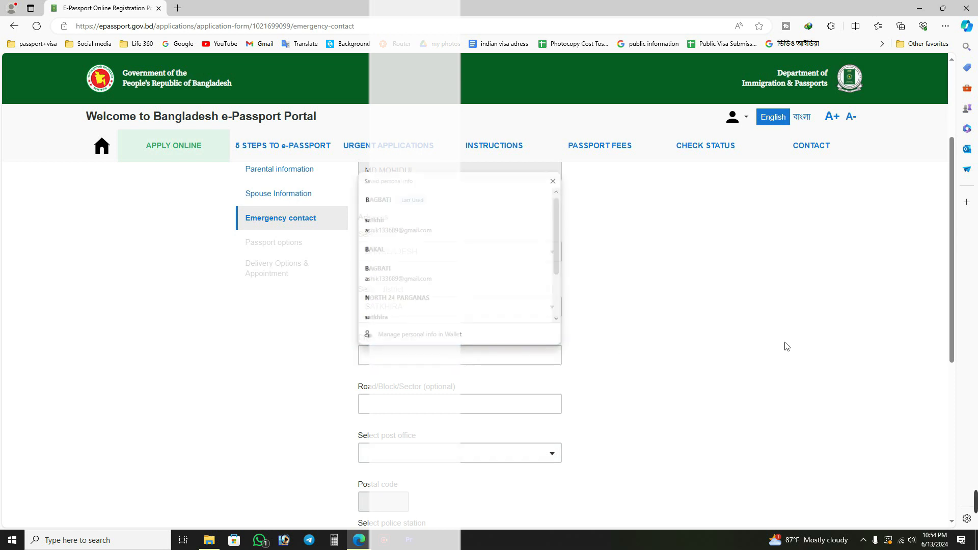
{"action": "left_click", "coordinate": [415, 359]}
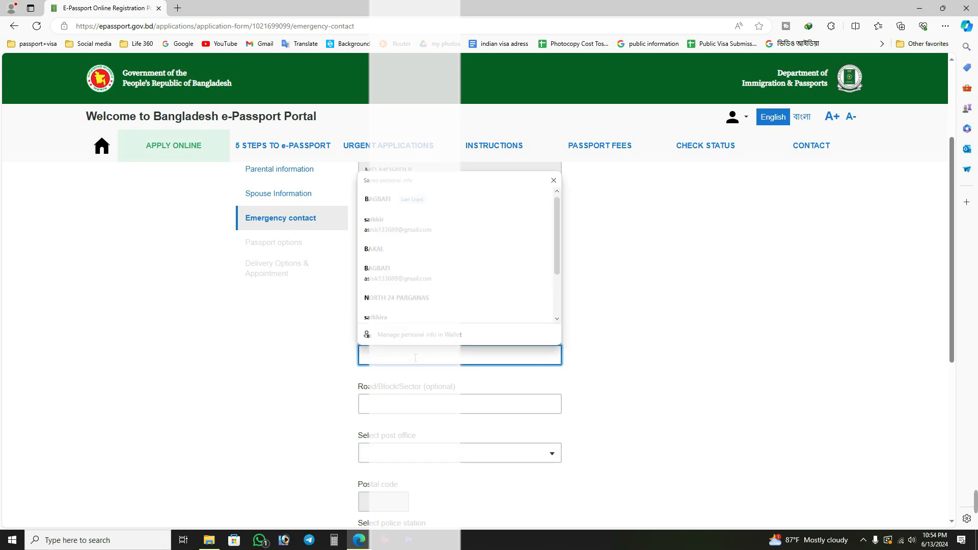
{"action": "type", "text": "ROISPUR"}
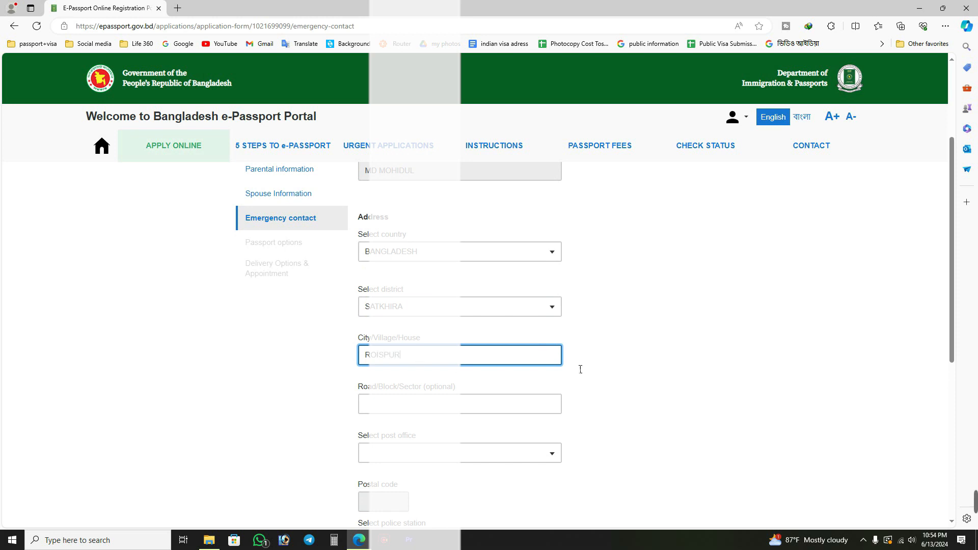
{"action": "key", "text": "Tab"}
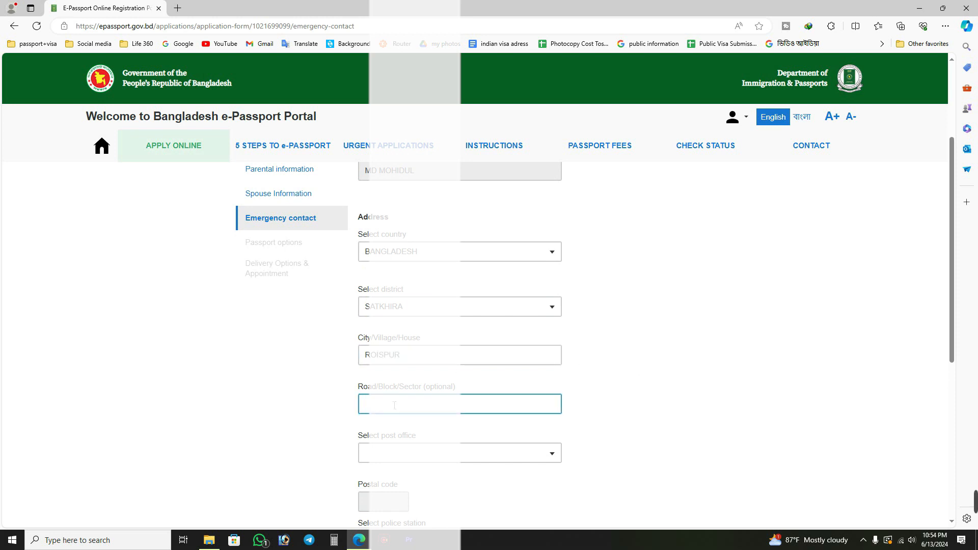
Select the post office and police station for the emergency contact's address, leaving the optional road field blank.
{"action": "left_click", "coordinate": [408, 451]}
{"action": "type", "text": "KHAN"}
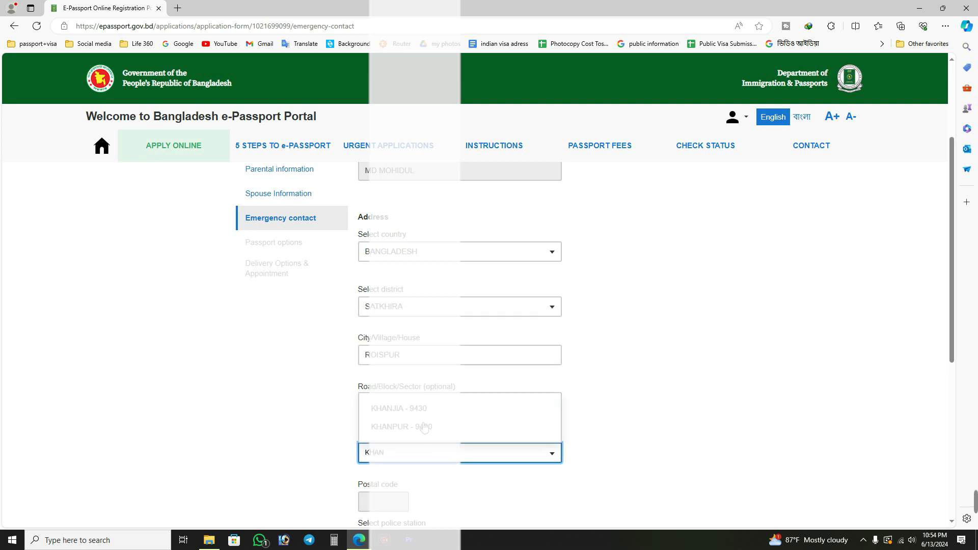
{"action": "left_click", "coordinate": [407, 409]}
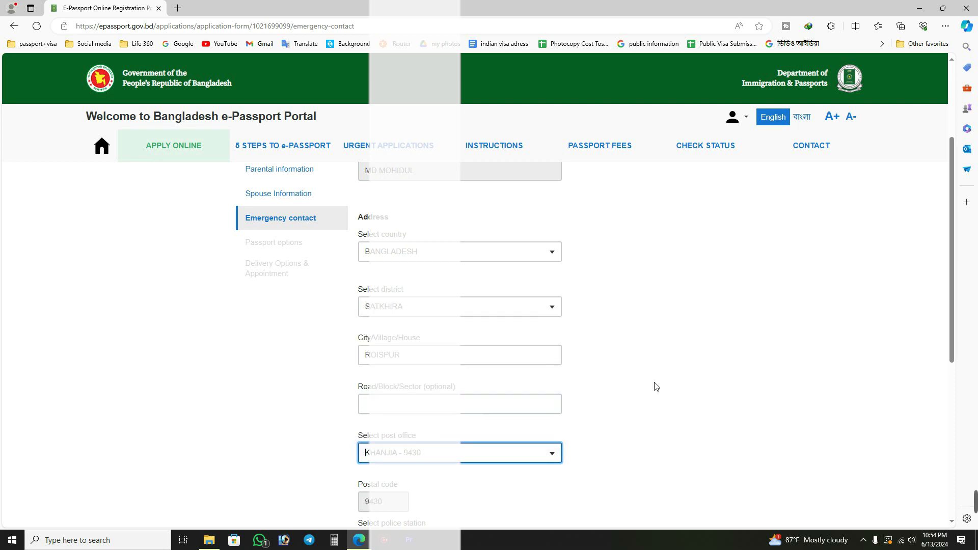
{"action": "scroll", "coordinate": [533, 406], "scroll_direction": "down", "scroll_amount": 4}
{"action": "left_click", "coordinate": [433, 340]}
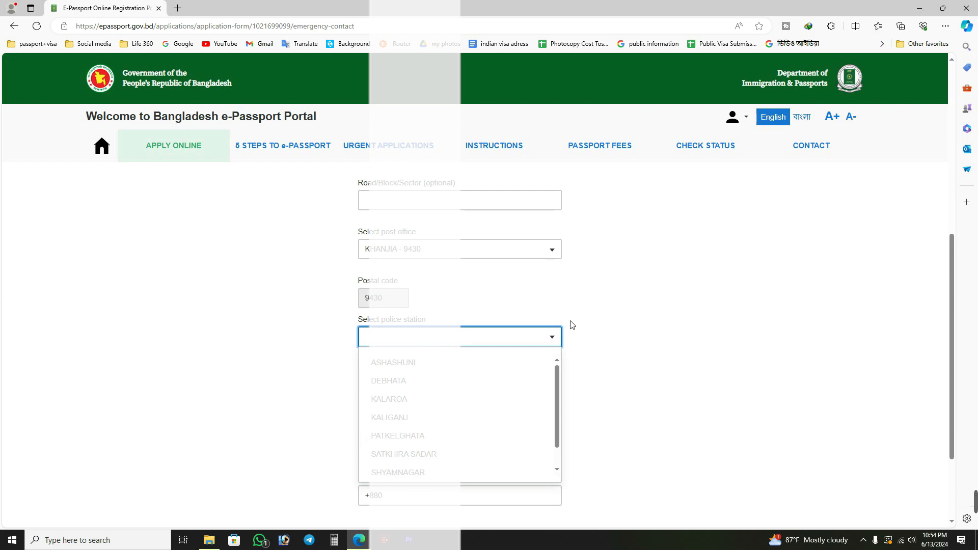
{"action": "type", "text": "SAT"}
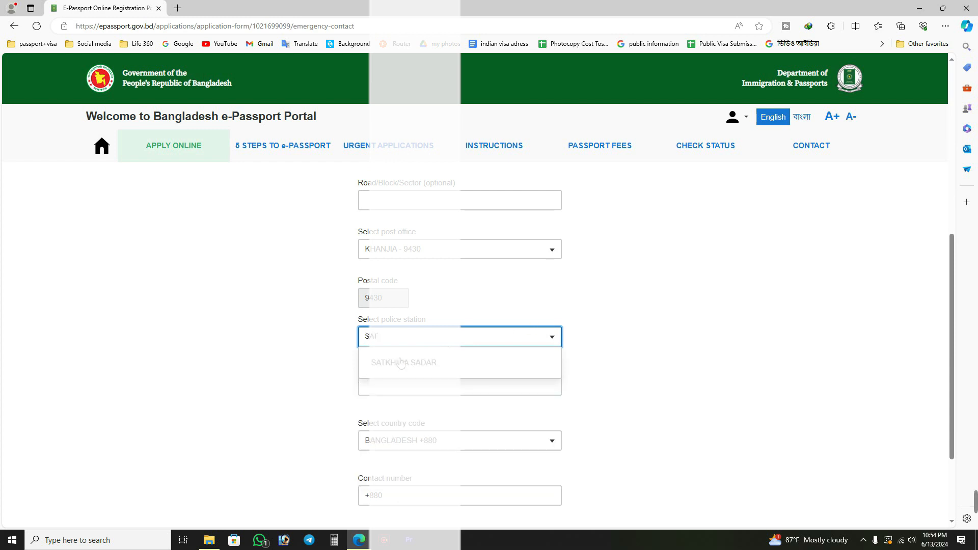
{"action": "left_click", "coordinate": [401, 362]}
Enter the emergency contact's phone number with the optional e-mail left blank, and save to continue to the passport options.
{"action": "scroll", "coordinate": [493, 332], "scroll_direction": "down", "scroll_amount": 1}
{"action": "left_click", "coordinate": [422, 446]}
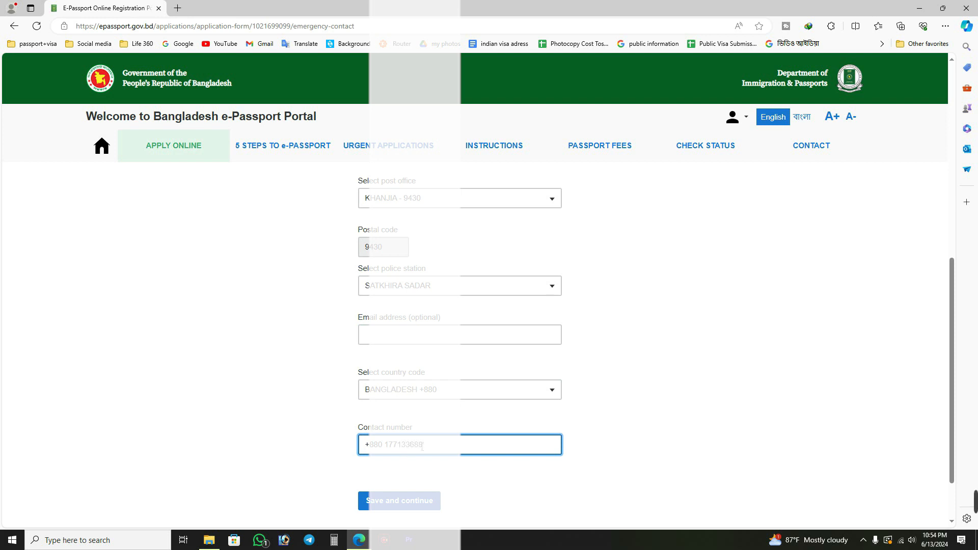
{"action": "left_click", "coordinate": [406, 507]}
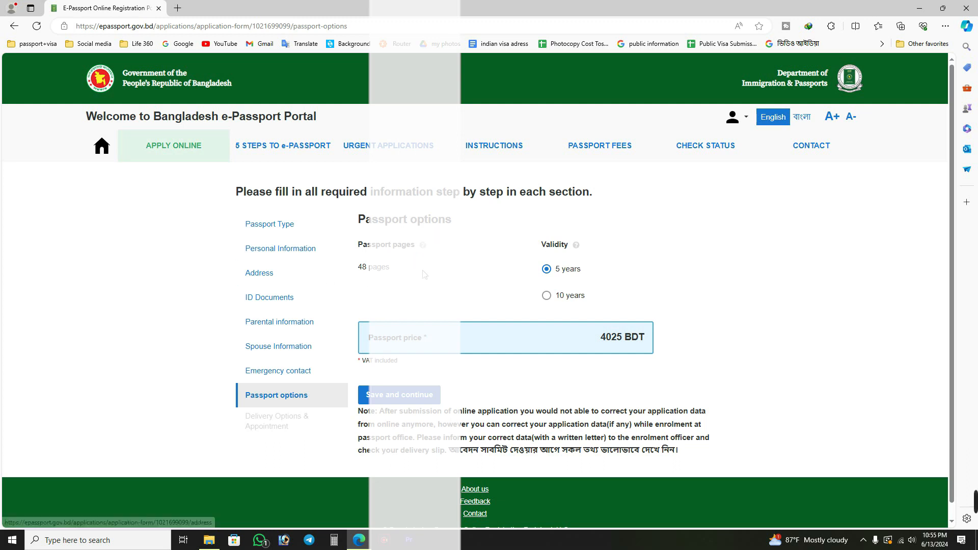
Set the passport validity to 10 years and highlight the passport price for that option.
{"action": "left_click", "coordinate": [552, 297]}
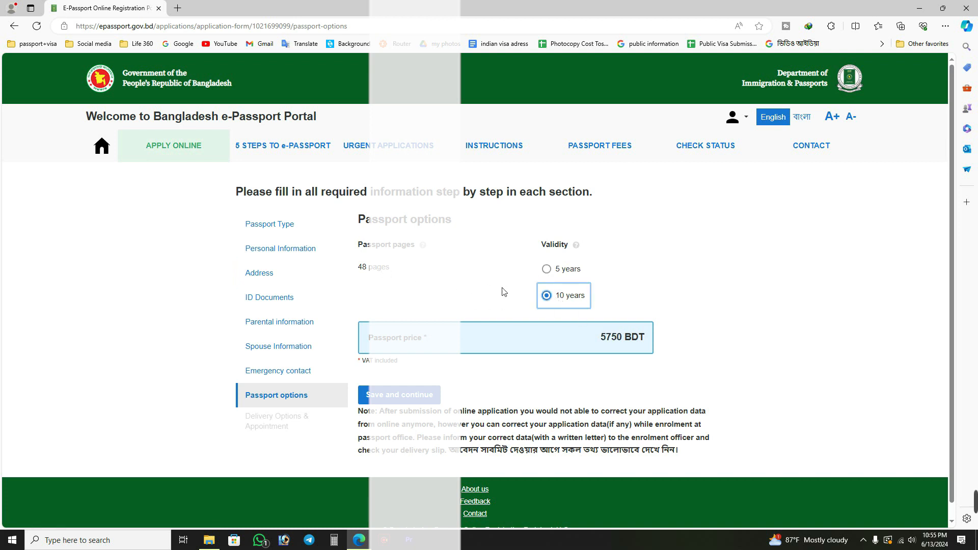
{"action": "left_click_drag", "start_coordinate": [597, 340], "coordinate": [673, 345]}
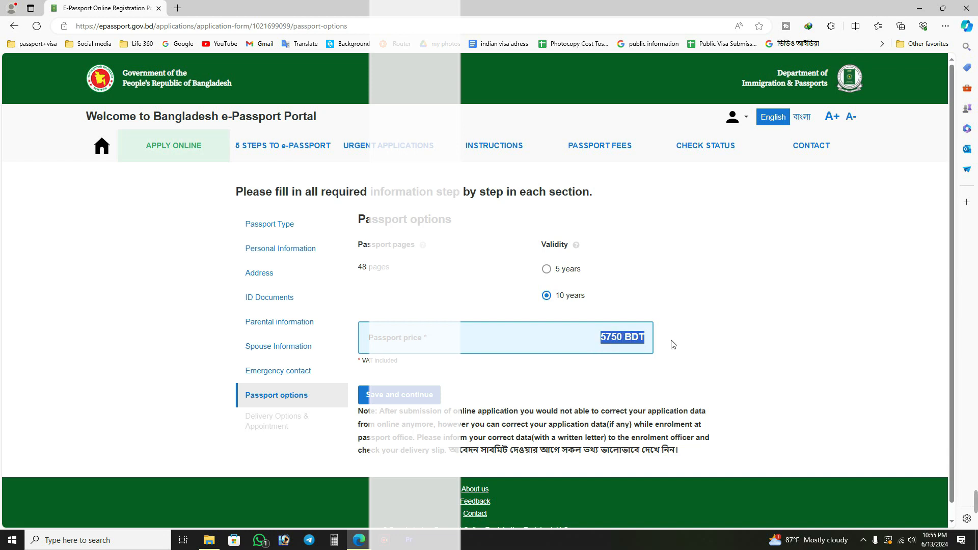
Clear the price highlight and save the passport options to continue to delivery options and appointment.
{"action": "left_click", "coordinate": [600, 346]}
{"action": "scroll", "coordinate": [654, 345], "scroll_direction": "down", "scroll_amount": 1}
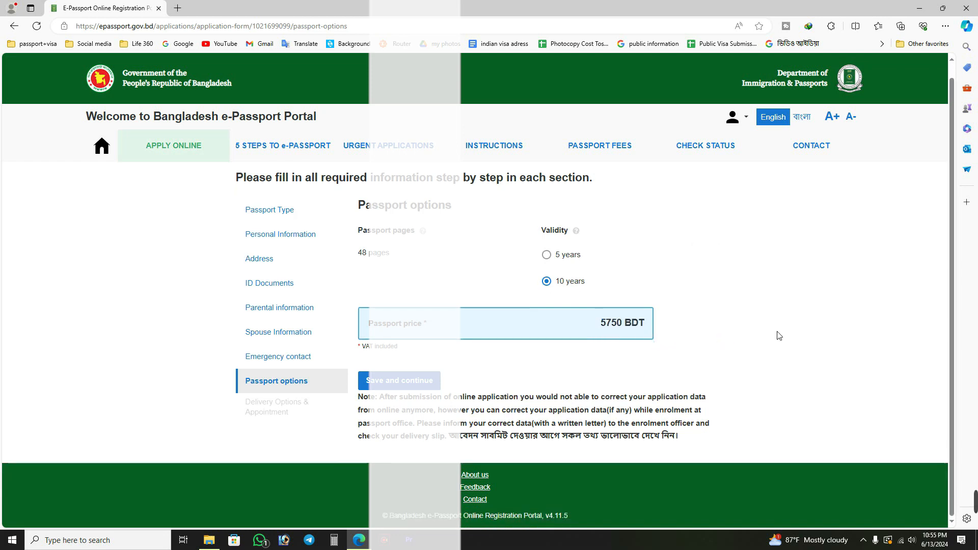
{"action": "left_click", "coordinate": [407, 385]}
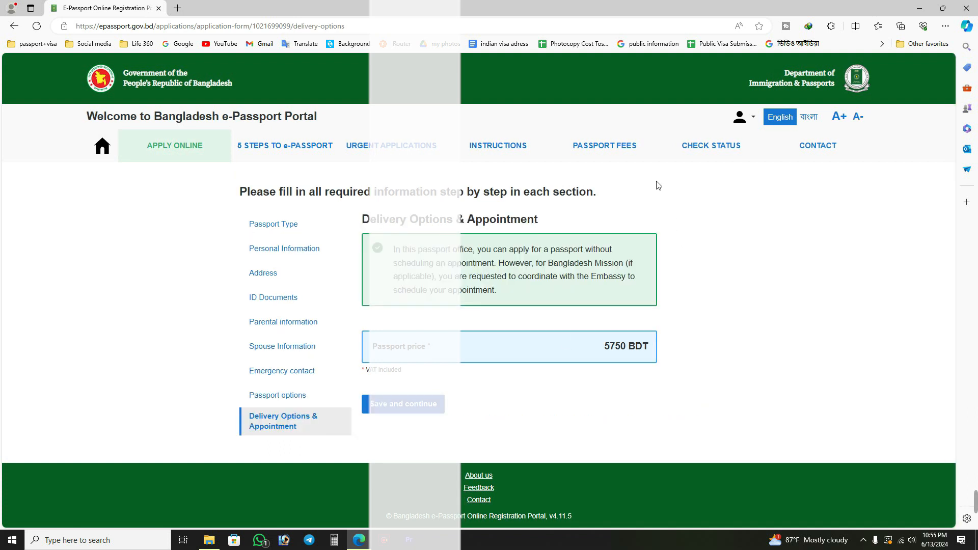
Switch the delivery type to express delivery and highlight the passport price for that option.
{"action": "scroll", "coordinate": [703, 293], "scroll_direction": "down", "scroll_amount": 2}
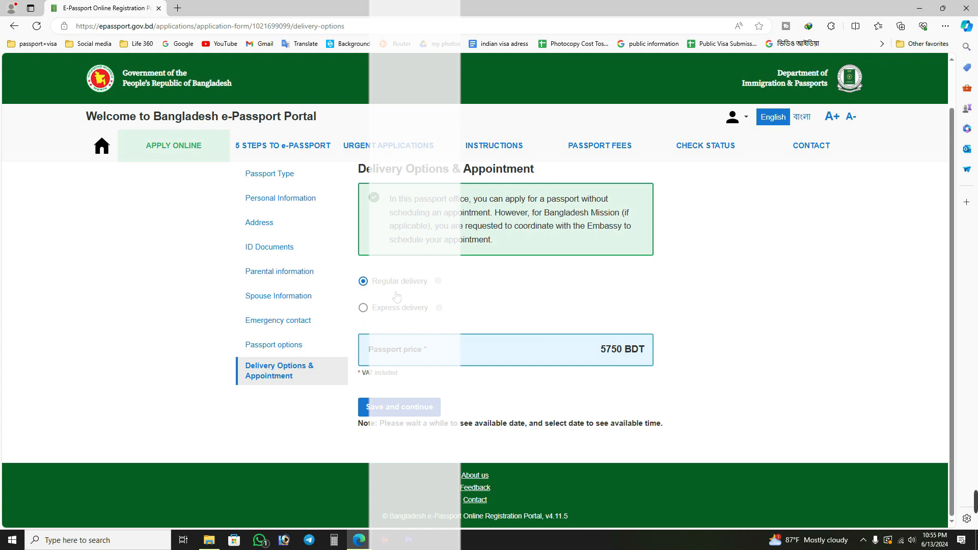
{"action": "left_click", "coordinate": [364, 310]}
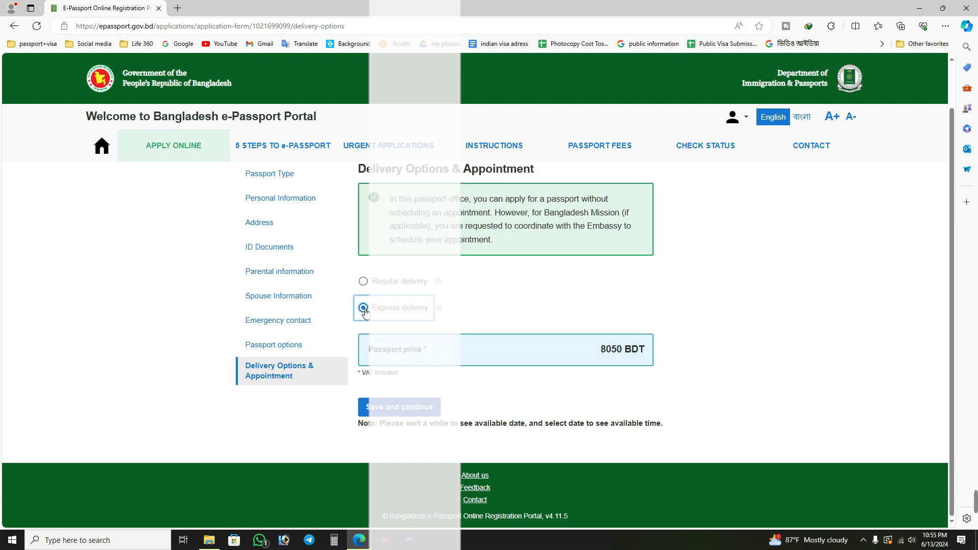
{"action": "double_click", "coordinate": [599, 356]}
{"action": "left_click", "coordinate": [701, 346]}
Compare regular and express delivery, settle on regular delivery, and save to continue to the application overview.
{"action": "left_click", "coordinate": [364, 282]}
{"action": "left_click", "coordinate": [364, 308]}
{"action": "left_click", "coordinate": [370, 289]}
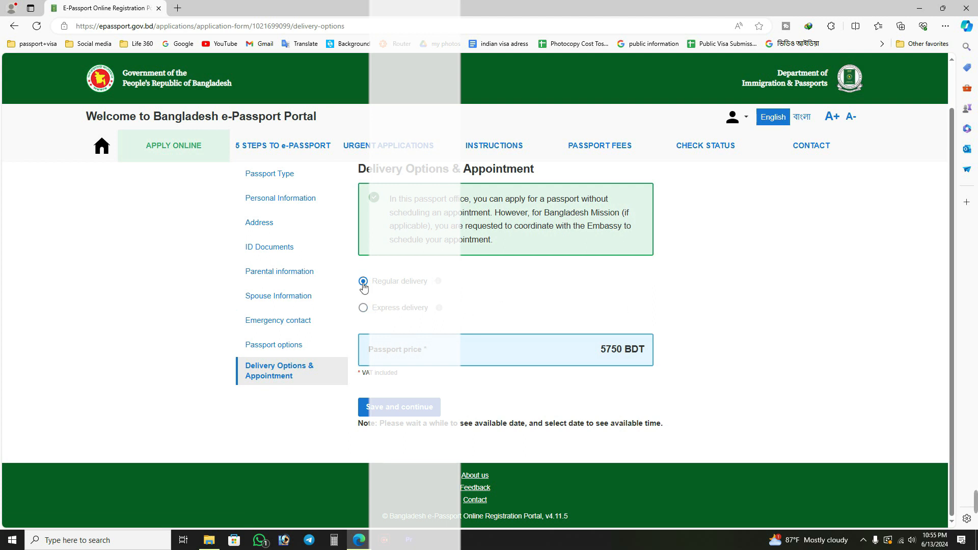
{"action": "left_click", "coordinate": [364, 308]}
{"action": "left_click", "coordinate": [366, 287]}
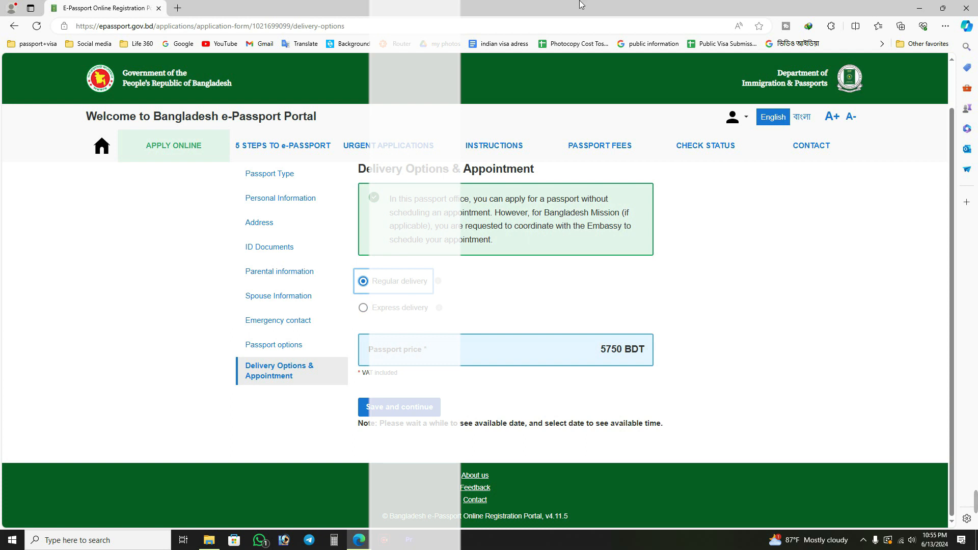
{"action": "left_click", "coordinate": [416, 408]}
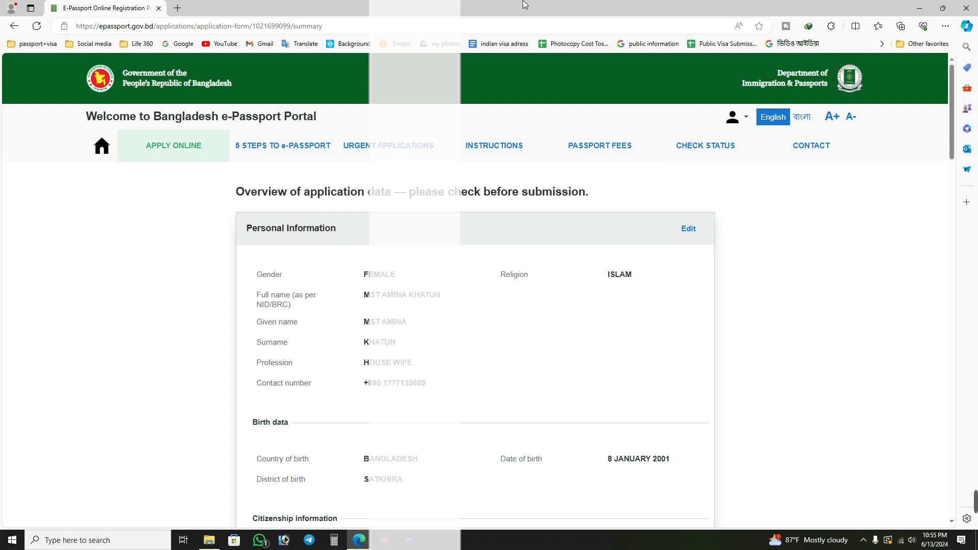
Review the overview of application data from personal information through to the declaration of consent.
{"action": "scroll", "coordinate": [523, 262], "scroll_direction": "down", "scroll_amount": 5}
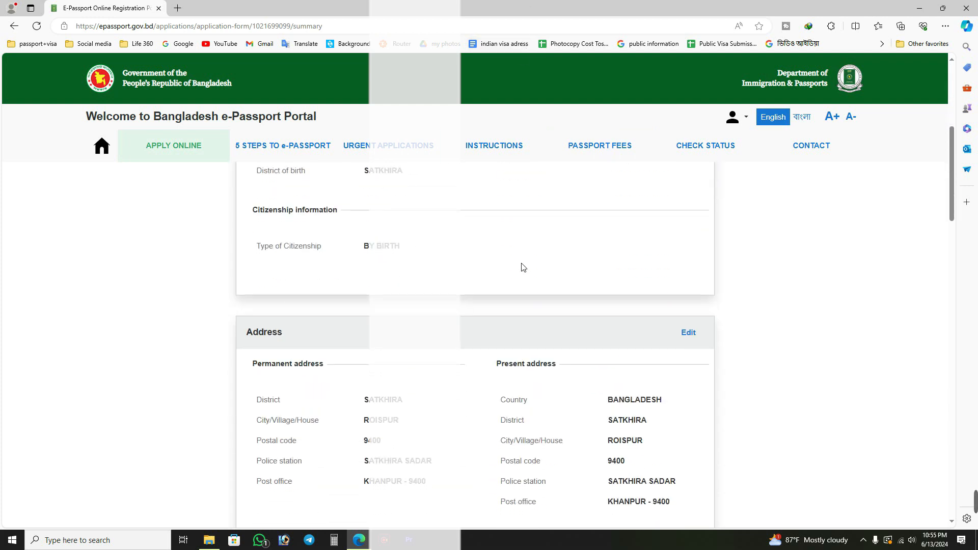
{"action": "scroll", "coordinate": [522, 268], "scroll_direction": "up", "scroll_amount": 3}
{"action": "scroll", "coordinate": [522, 267], "scroll_direction": "down", "scroll_amount": 8}
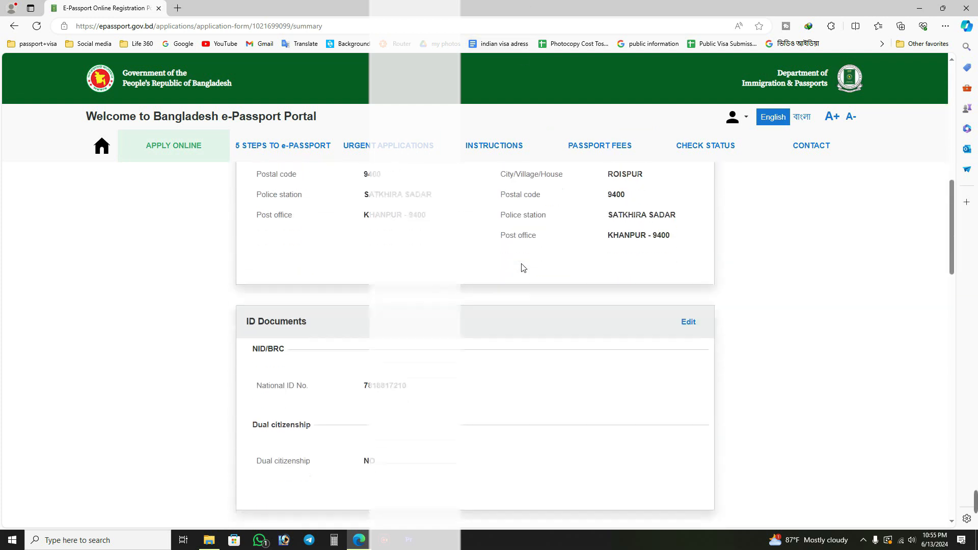
{"action": "scroll", "coordinate": [524, 268], "scroll_direction": "up", "scroll_amount": 10}
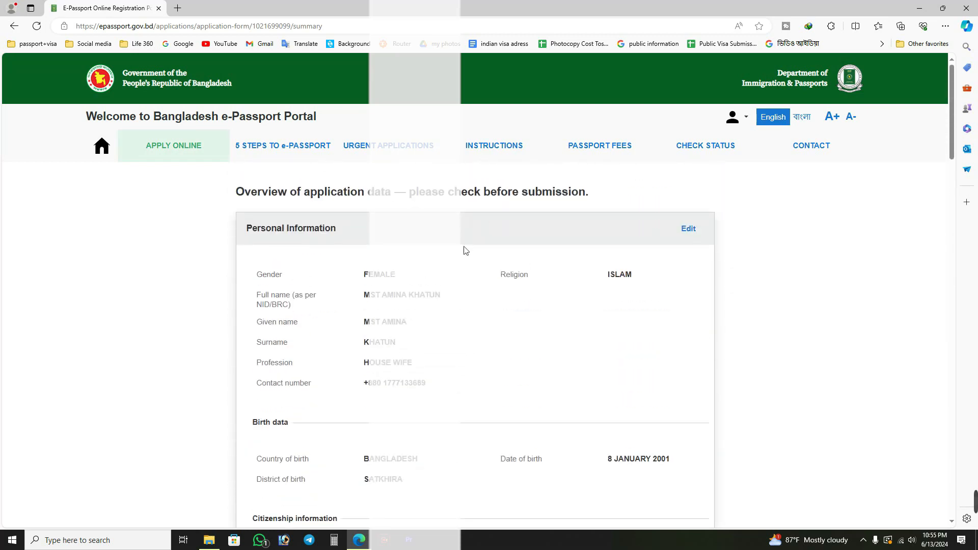
{"action": "scroll", "coordinate": [458, 317], "scroll_direction": "down", "scroll_amount": 5}
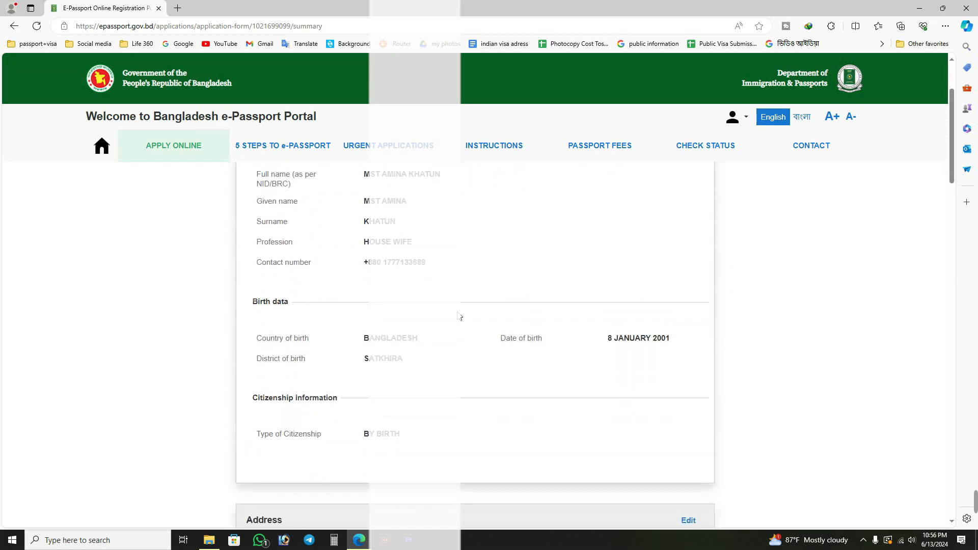
{"action": "scroll", "coordinate": [460, 316], "scroll_direction": "down", "scroll_amount": 15}
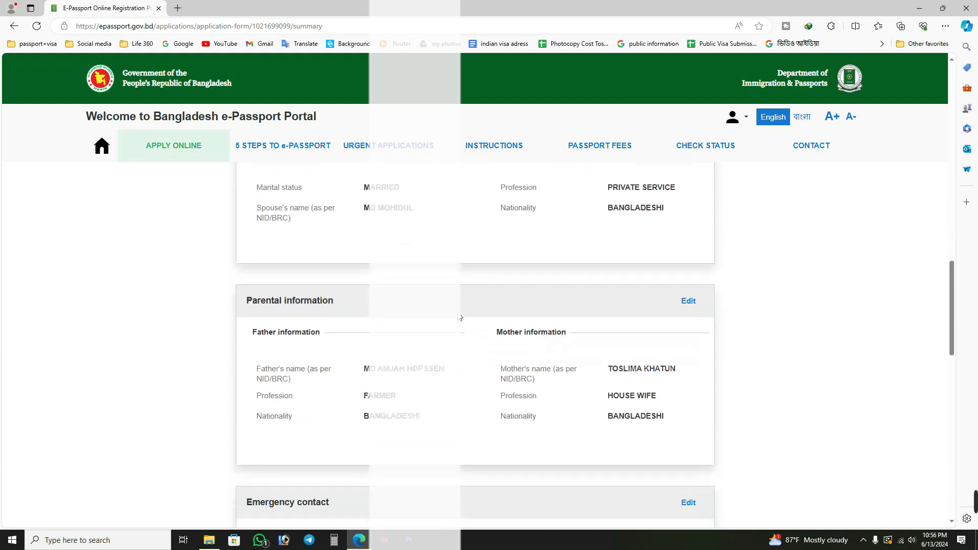
{"action": "scroll", "coordinate": [456, 331], "scroll_direction": "down", "scroll_amount": 6}
{"action": "scroll", "coordinate": [460, 335], "scroll_direction": "up", "scroll_amount": 2}
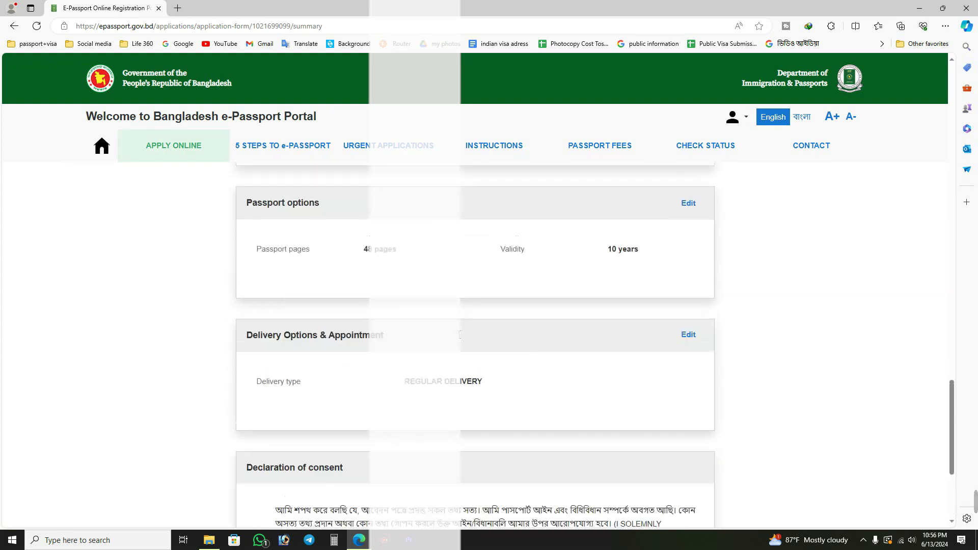
{"action": "scroll", "coordinate": [454, 334], "scroll_direction": "up", "scroll_amount": 2}
{"action": "scroll", "coordinate": [454, 334], "scroll_direction": "down", "scroll_amount": 5}
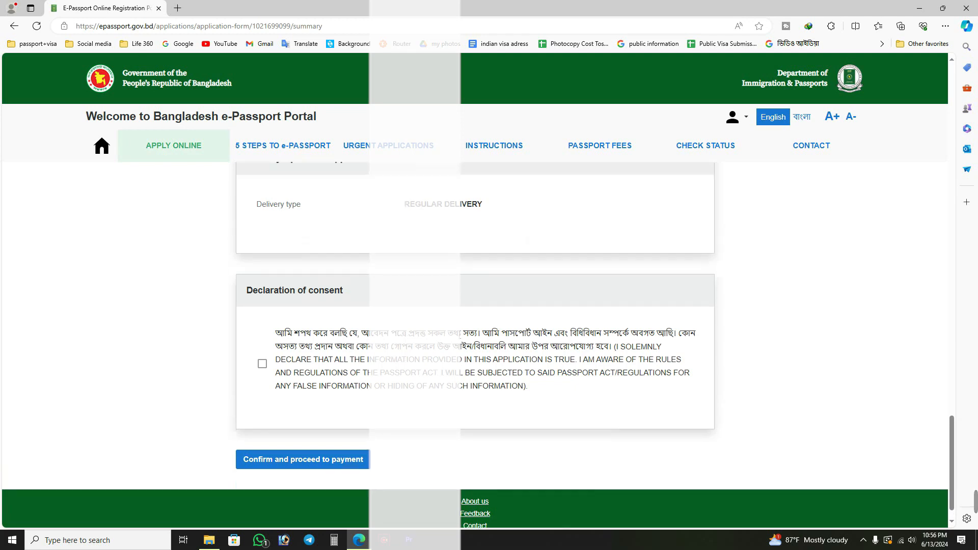
{"action": "scroll", "coordinate": [461, 335], "scroll_direction": "up", "scroll_amount": 8}
{"action": "scroll", "coordinate": [460, 349], "scroll_direction": "up", "scroll_amount": 12}
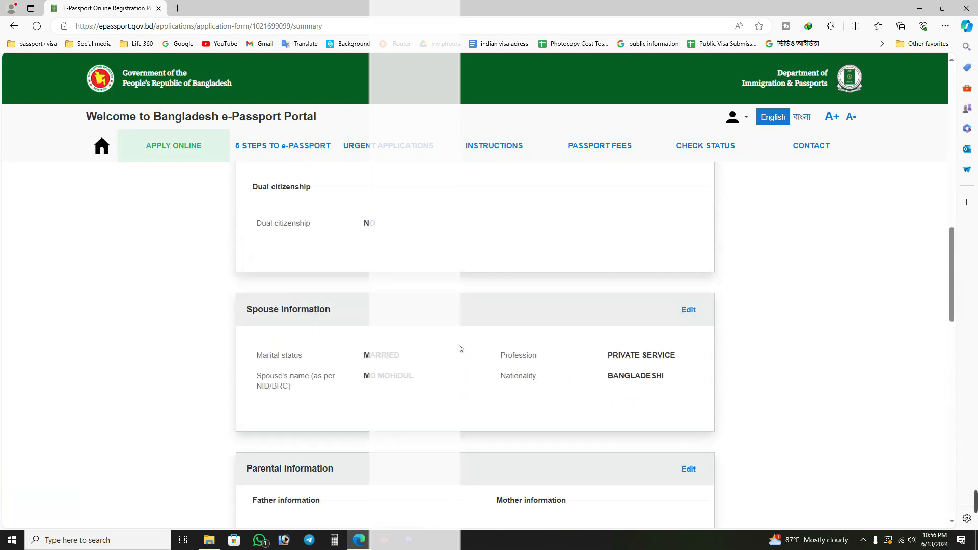
{"action": "scroll", "coordinate": [461, 349], "scroll_direction": "up", "scroll_amount": 5}
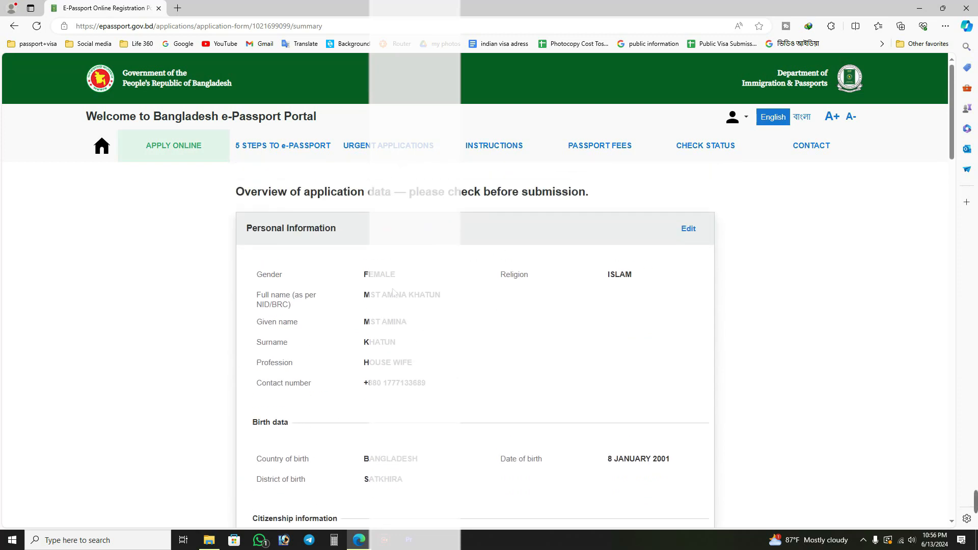
Reopen the personal information section for editing and check its fields, including the citizenship type and birth district choices.
{"action": "left_click", "coordinate": [694, 230]}
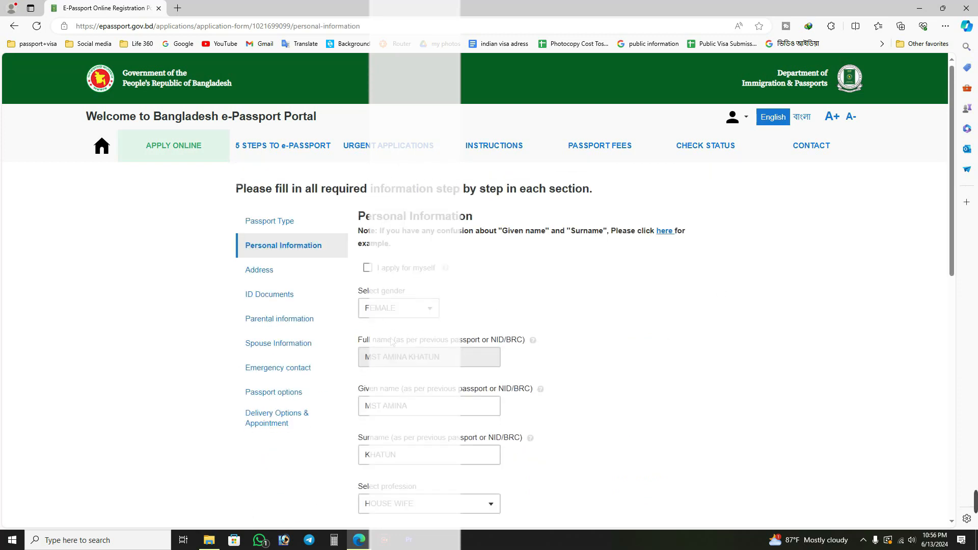
{"action": "scroll", "coordinate": [494, 390], "scroll_direction": "down", "scroll_amount": 10}
{"action": "left_click", "coordinate": [433, 376]}
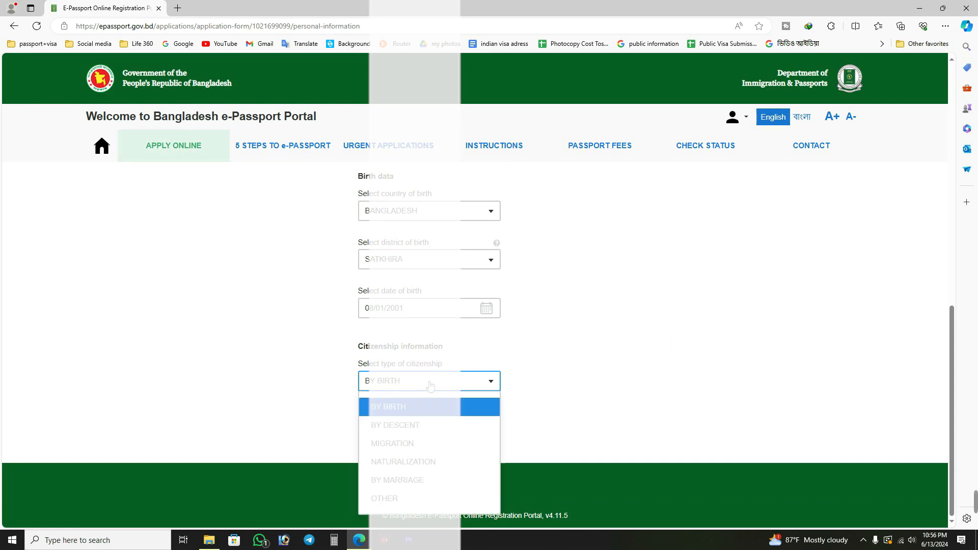
{"action": "left_click", "coordinate": [435, 261]}
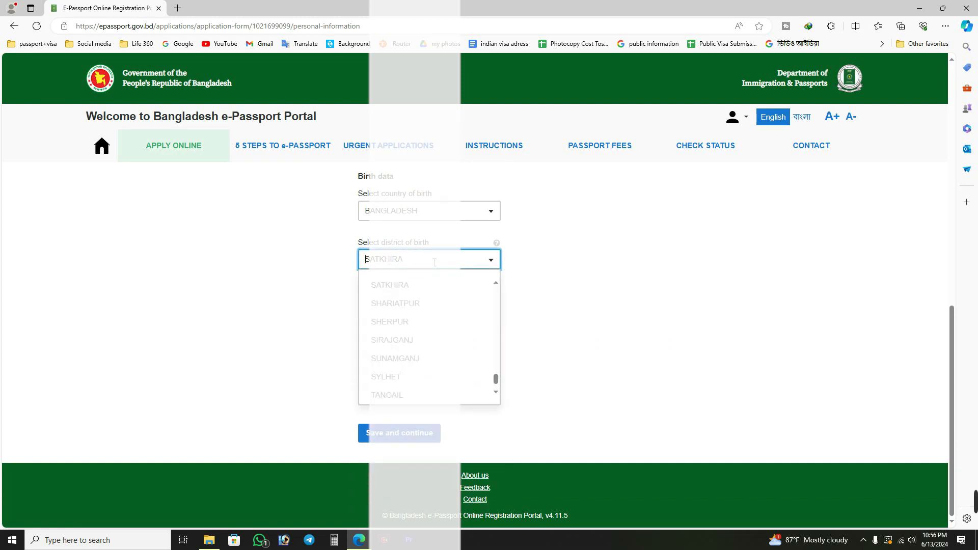
{"action": "type", "text": "F"}
{"action": "left_click", "coordinate": [437, 445]}
{"action": "left_click", "coordinate": [424, 438]}
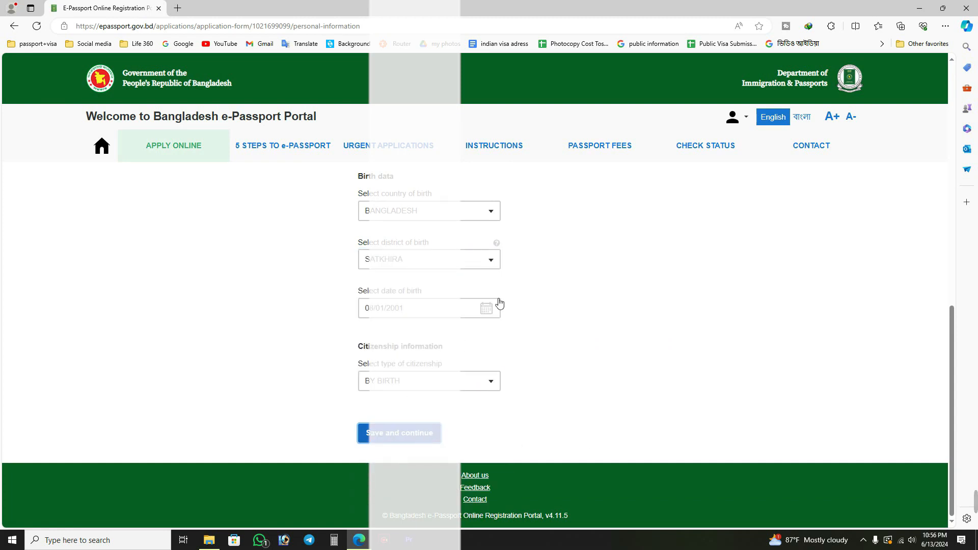
{"action": "scroll", "coordinate": [525, 247], "scroll_direction": "up", "scroll_amount": 10}
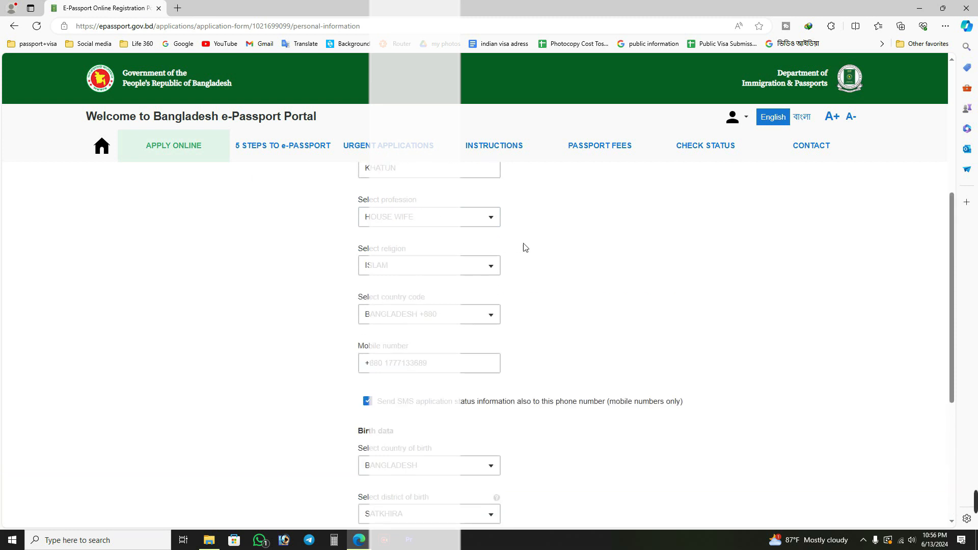
{"action": "scroll", "coordinate": [561, 312], "scroll_direction": "down", "scroll_amount": 10}
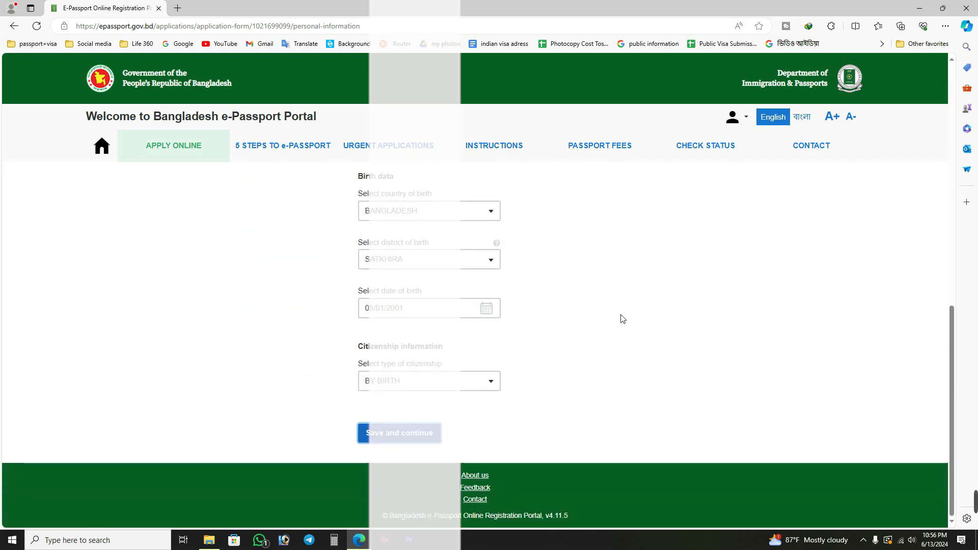
{"action": "scroll", "coordinate": [622, 319], "scroll_direction": "up", "scroll_amount": 6}
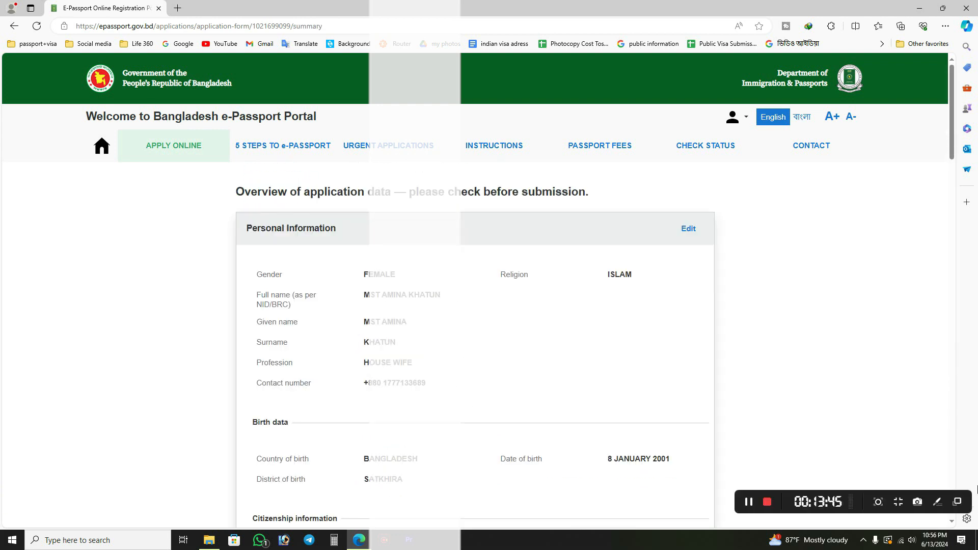
Tick the declaration of consent at the end of the application overview, and clear it again.
{"action": "scroll", "coordinate": [442, 343], "scroll_direction": "down", "scroll_amount": 12}
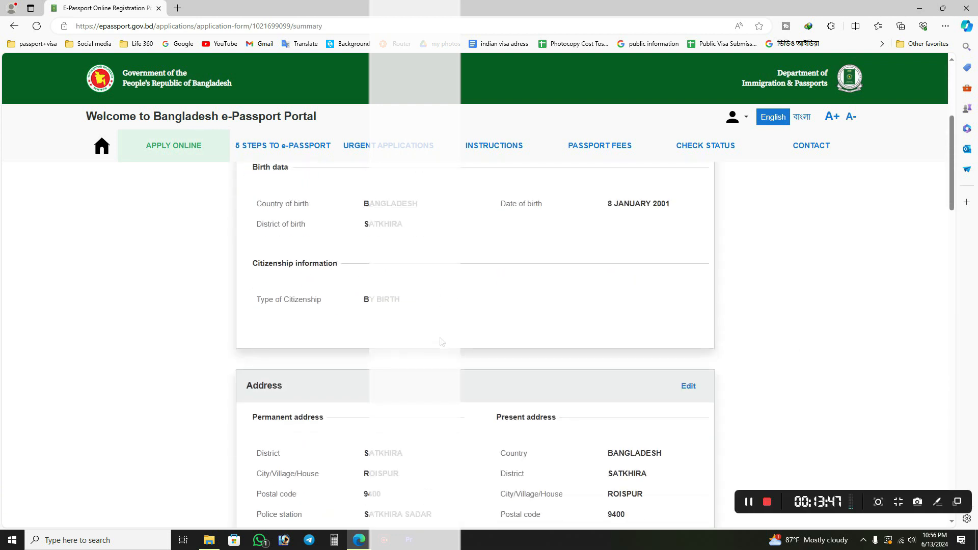
{"action": "scroll", "coordinate": [441, 342], "scroll_direction": "down", "scroll_amount": 15}
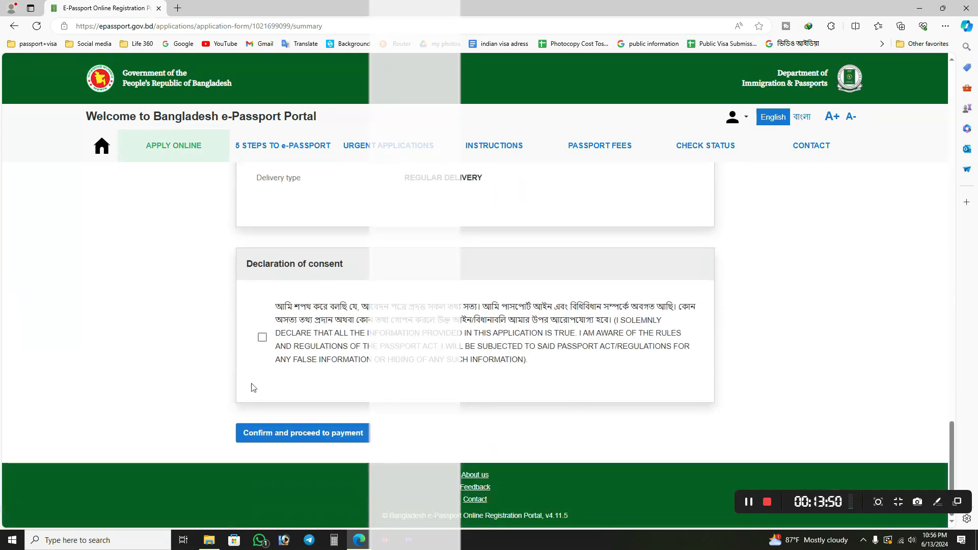
{"action": "left_click", "coordinate": [262, 337]}
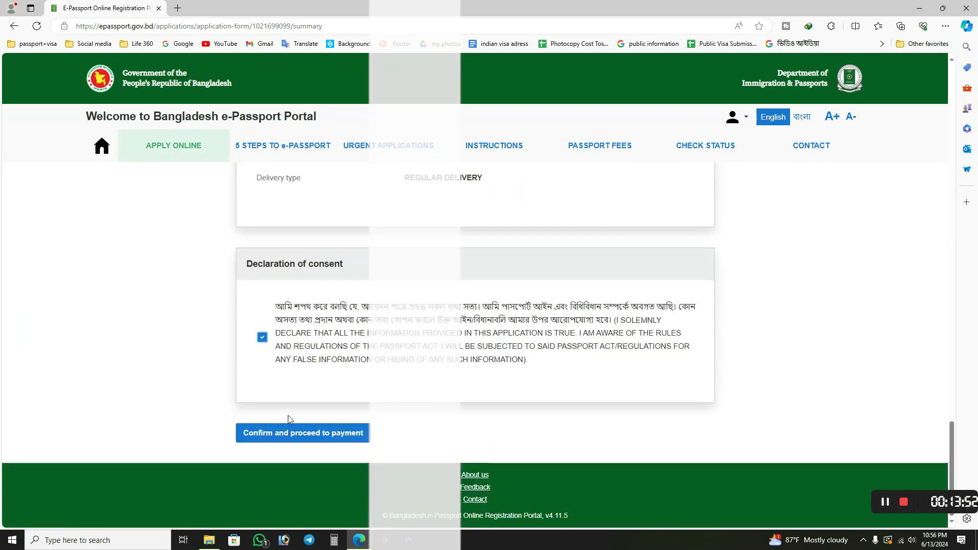
{"action": "left_click", "coordinate": [263, 338]}
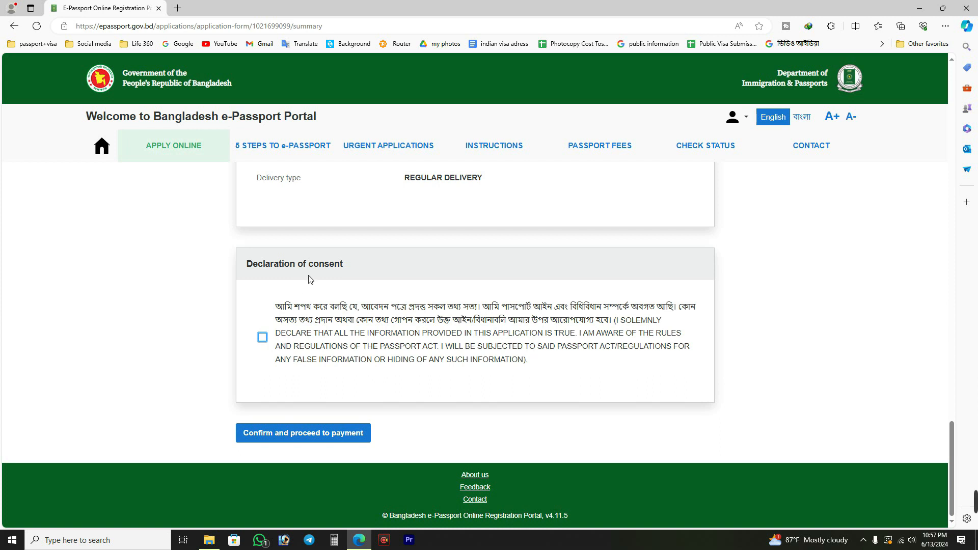
Recheck the overview's address, ID documents, emergency contact, passport options, delivery type and declaration of consent before submission.
{"action": "scroll", "coordinate": [209, 343], "scroll_direction": "up", "scroll_amount": 10}
{"action": "scroll", "coordinate": [209, 343], "scroll_direction": "up", "scroll_amount": 10}
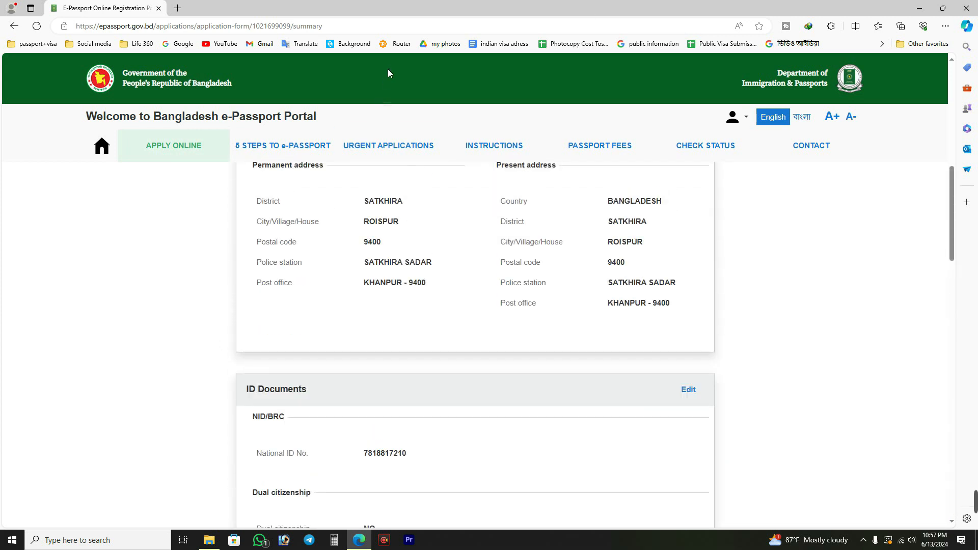
{"action": "scroll", "coordinate": [489, 376], "scroll_direction": "down", "scroll_amount": 10}
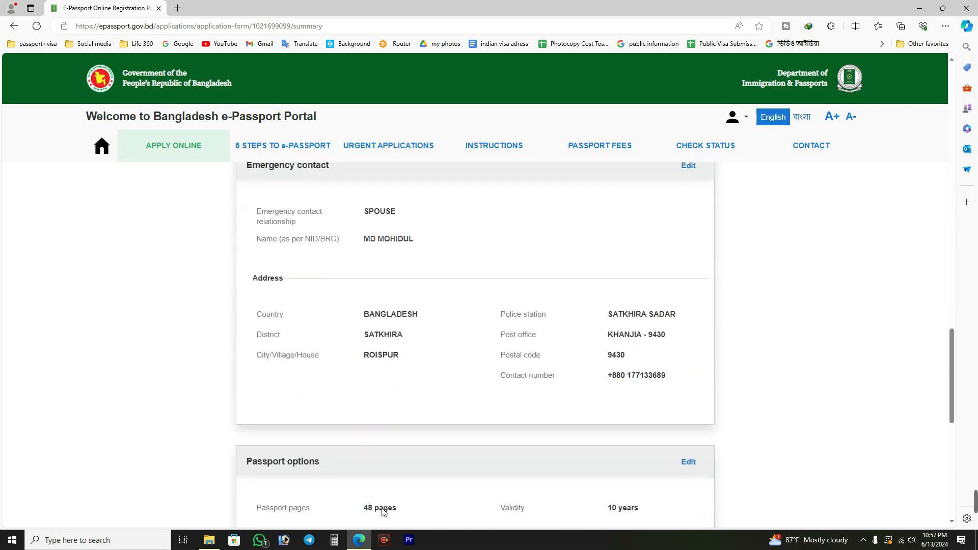
{"action": "scroll", "coordinate": [384, 512], "scroll_direction": "down", "scroll_amount": 7}
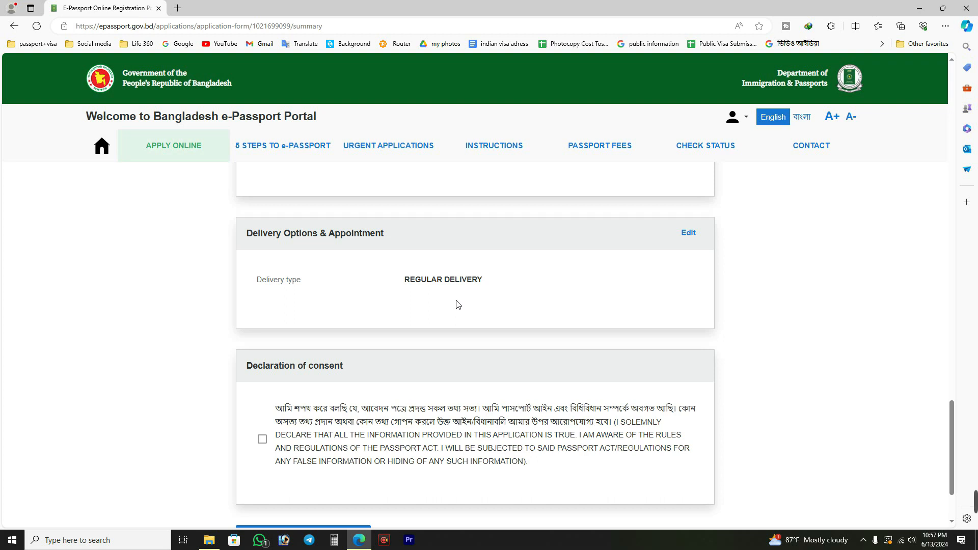
{"action": "scroll", "coordinate": [457, 305], "scroll_direction": "down", "scroll_amount": 2}
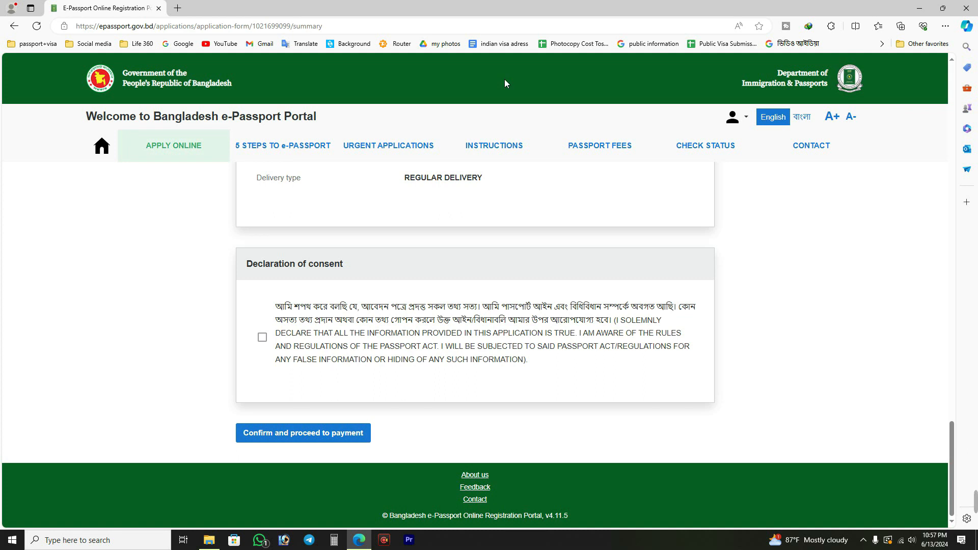
{"action": "scroll", "coordinate": [483, 229], "scroll_direction": "up", "scroll_amount": 12}
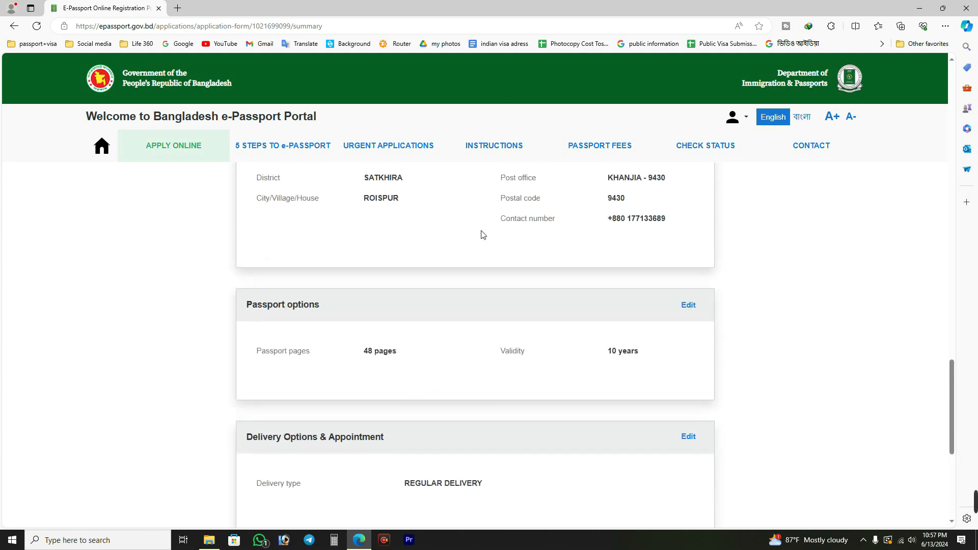
{"action": "scroll", "coordinate": [484, 236], "scroll_direction": "up", "scroll_amount": 5}
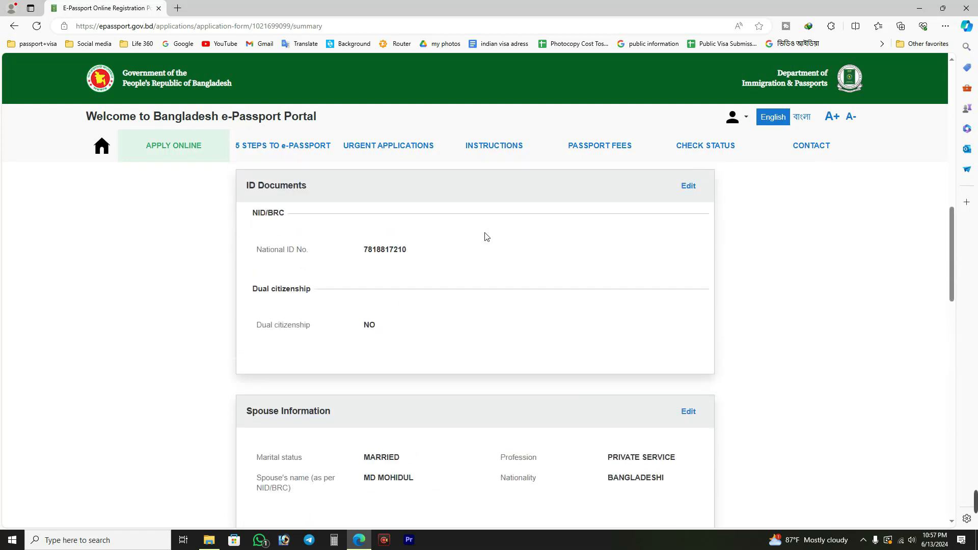
Open the account's list of passport applications and look through their delivery types and statuses.
{"action": "left_click", "coordinate": [744, 121]}
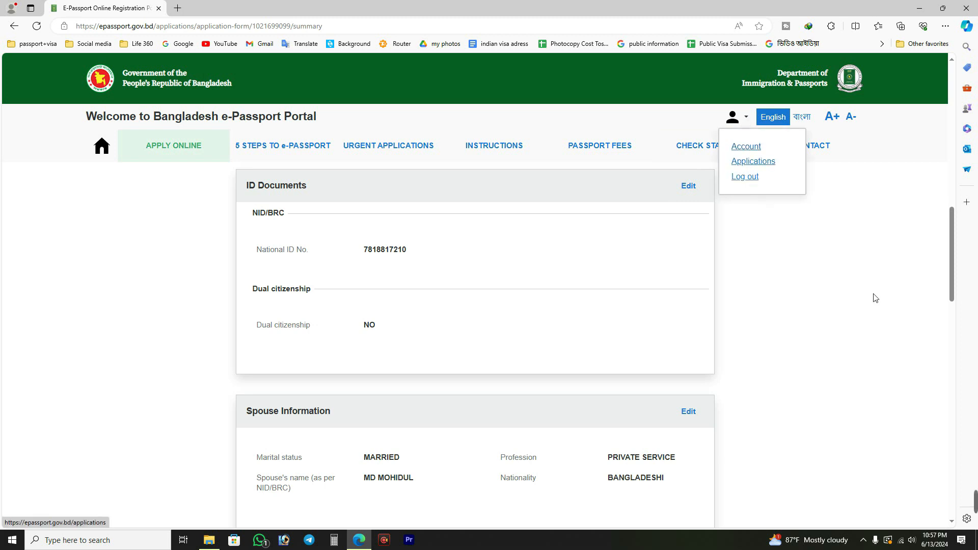
{"action": "left_click", "coordinate": [96, 145]}
{"action": "scroll", "coordinate": [713, 235], "scroll_direction": "down", "scroll_amount": 1}
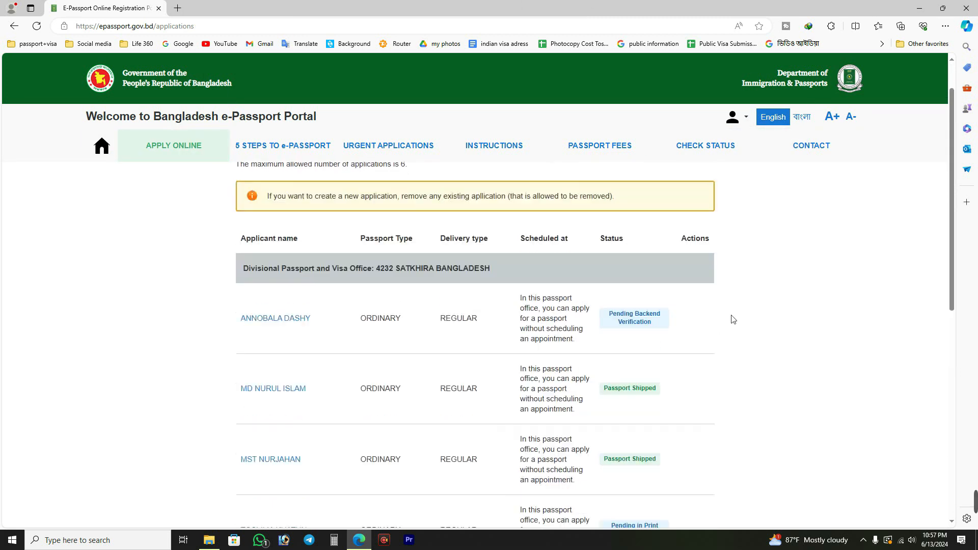
Examine the applicant names and statuses of the first two applications listed under the Satkhira passport office.
{"action": "scroll", "coordinate": [209, 285], "scroll_direction": "down", "scroll_amount": 2}
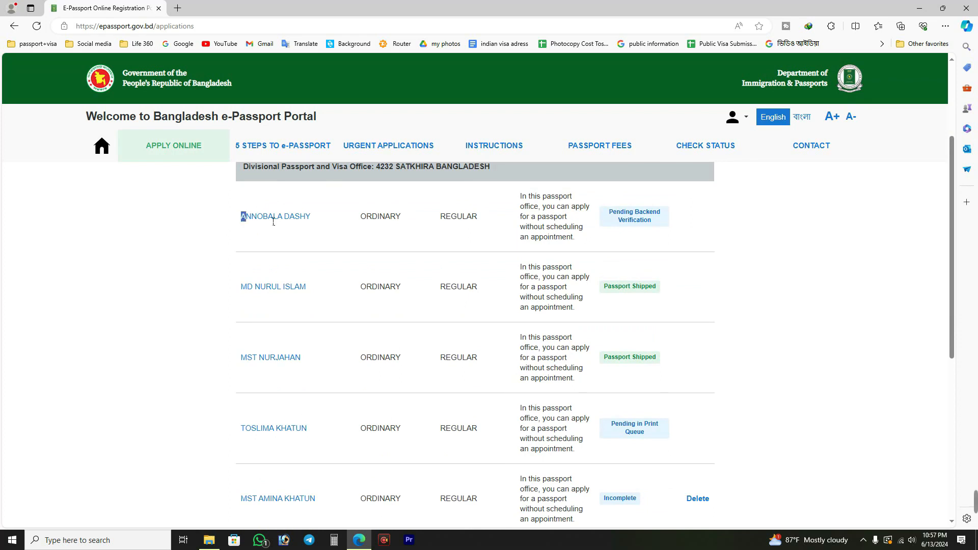
{"action": "left_click_drag", "start_coordinate": [241, 216], "coordinate": [348, 222]}
{"action": "left_click", "coordinate": [201, 206]}
{"action": "left_click_drag", "start_coordinate": [664, 230], "coordinate": [618, 210]}
{"action": "left_click", "coordinate": [698, 212]}
{"action": "left_click", "coordinate": [736, 200]}
{"action": "left_click_drag", "start_coordinate": [156, 282], "coordinate": [306, 287]}
{"action": "left_click_drag", "start_coordinate": [689, 289], "coordinate": [593, 280]}
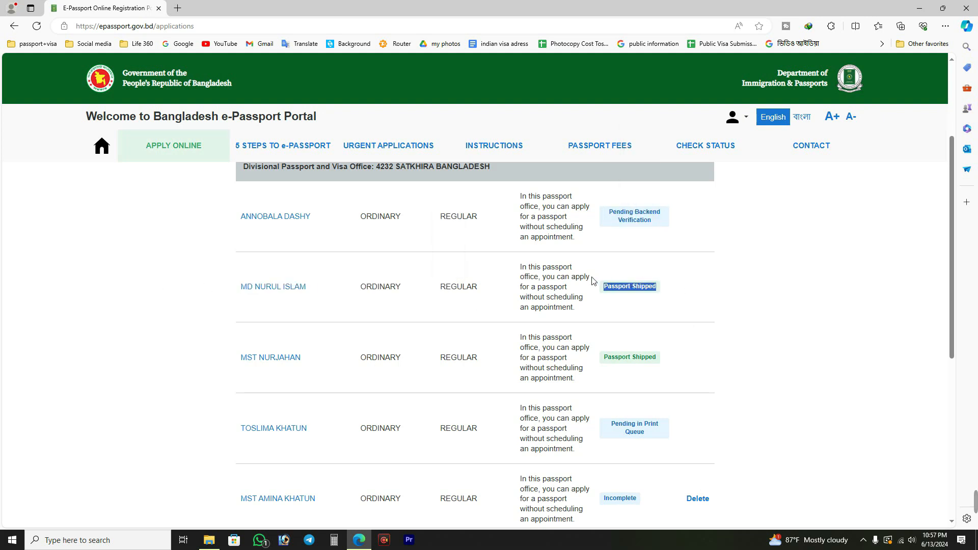
{"action": "left_click", "coordinate": [741, 282]}
{"action": "left_click_drag", "start_coordinate": [683, 300], "coordinate": [600, 299]}
{"action": "left_click", "coordinate": [645, 299]}
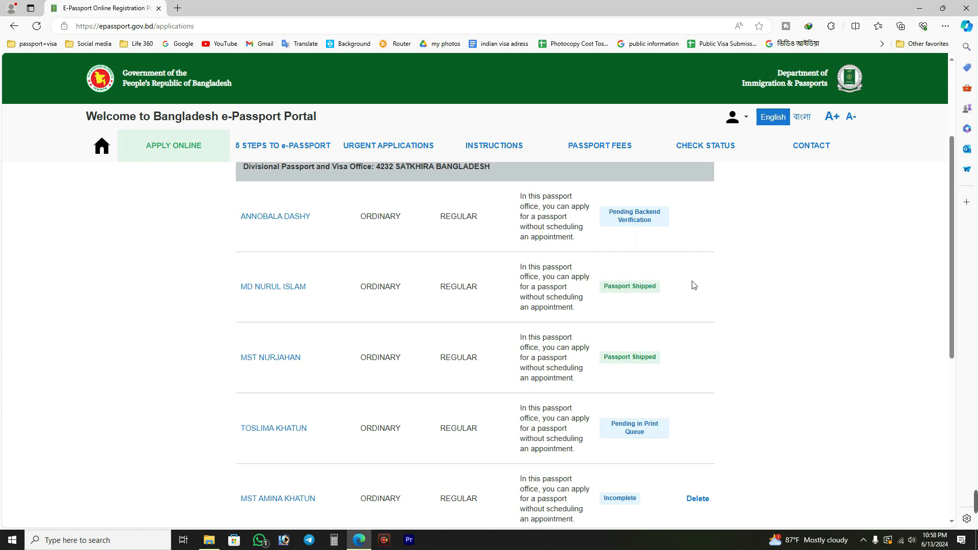
{"action": "left_click_drag", "start_coordinate": [695, 285], "coordinate": [601, 289]}
{"action": "left_click", "coordinate": [723, 289]}
Check the remaining applications further down the list, including the last Satkhira entry and the one under Others.
{"action": "scroll", "coordinate": [729, 288], "scroll_direction": "down", "scroll_amount": 1}
{"action": "left_click_drag", "start_coordinate": [729, 389], "coordinate": [609, 375]}
{"action": "left_click", "coordinate": [730, 348]}
{"action": "scroll", "coordinate": [736, 339], "scroll_direction": "down", "scroll_amount": 1}
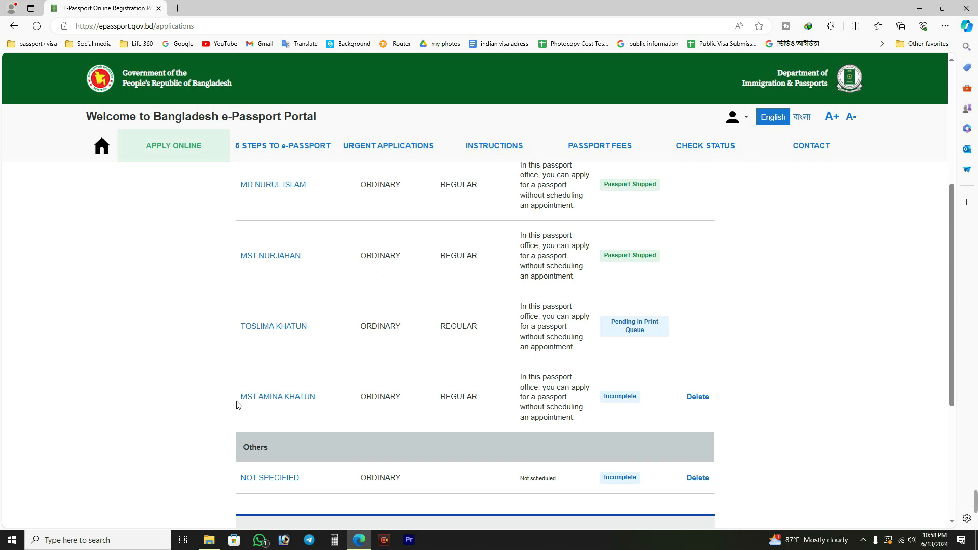
{"action": "left_click_drag", "start_coordinate": [237, 403], "coordinate": [328, 403]}
{"action": "left_click", "coordinate": [181, 379]}
{"action": "scroll", "coordinate": [182, 379], "scroll_direction": "down", "scroll_amount": 2}
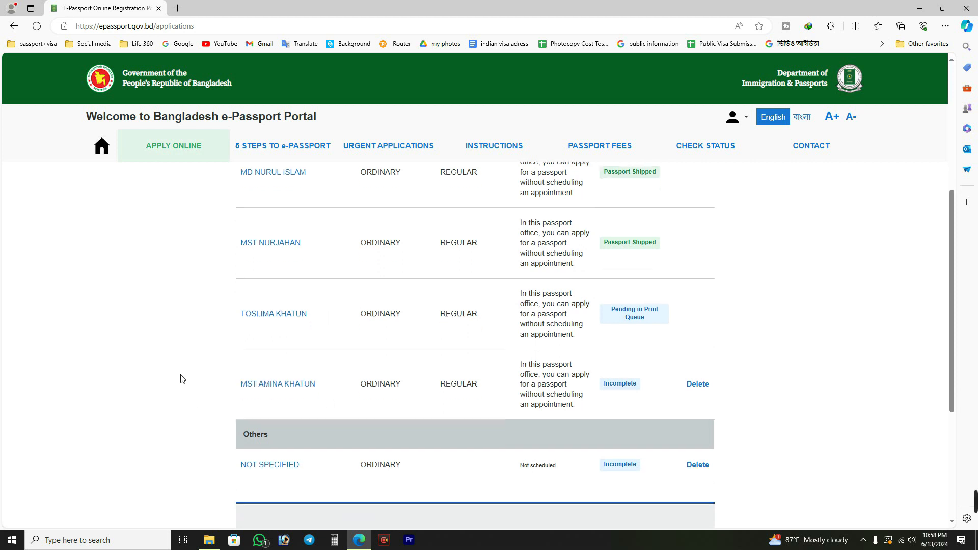
{"action": "scroll", "coordinate": [762, 311], "scroll_direction": "down", "scroll_amount": 1}
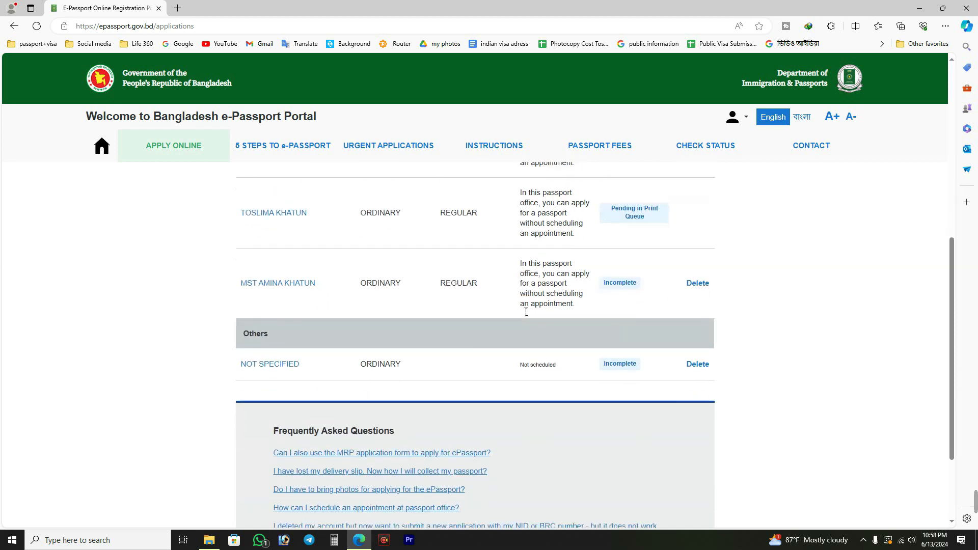